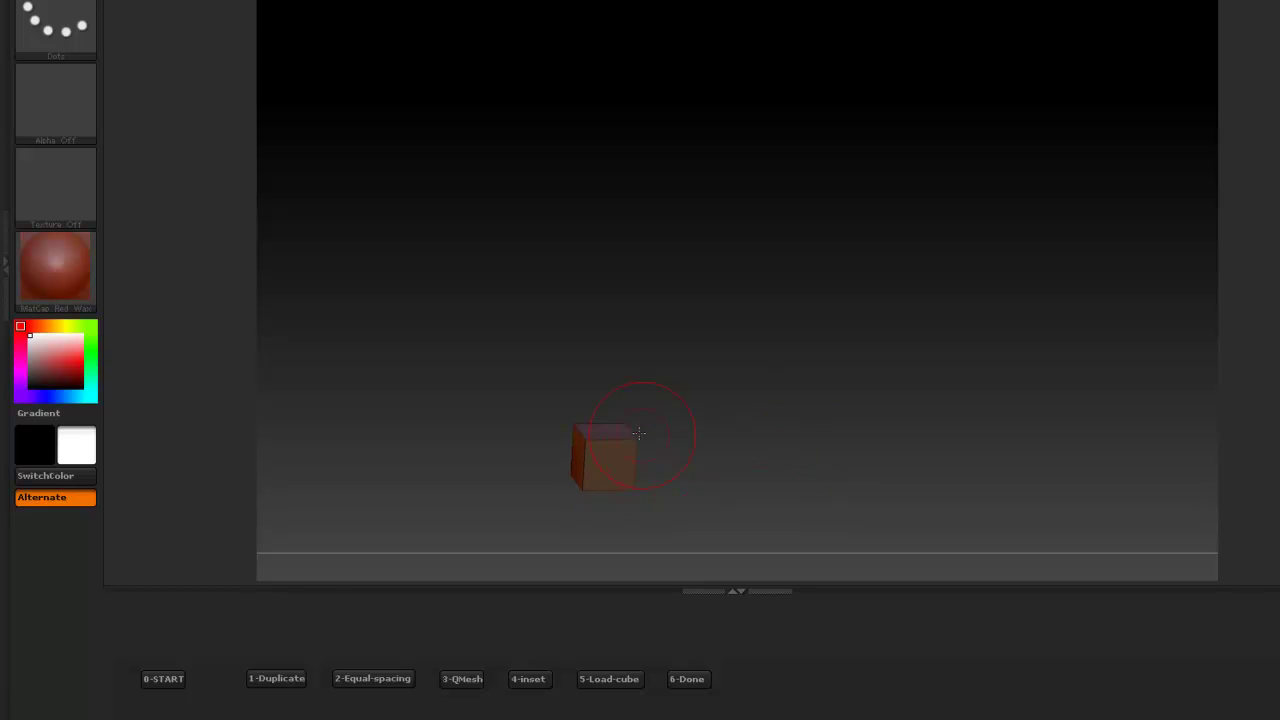
# Step: Extrude the cube into a six-segment post and six-segment top bar, with a short downward end and side blocks at the post's top
pyautogui.moveTo(618, 432); pyautogui.dragTo(603, 103)
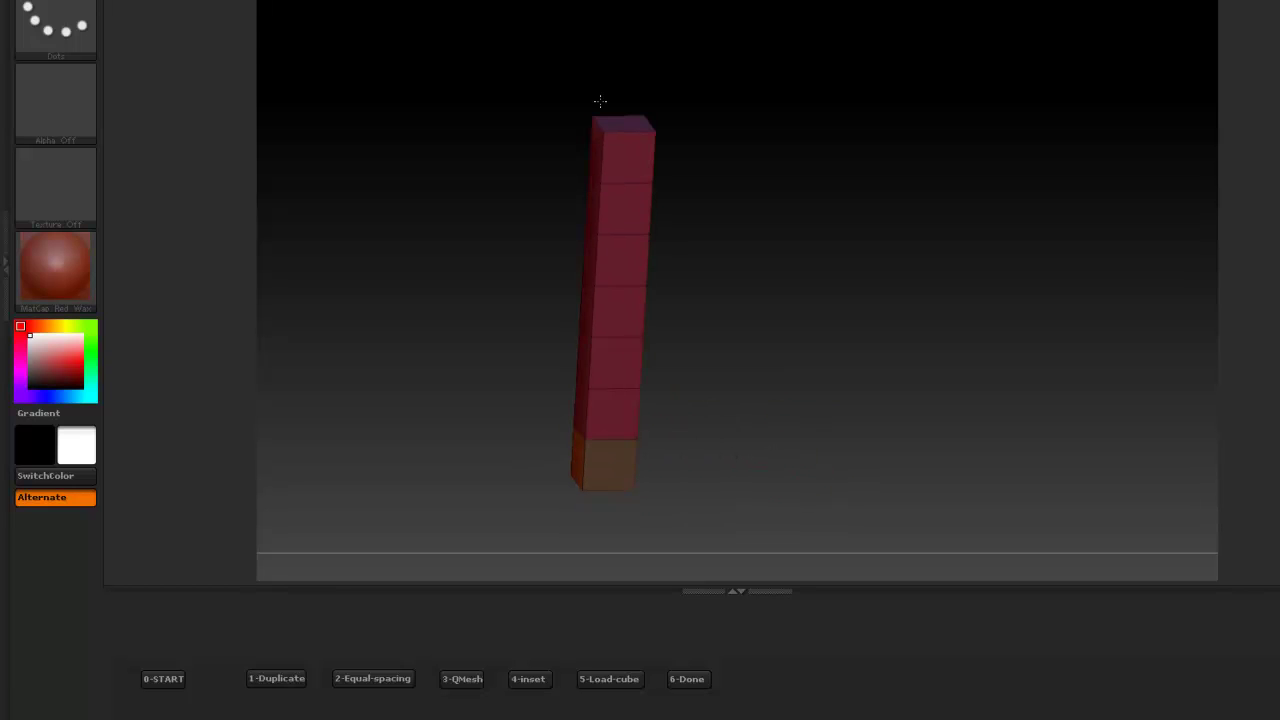
pyautogui.moveTo(812, 172); pyautogui.dragTo(742, 182)
pyautogui.moveTo(598, 157); pyautogui.dragTo(883, 243)
pyautogui.moveTo(942, 281); pyautogui.dragTo(949, 154)
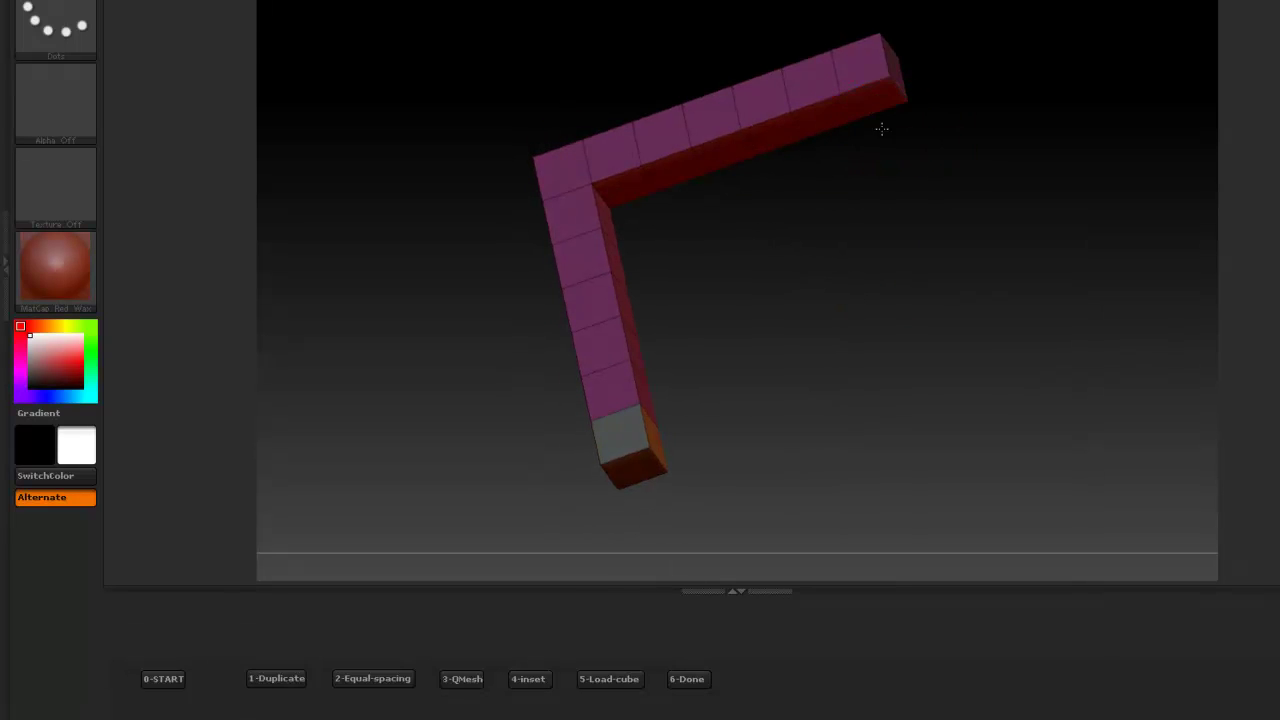
pyautogui.moveTo(871, 103); pyautogui.dragTo(908, 235)
pyautogui.moveTo(922, 301); pyautogui.dragTo(925, 56)
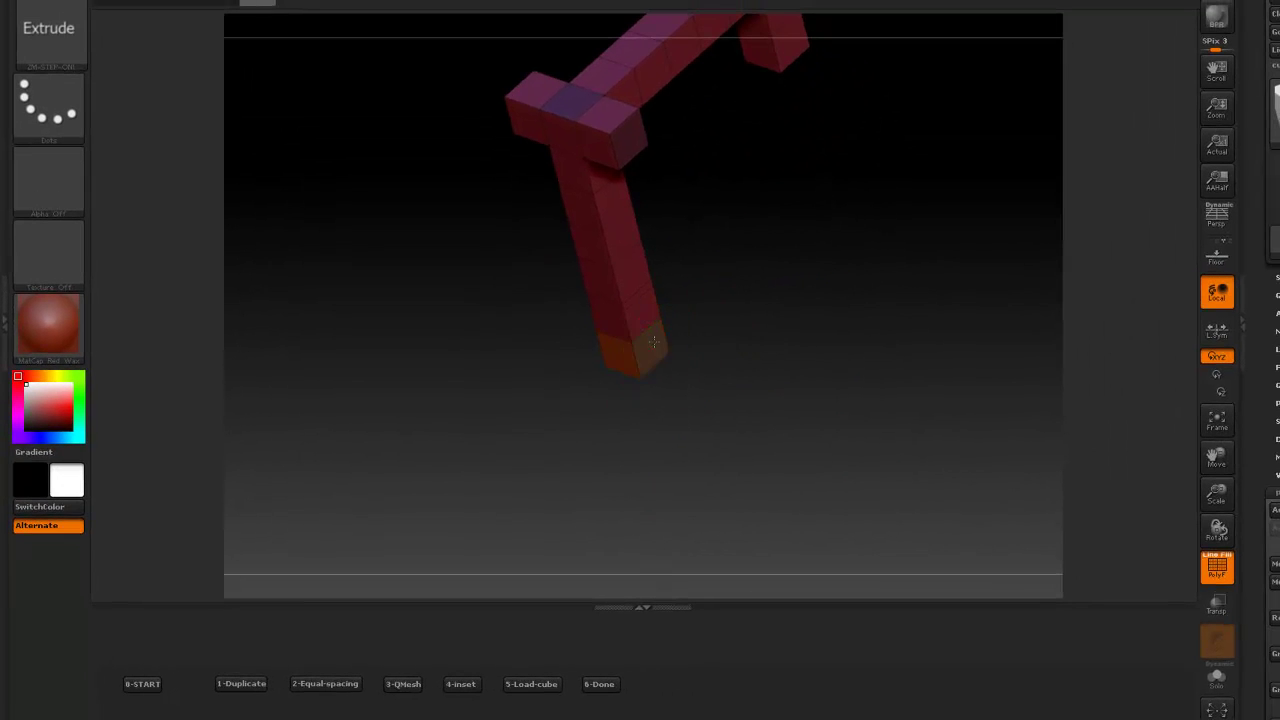
# Step: Extrude blocks from both sides of the base cube and lengthen them into two parallel rear bars
pyautogui.moveTo(654, 342); pyautogui.dragTo(685, 352)
pyautogui.keyDown('alt'); pyautogui.moveTo(864, 300); pyautogui.dragTo(908, 202); pyautogui.keyUp('alt')
pyautogui.moveTo(705, 283); pyautogui.dragTo(394, 591)
pyautogui.moveTo(802, 377); pyautogui.dragTo(674, 587)
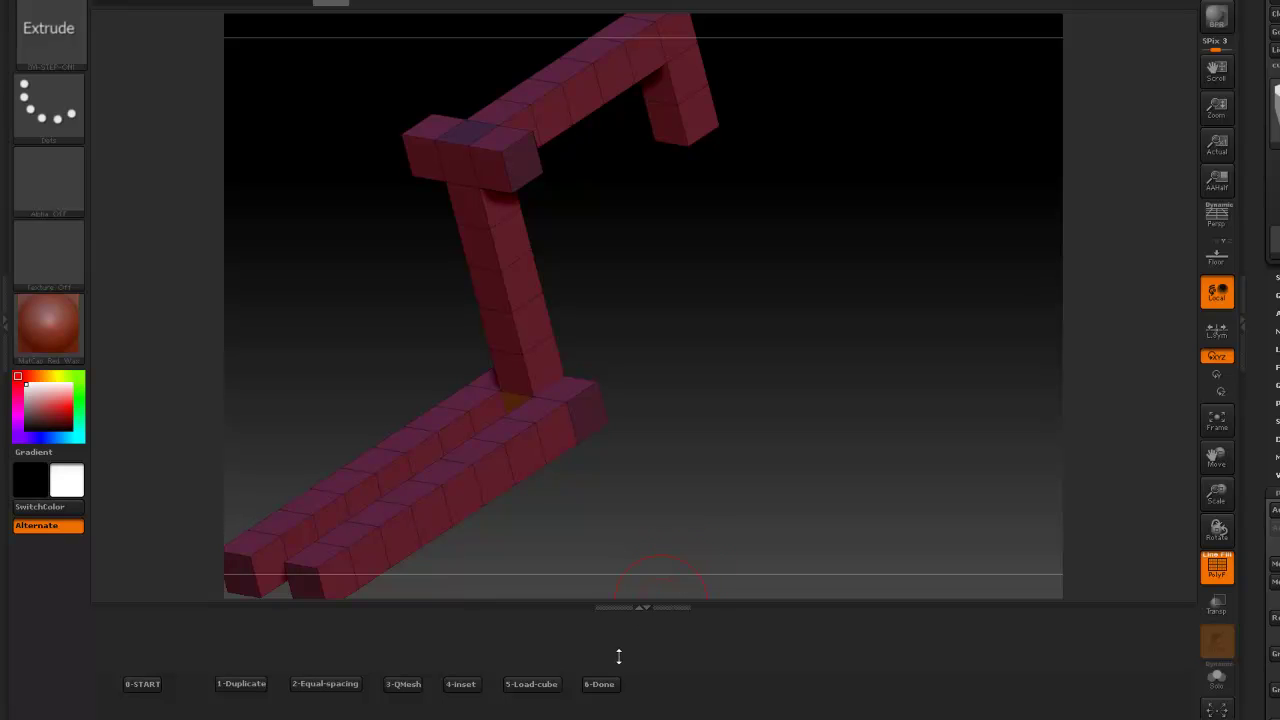
# Step: Bridge the base to the head tube's lower end and the upper side blocks to the ends of the two rear bars
pyautogui.click(600, 684)
pyautogui.moveTo(720, 400); pyautogui.dragTo(640, 380)
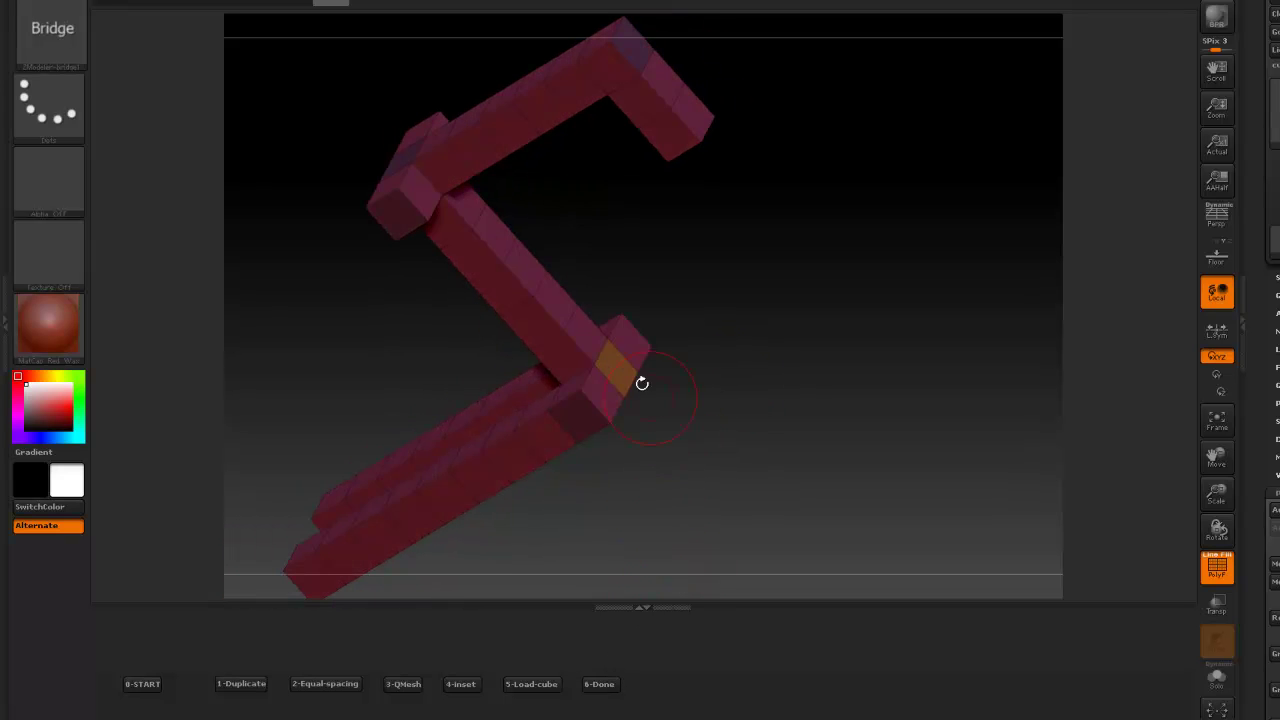
pyautogui.click(616, 372)
pyautogui.moveTo(735, 304); pyautogui.dragTo(729, 166)
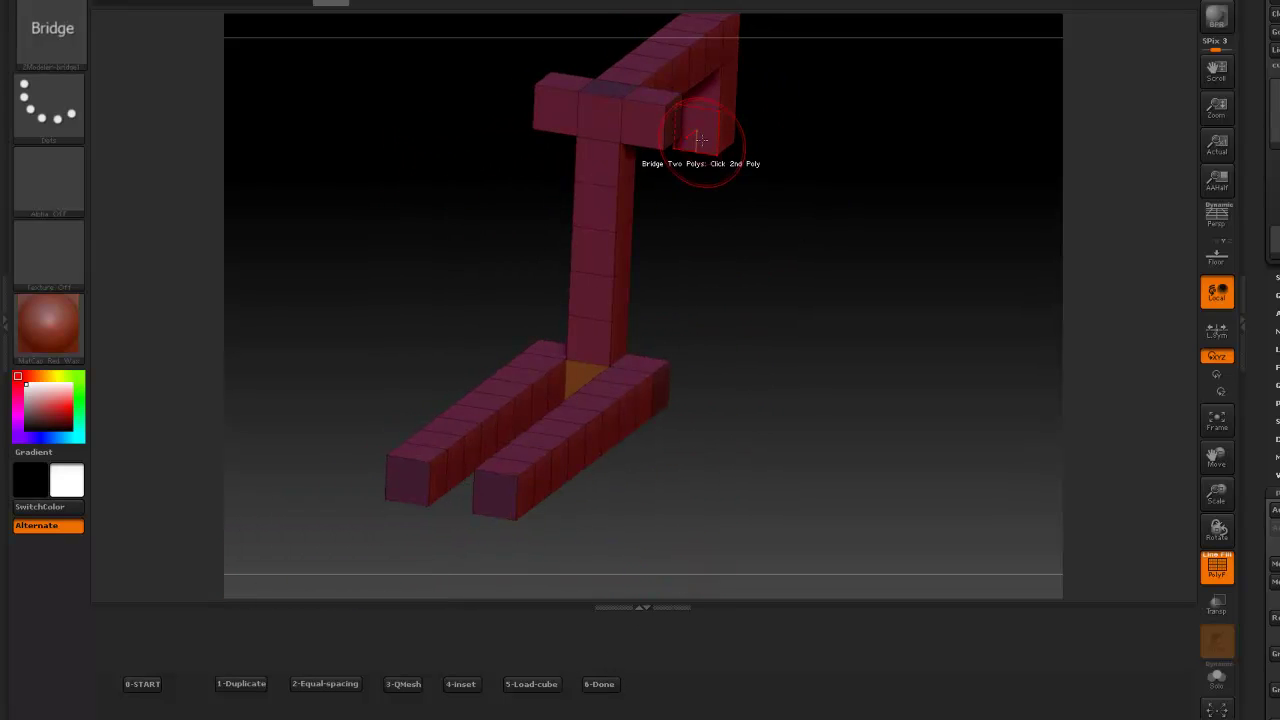
pyautogui.click(697, 138)
pyautogui.click(630, 138)
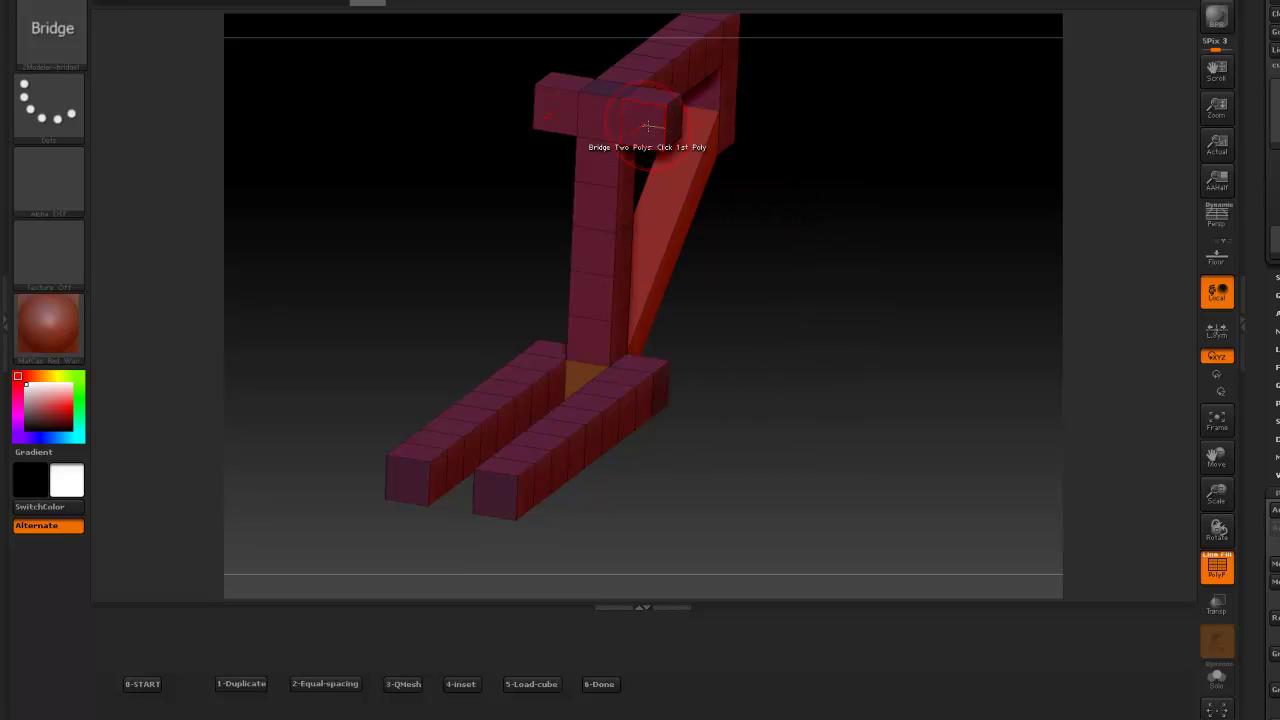
pyautogui.click(503, 468)
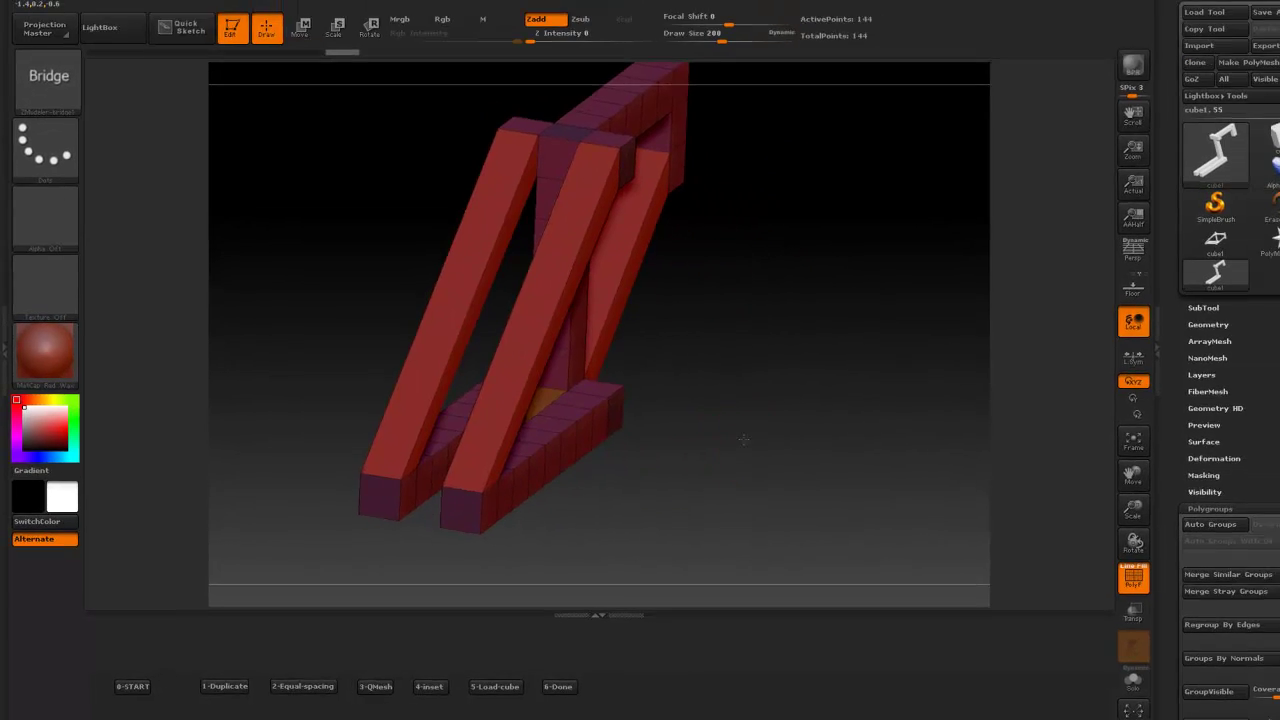
# Step: Group the entire visible frame into a single polygroup
pyautogui.moveTo(880, 400); pyautogui.dragTo(783, 390)
pyautogui.moveTo(697, 426); pyautogui.dragTo(690, 462)
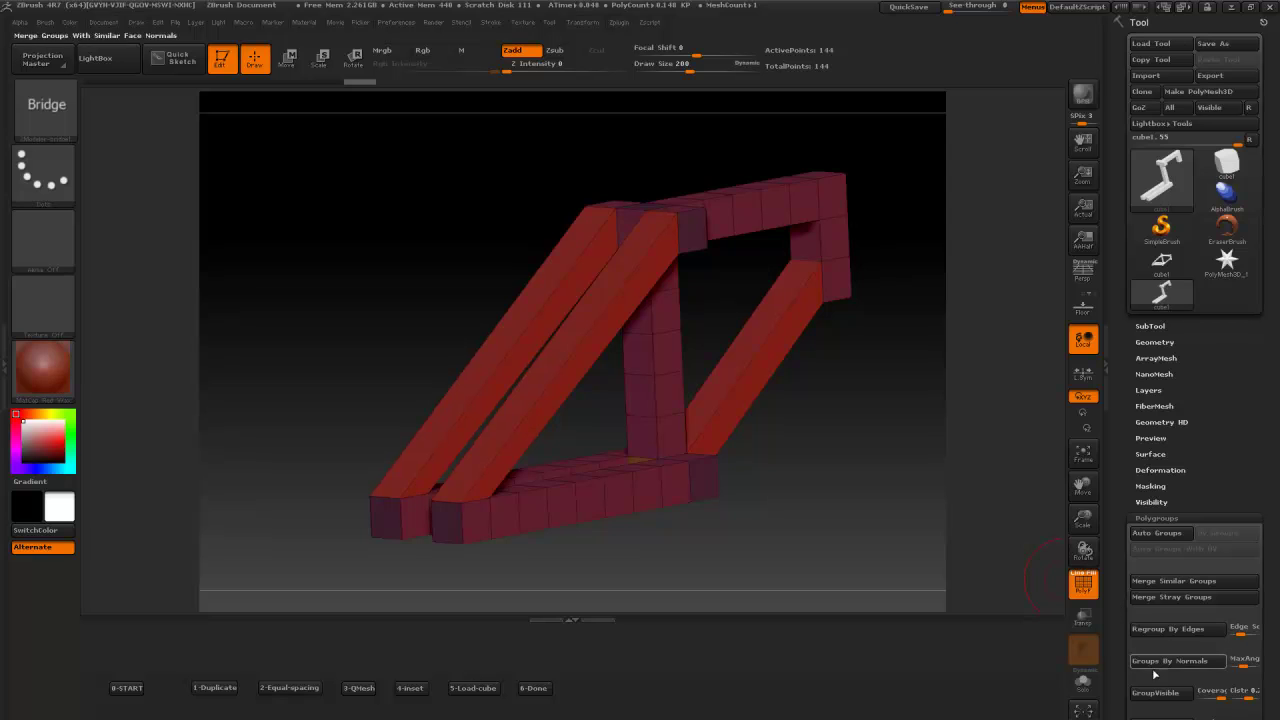
pyautogui.click(1164, 698)
pyautogui.moveTo(914, 551); pyautogui.dragTo(738, 550)
# Step: Inset single polygons at the seat tube top, both head tube ends, the bottom bracket and the rear bar ends
pyautogui.click(410, 688)
pyautogui.moveTo(840, 423); pyautogui.dragTo(600, 360)
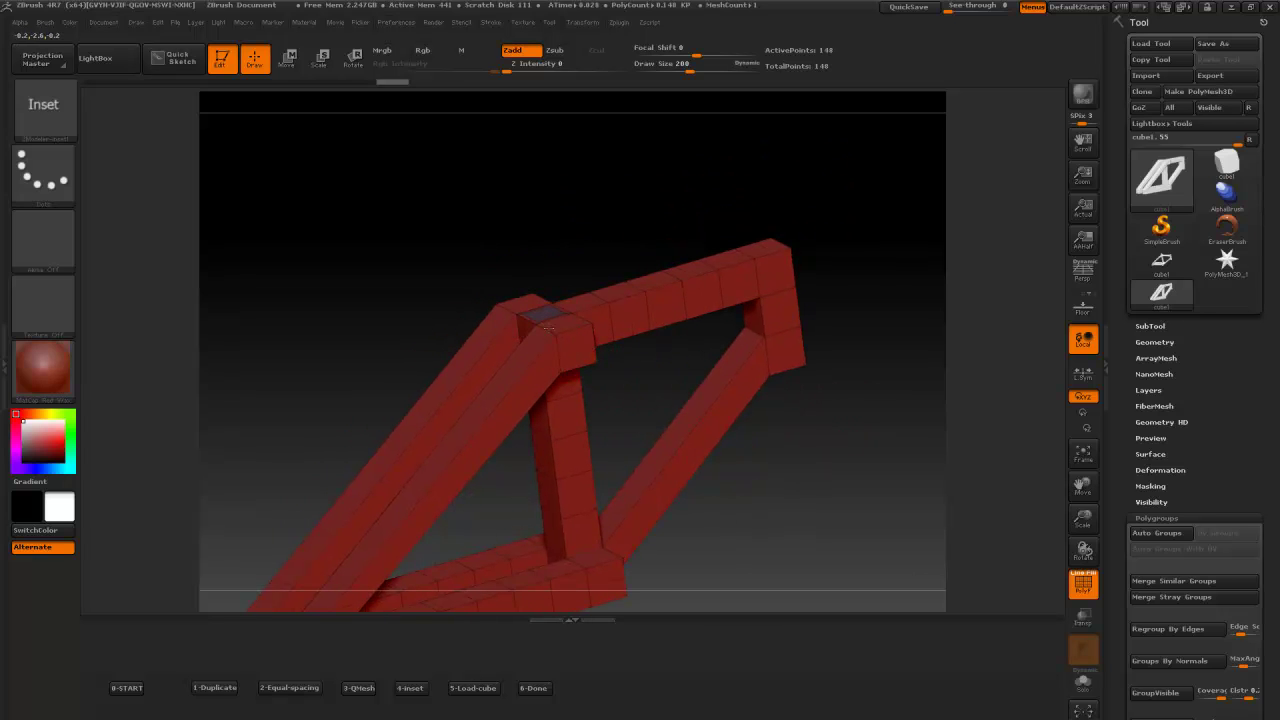
pyautogui.click(770, 250)
pyautogui.moveTo(862, 335); pyautogui.dragTo(814, 311)
pyautogui.click(768, 342)
pyautogui.moveTo(855, 419); pyautogui.dragTo(846, 263)
pyautogui.click(456, 428)
pyautogui.click(482, 379)
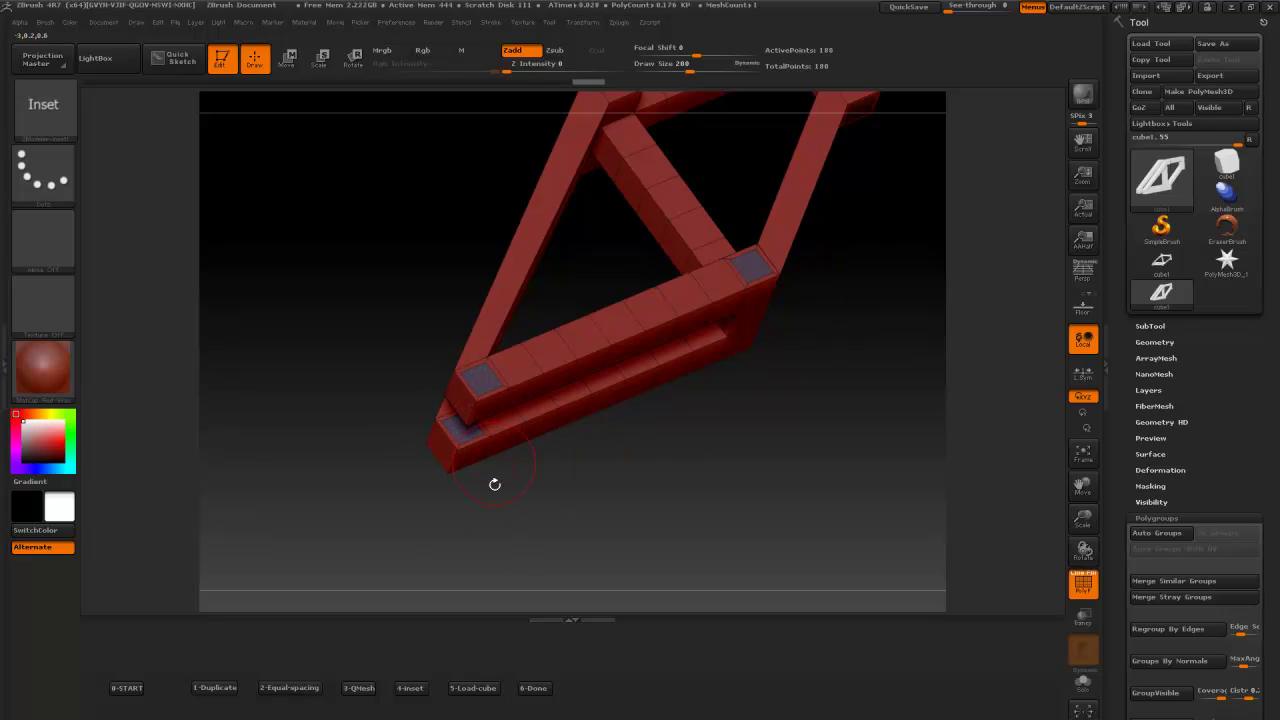
# Step: Push the inset faces through with QMesh to open holes in the rear ends, bottom bracket and head tube
pyautogui.click(362, 689)
pyautogui.moveTo(482, 379); pyautogui.dragTo(476, 388)
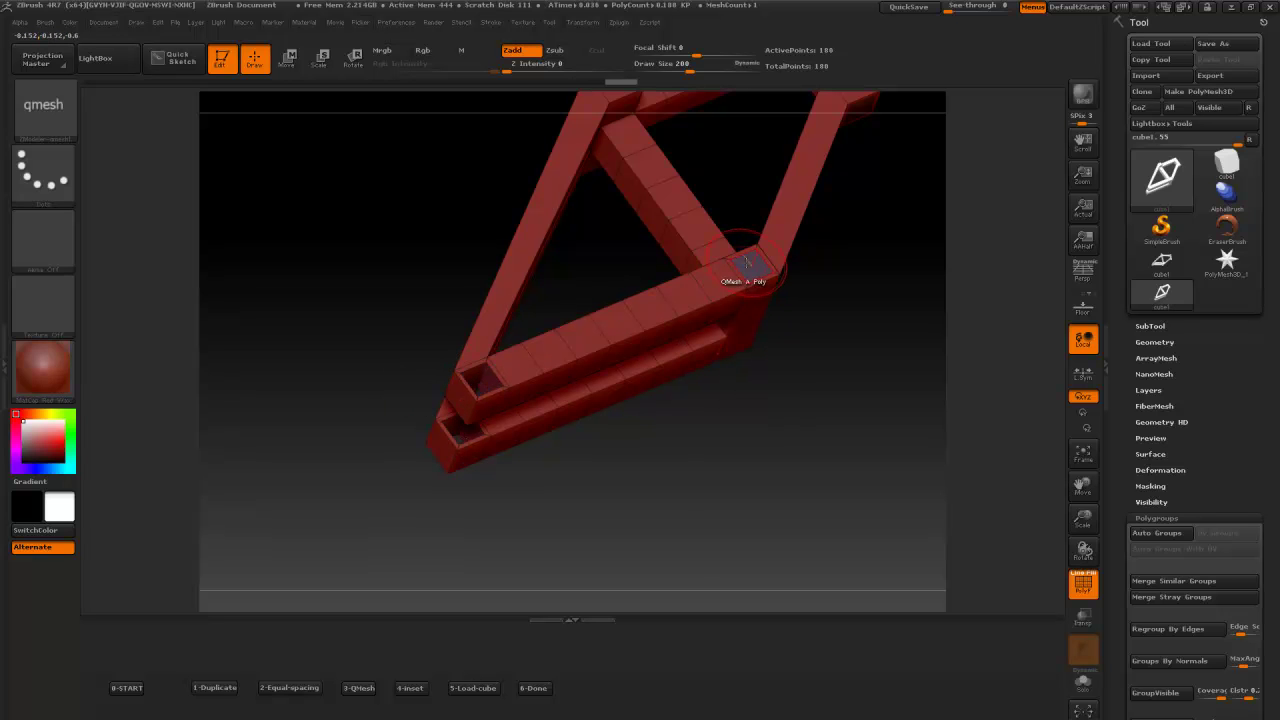
pyautogui.moveTo(746, 262); pyautogui.dragTo(717, 349)
pyautogui.keyDown('alt'); pyautogui.moveTo(820, 309); pyautogui.dragTo(652, 500); pyautogui.keyUp('alt')
pyautogui.moveTo(748, 397); pyautogui.dragTo(700, 363)
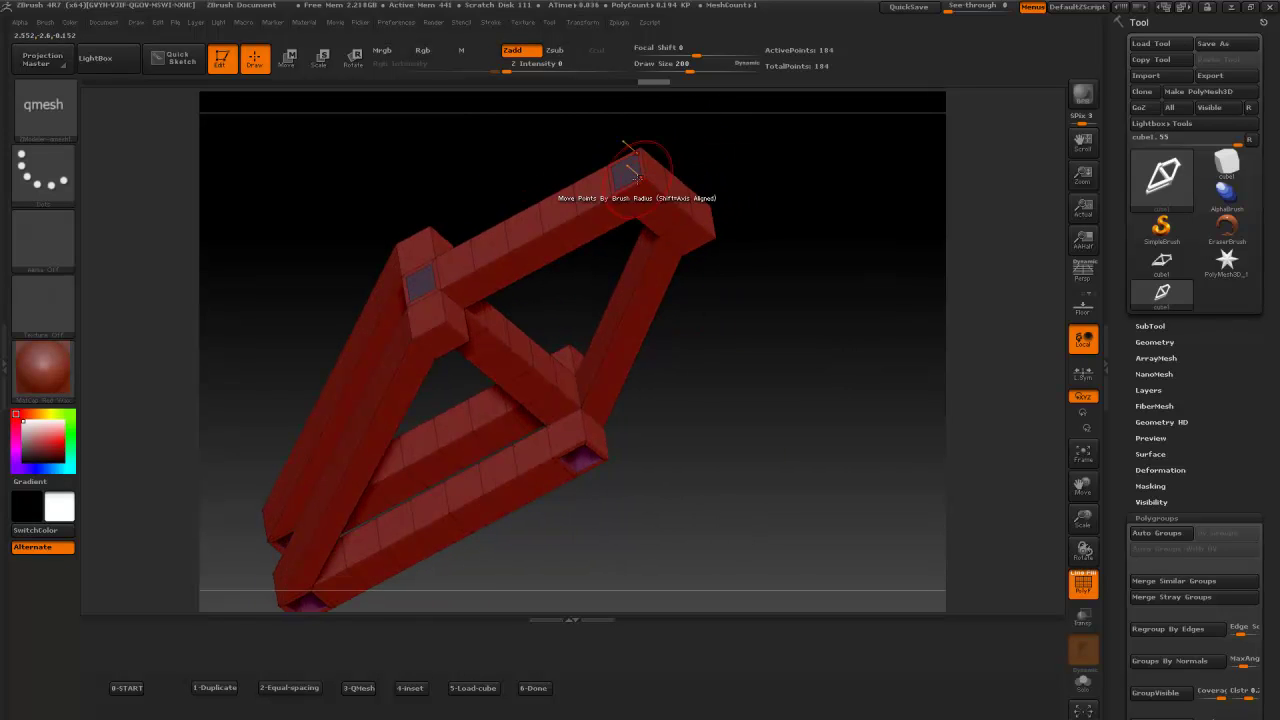
pyautogui.moveTo(814, 271); pyautogui.dragTo(814, 297)
# Step: Pull the inset face on top of the seat tube outward with QMesh to form a two-segment seat post
pyautogui.click(408, 277)
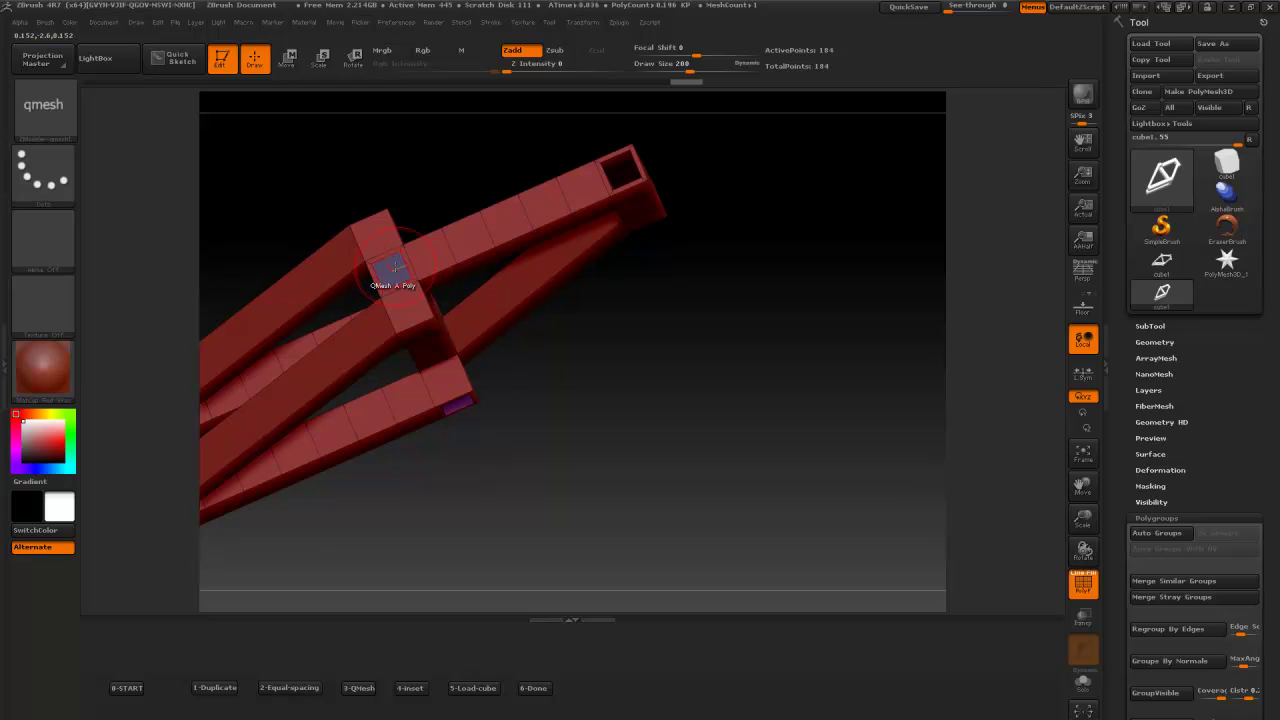
pyautogui.moveTo(720, 386)
pyautogui.mouseDown()
pyautogui.moveTo(737, 451)
pyautogui.moveTo(712, 372)
pyautogui.mouseUp()
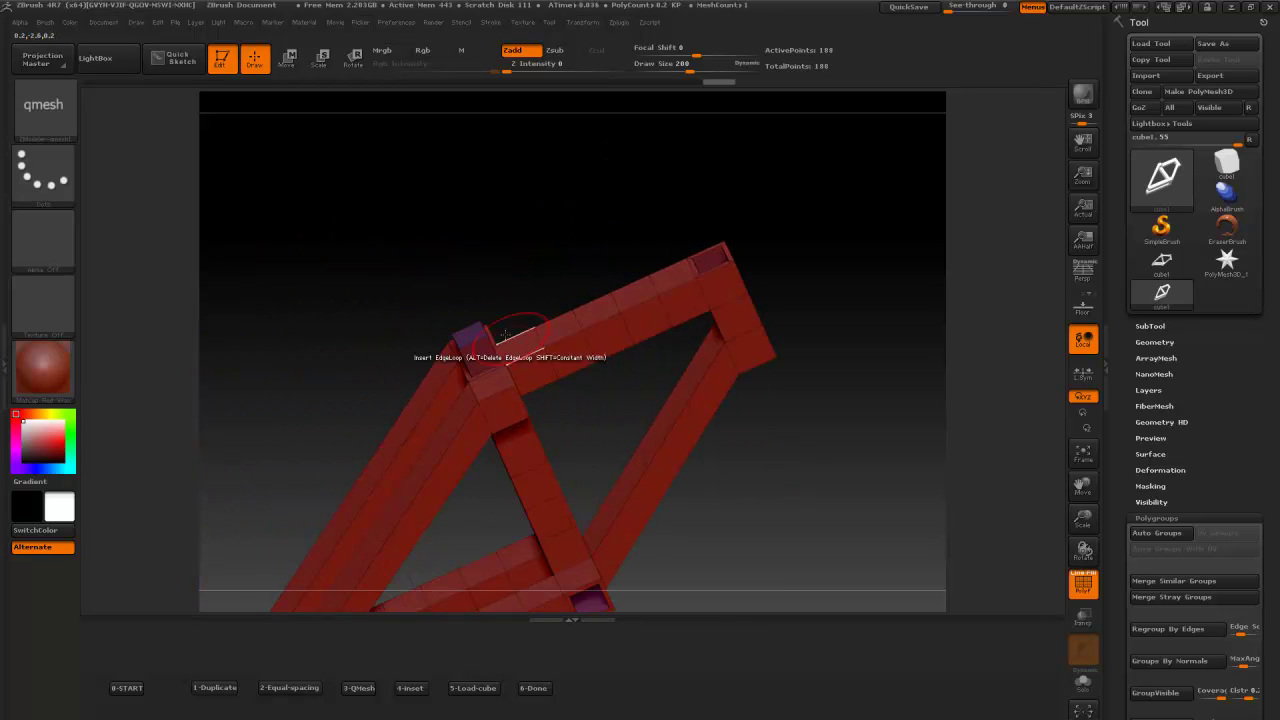
pyautogui.moveTo(766, 449)
pyautogui.mouseDown()
pyautogui.moveTo(836, 264)
pyautogui.moveTo(780, 477)
pyautogui.moveTo(769, 471)
pyautogui.mouseUp()
pyautogui.keyDown('alt'); pyautogui.moveTo(857, 235); pyautogui.dragTo(872, 318); pyautogui.keyUp('alt')
pyautogui.moveTo(802, 253)
pyautogui.mouseDown()
pyautogui.moveTo(577, 271)
pyautogui.moveTo(374, 631)
pyautogui.mouseUp()
# Step: Set Extrude to target Polyloop with One Side Poly and extrude a collar around the head tube's upper opening
pyautogui.click(300, 688)
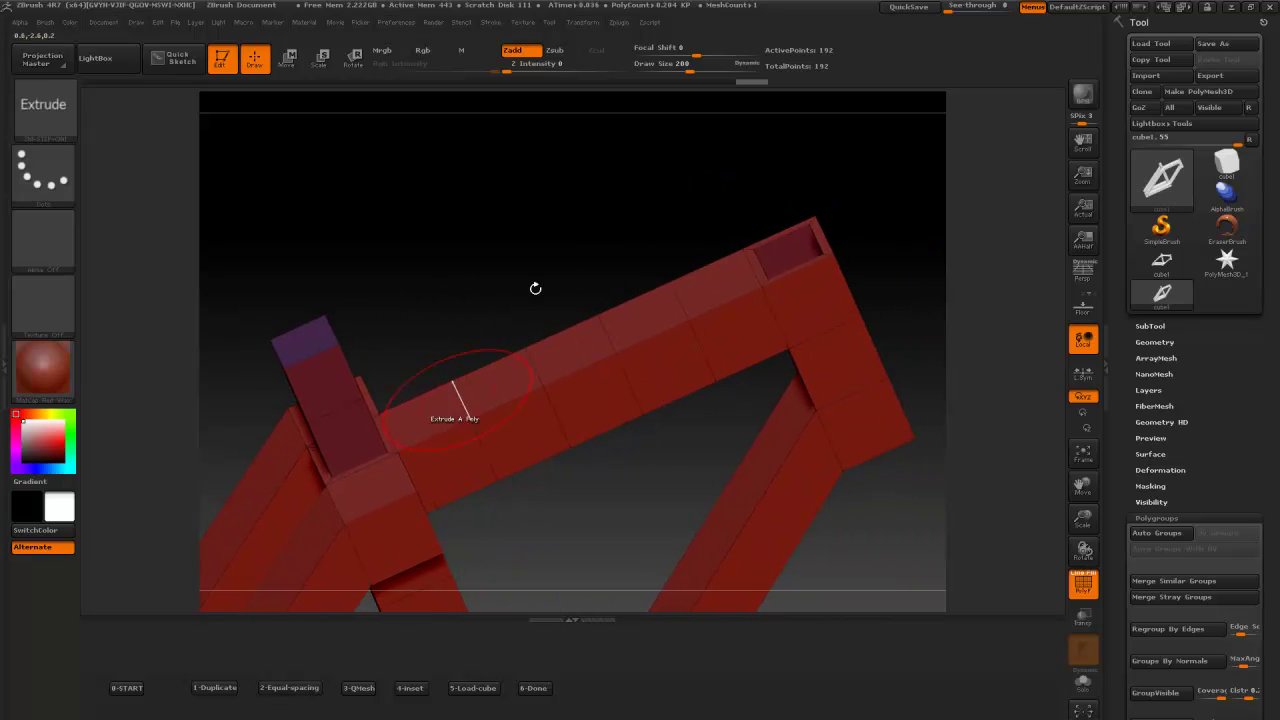
pyautogui.moveTo(543, 240); pyautogui.dragTo(457, 271)
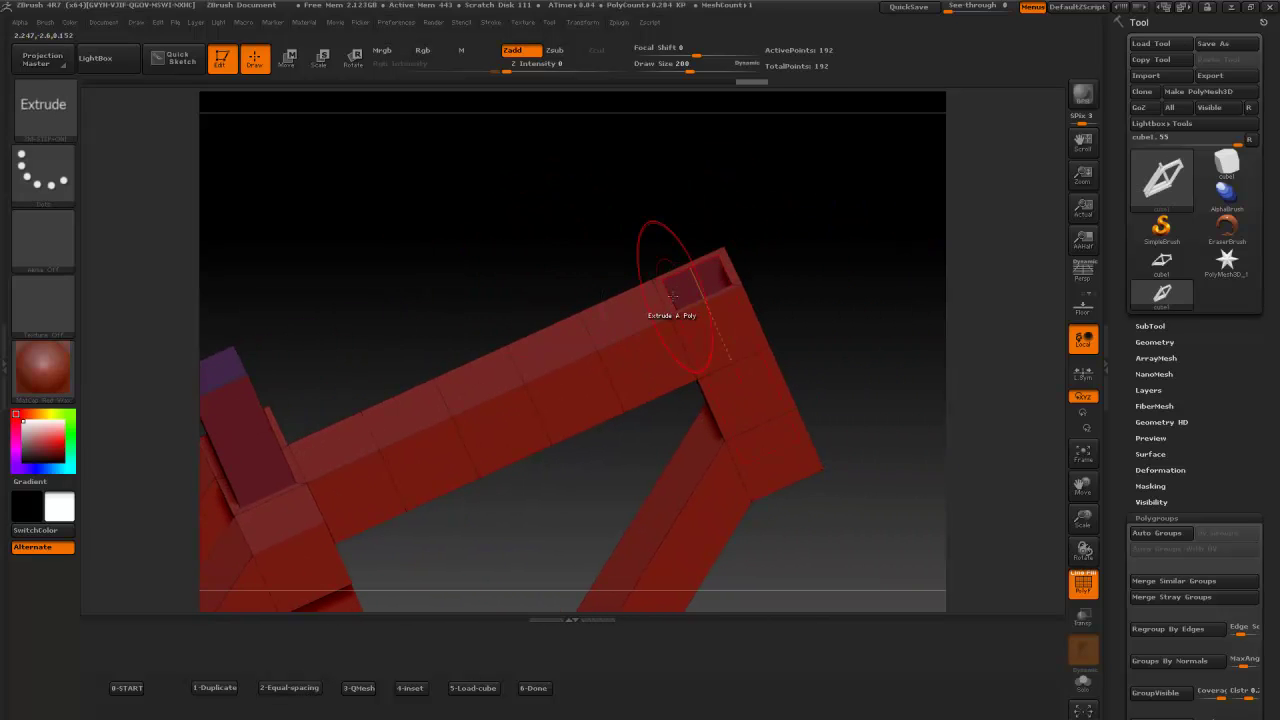
pyautogui.press('space')
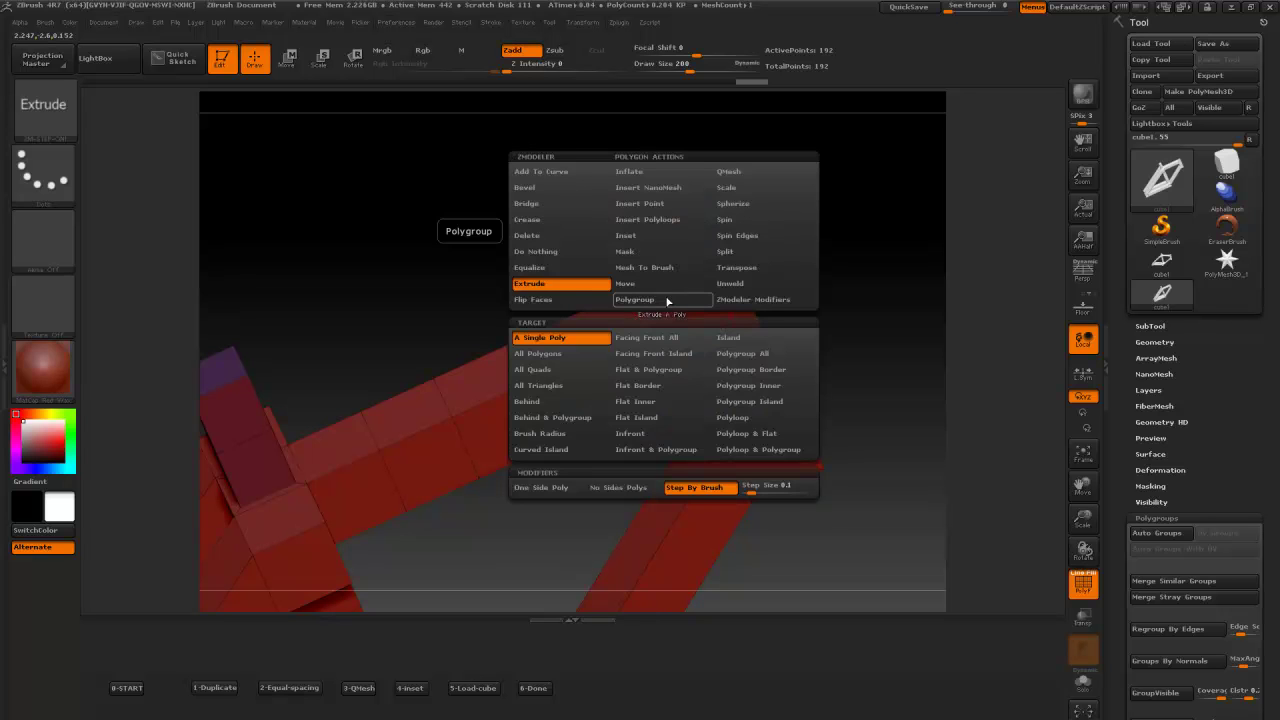
pyautogui.click(732, 417)
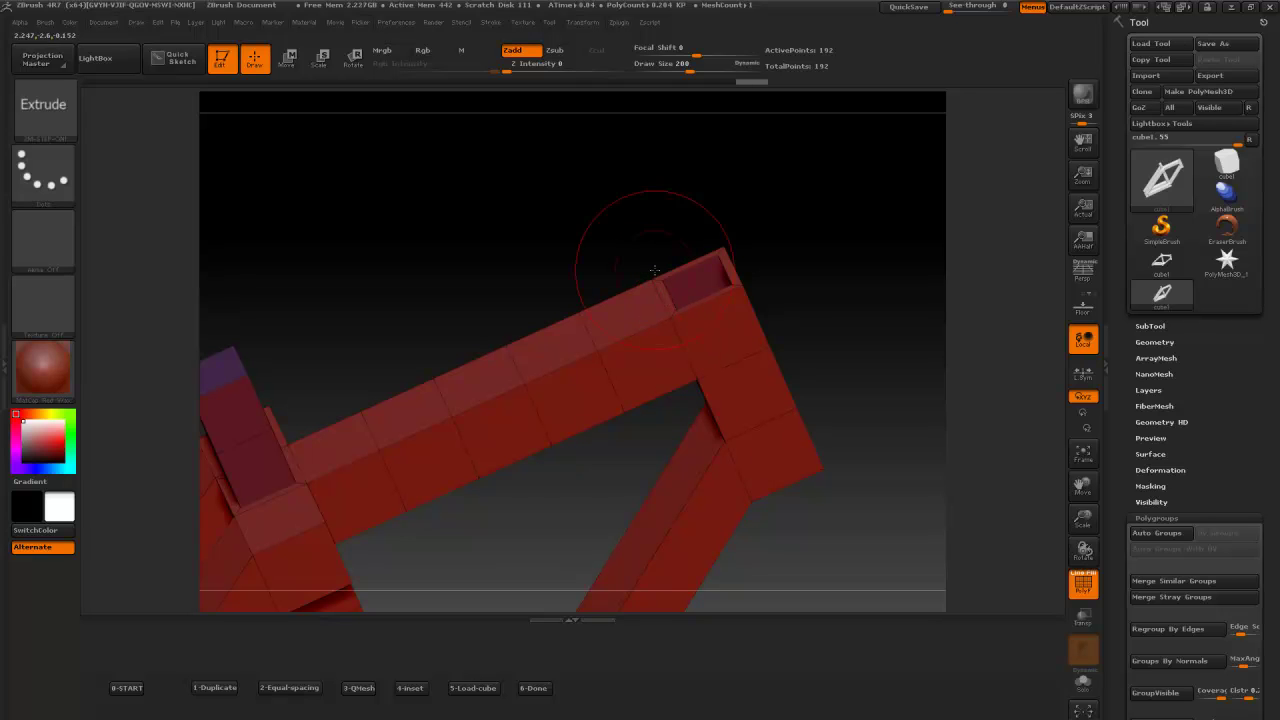
pyautogui.press('space')
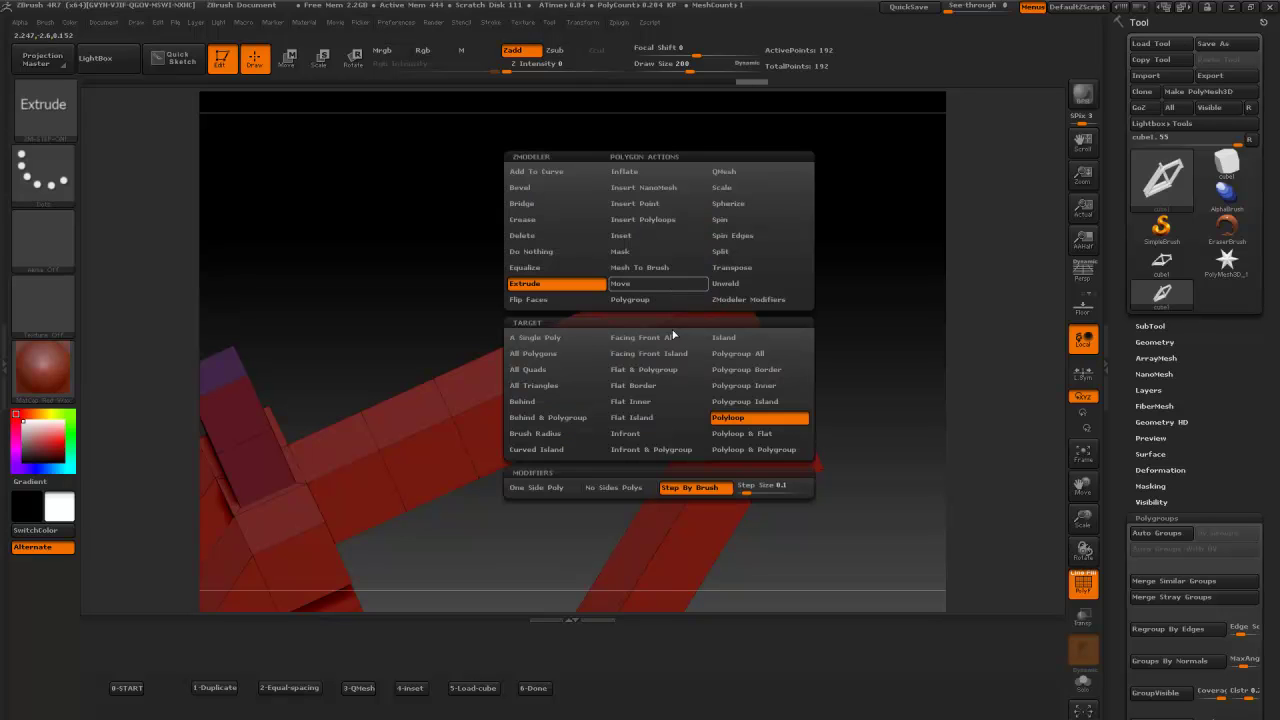
pyautogui.click(551, 491)
pyautogui.moveTo(666, 298); pyautogui.dragTo(662, 288)
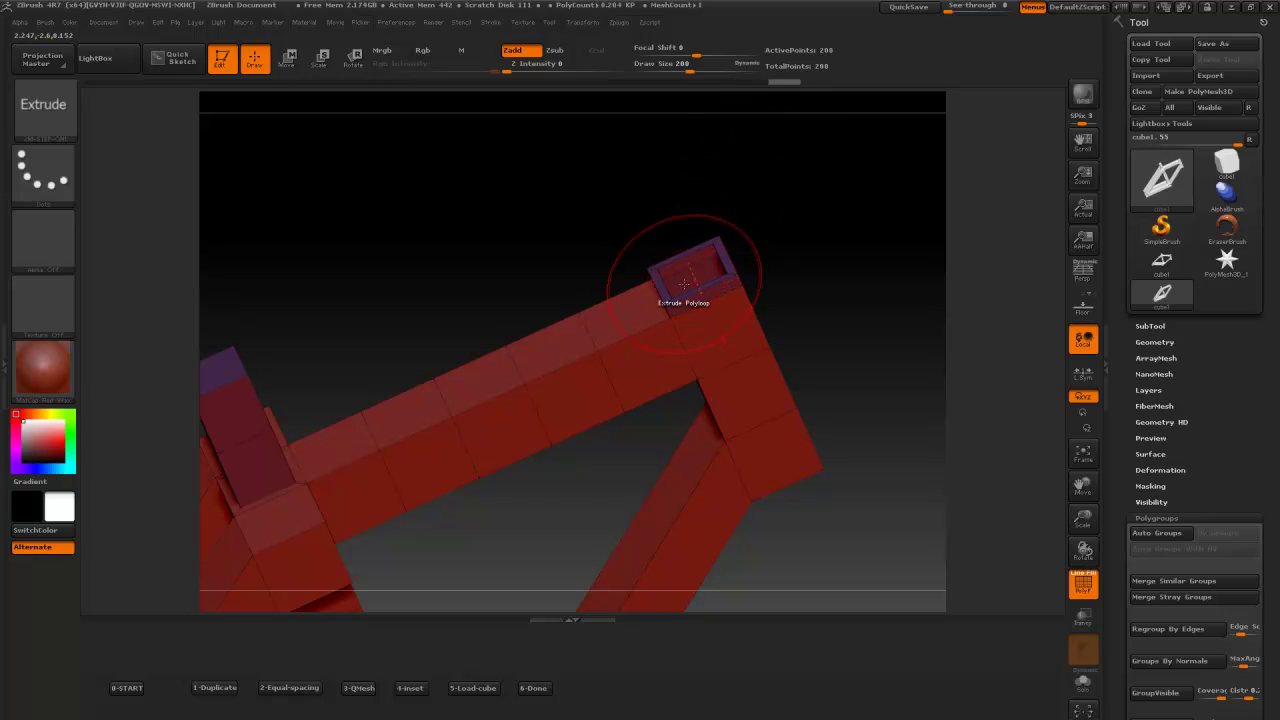
# Step: Undo the unwanted extrusion along the head tube and extrude a collar around its lower opening
pyautogui.moveTo(771, 277)
pyautogui.mouseDown()
pyautogui.moveTo(786, 180)
pyautogui.moveTo(829, 310)
pyautogui.moveTo(823, 214)
pyautogui.moveTo(814, 343)
pyautogui.moveTo(863, 289)
pyautogui.moveTo(766, 386)
pyautogui.moveTo(883, 346)
pyautogui.mouseUp()
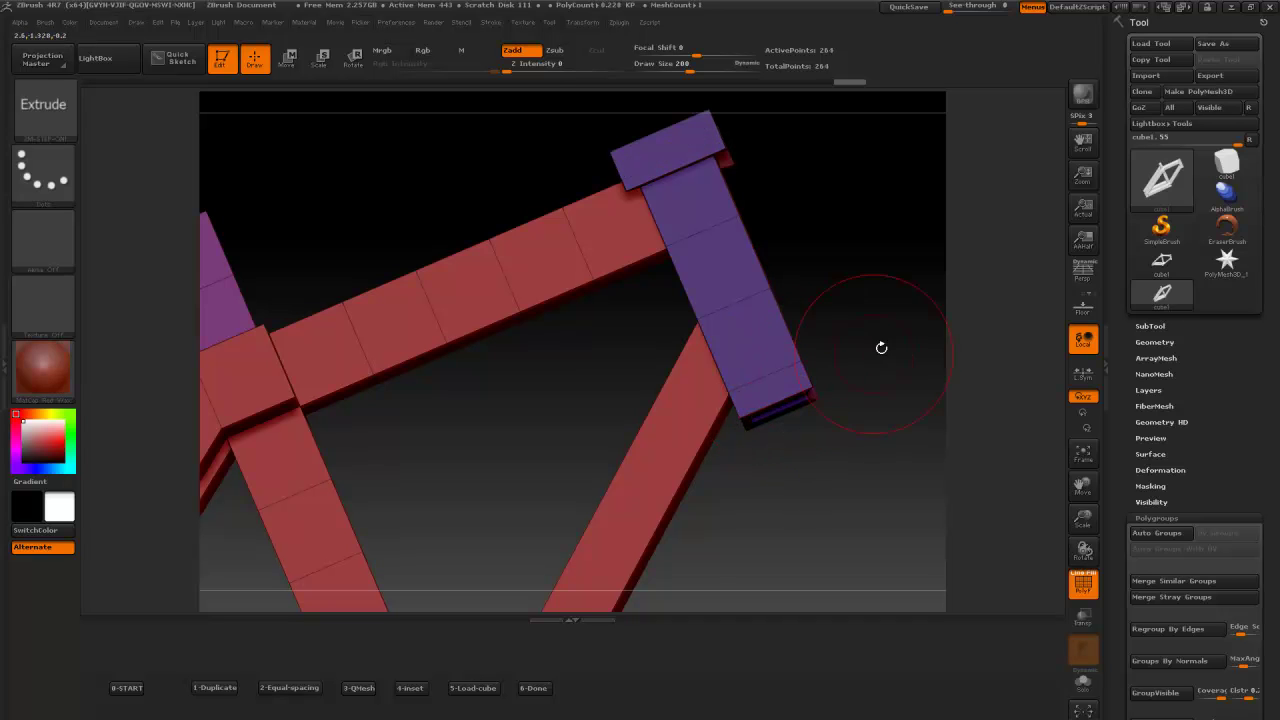
pyautogui.hotkey('ctrl', 'z')
pyautogui.moveTo(766, 388); pyautogui.dragTo(726, 423)
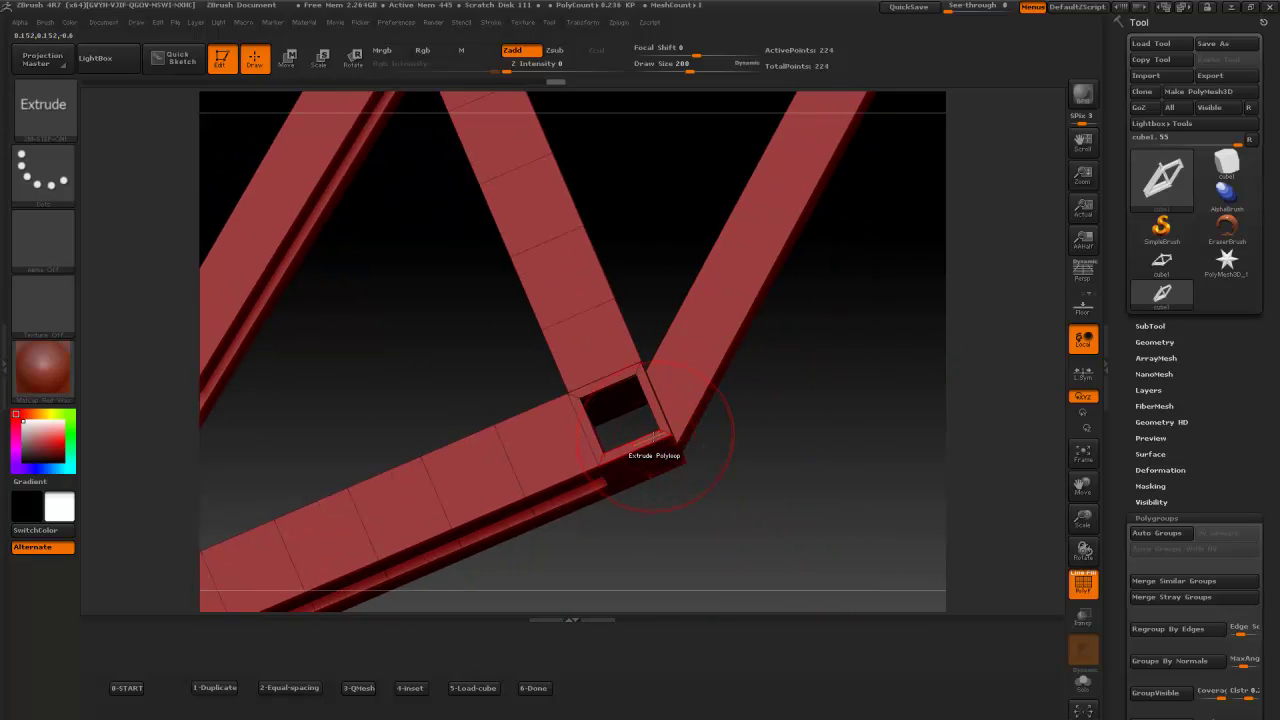
# Step: Extrude polyloop collars around the openings of the bottom bracket and both rear bar ends
pyautogui.moveTo(649, 436); pyautogui.dragTo(660, 450)
pyautogui.moveTo(808, 434); pyautogui.dragTo(690, 389)
pyautogui.keyDown('alt'); pyautogui.moveTo(762, 322); pyautogui.dragTo(846, 72); pyautogui.keyUp('alt')
pyautogui.moveTo(698, 484); pyautogui.dragTo(594, 463)
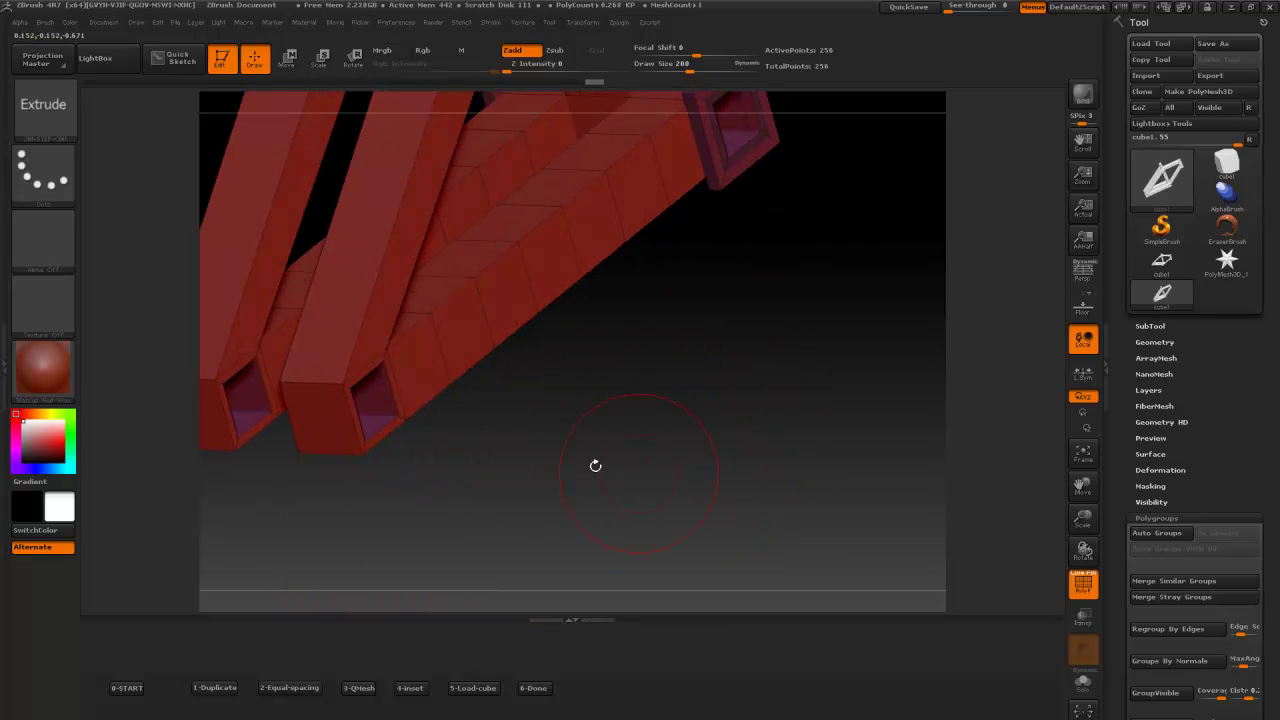
pyautogui.moveTo(377, 451)
pyautogui.mouseDown()
pyautogui.moveTo(418, 421)
pyautogui.moveTo(370, 437)
pyautogui.moveTo(222, 432)
pyautogui.mouseUp()
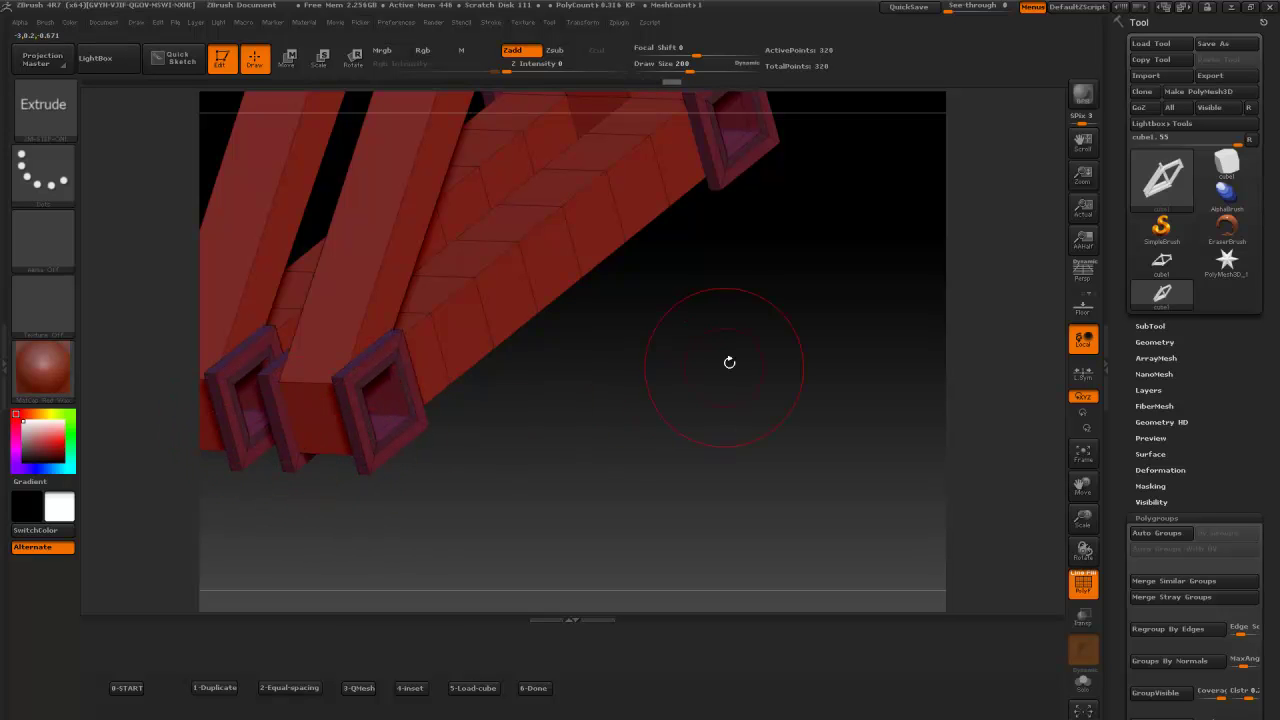
pyautogui.keyDown('alt'); pyautogui.moveTo(719, 394); pyautogui.dragTo(714, 431); pyautogui.keyUp('alt')
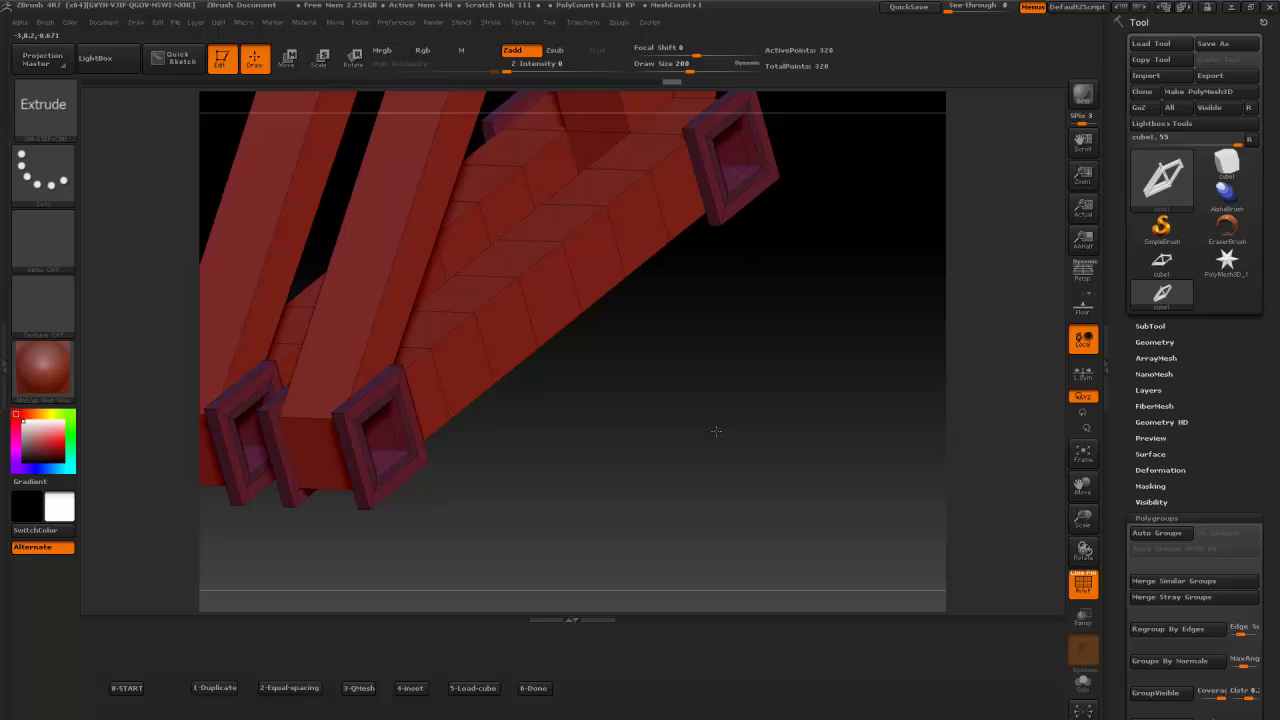
# Step: Insert an edge loop near the middle of the two rear diagonal stays and of the front diagonal tube
pyautogui.click(366, 689)
pyautogui.moveTo(749, 357)
pyautogui.mouseDown()
pyautogui.moveTo(749, 277)
pyautogui.moveTo(802, 498)
pyautogui.mouseUp()
pyautogui.click(428, 408)
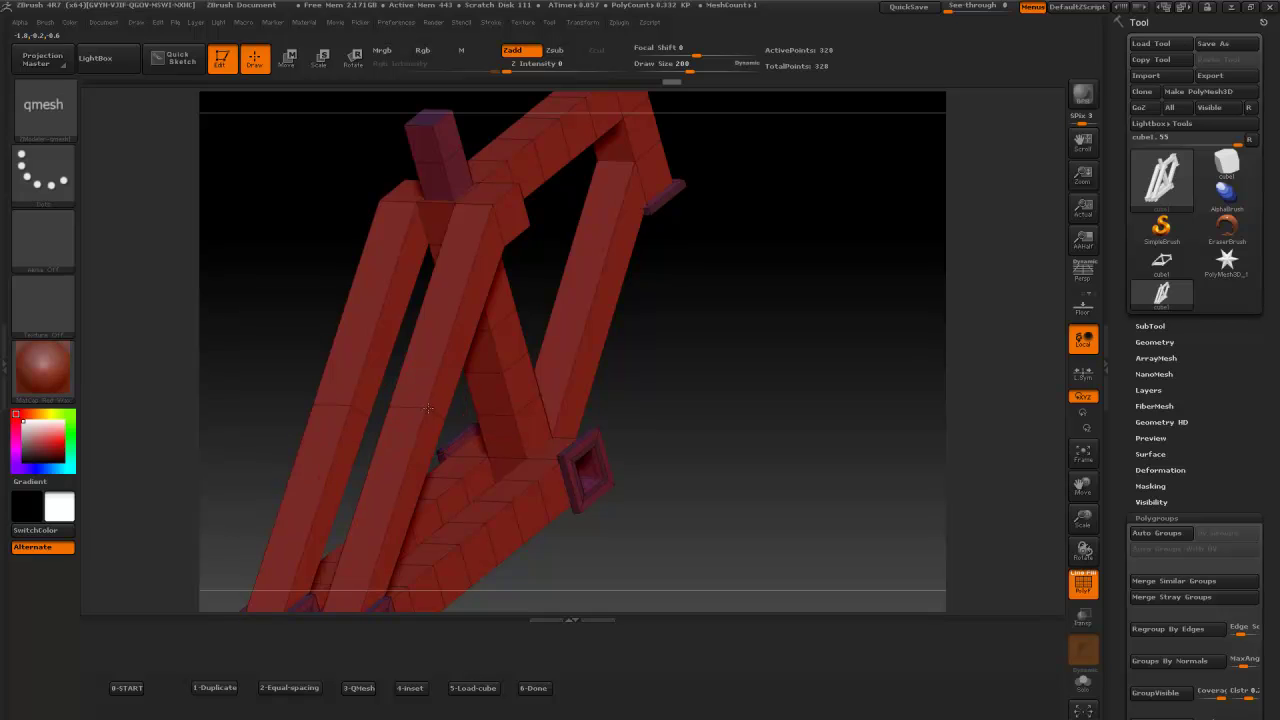
pyautogui.click(586, 283)
pyautogui.keyDown('alt'); pyautogui.moveTo(786, 366); pyautogui.dragTo(778, 231); pyautogui.keyUp('alt')
pyautogui.keyDown('shift'); pyautogui.moveTo(771, 398); pyautogui.dragTo(749, 374); pyautogui.keyUp('shift')
pyautogui.keyDown('alt'); pyautogui.moveTo(761, 327); pyautogui.dragTo(788, 547); pyautogui.keyUp('alt')
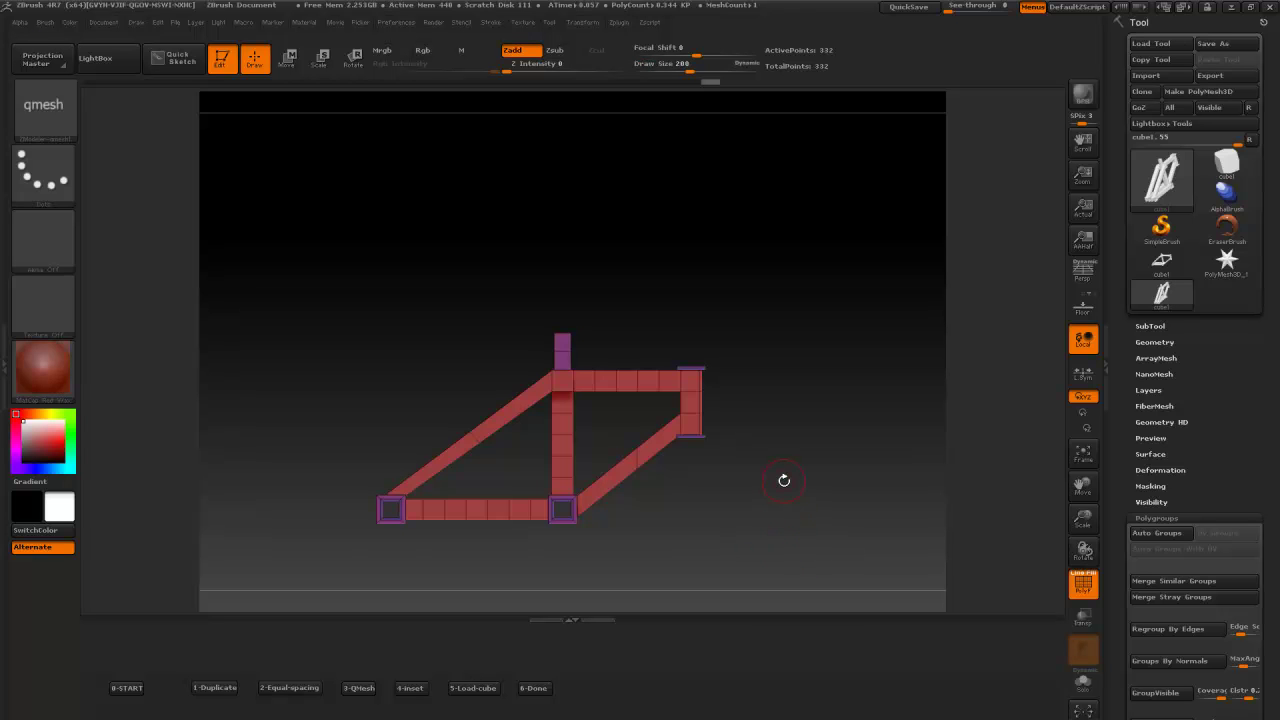
# Step: Smooth the bike frame with dynamic subdivision, then isolate the head tube with its collars
pyautogui.press('d')
pyautogui.moveTo(803, 434); pyautogui.dragTo(796, 526)
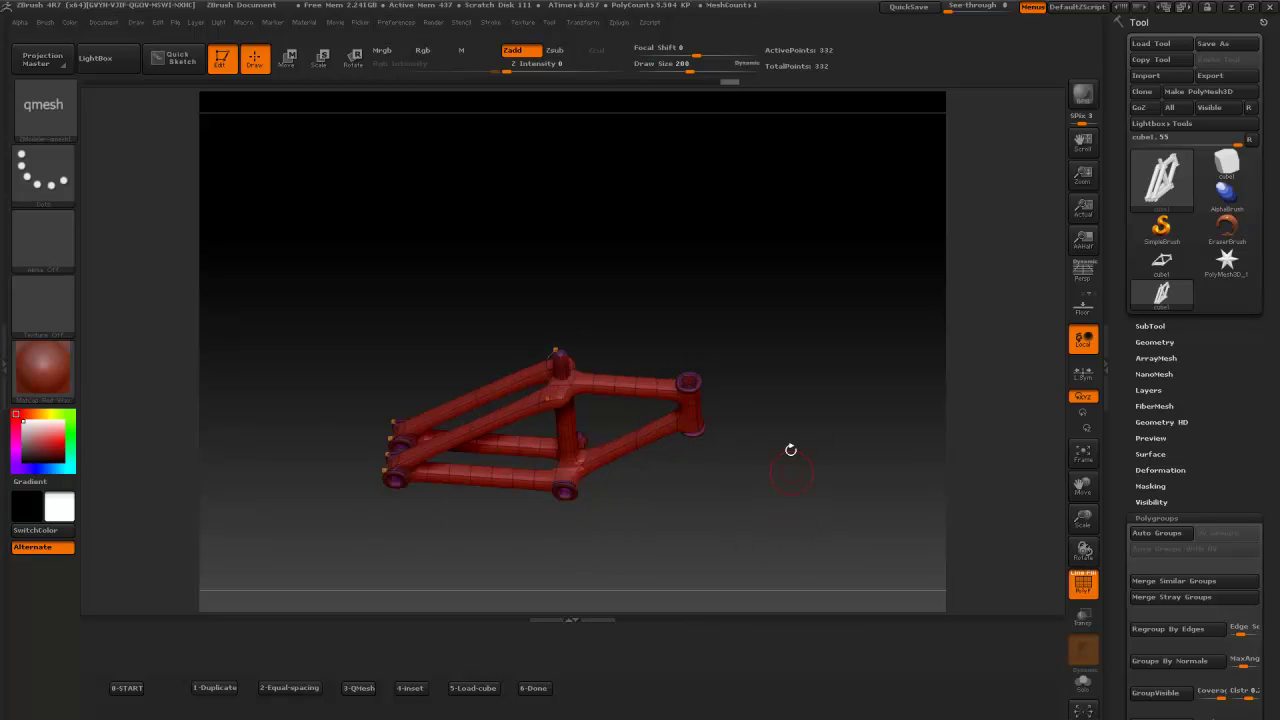
pyautogui.keyDown('alt'); pyautogui.moveTo(790, 450); pyautogui.dragTo(927, 381); pyautogui.keyUp('alt')
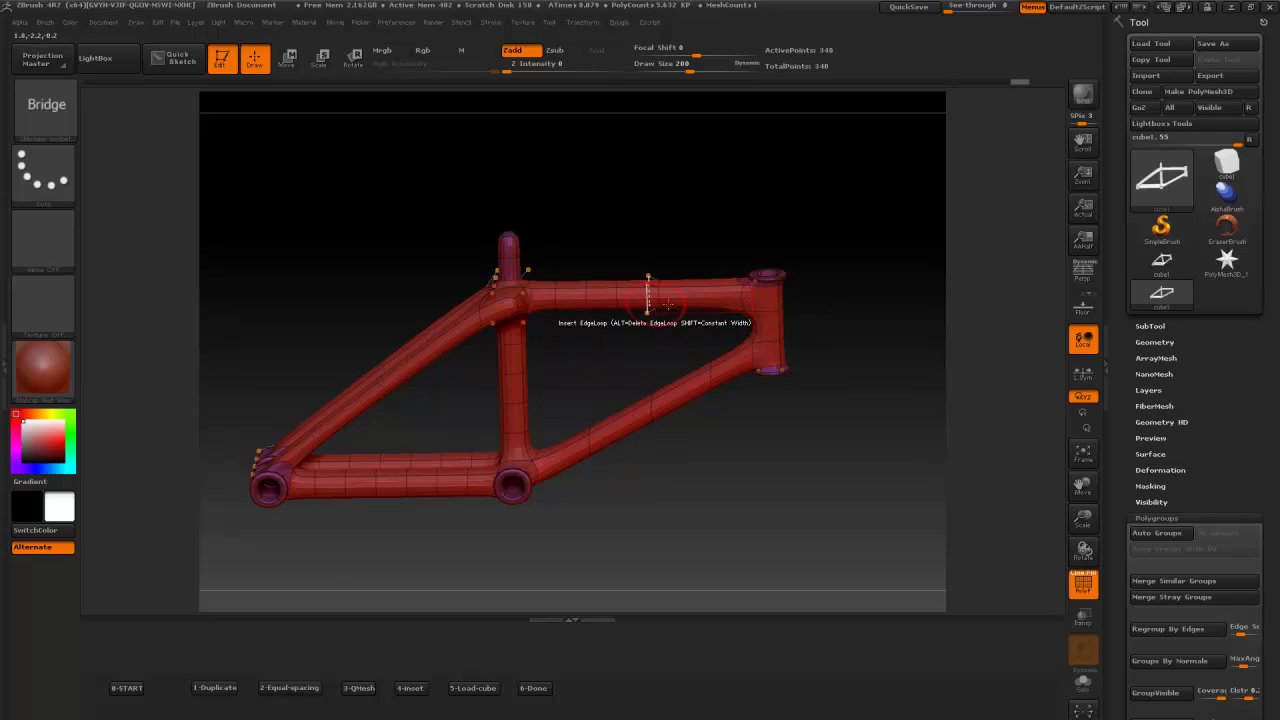
pyautogui.moveTo(821, 246)
pyautogui.keyDown('ctrl'); pyautogui.keyDown('shift'); pyautogui.mouseDown()
pyautogui.moveTo(789, 349)
pyautogui.moveTo(740, 422)
pyautogui.mouseUp(); pyautogui.keyUp('shift'); pyautogui.keyUp('ctrl')
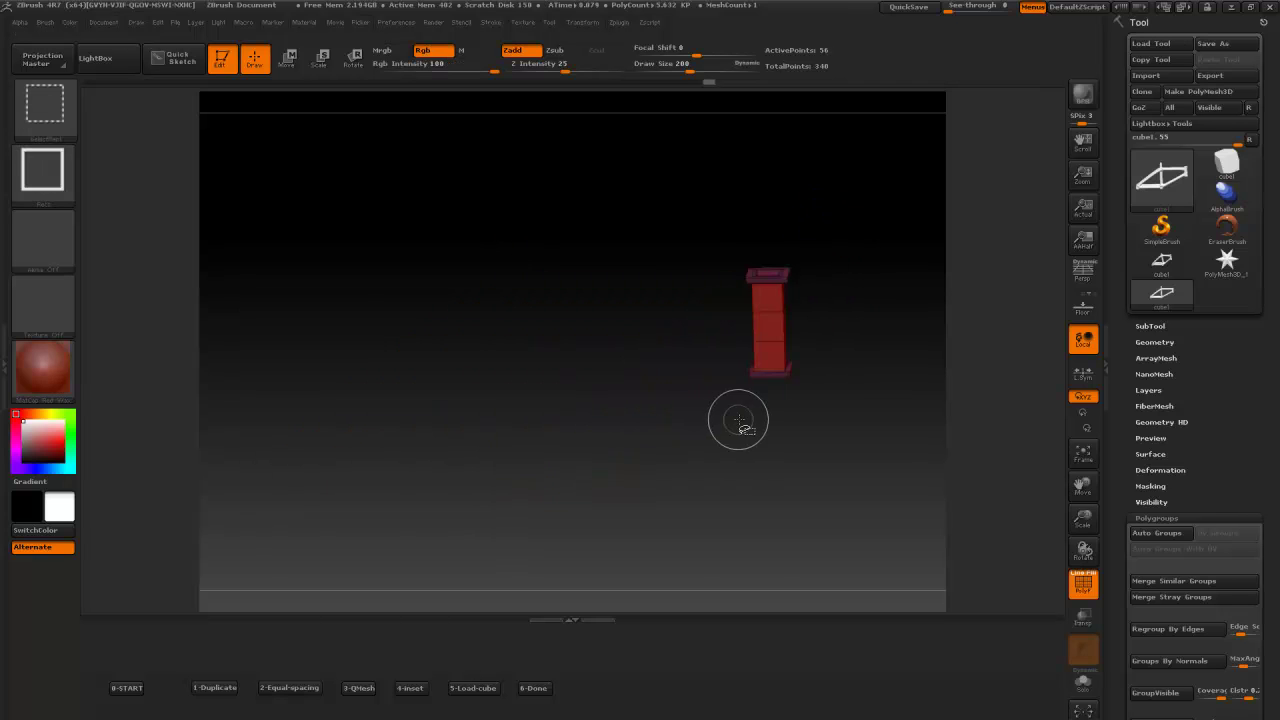
pyautogui.keyDown('ctrl'); pyautogui.keyDown('shift'); pyautogui.click(620, 511); pyautogui.keyUp('shift'); pyautogui.keyUp('ctrl')
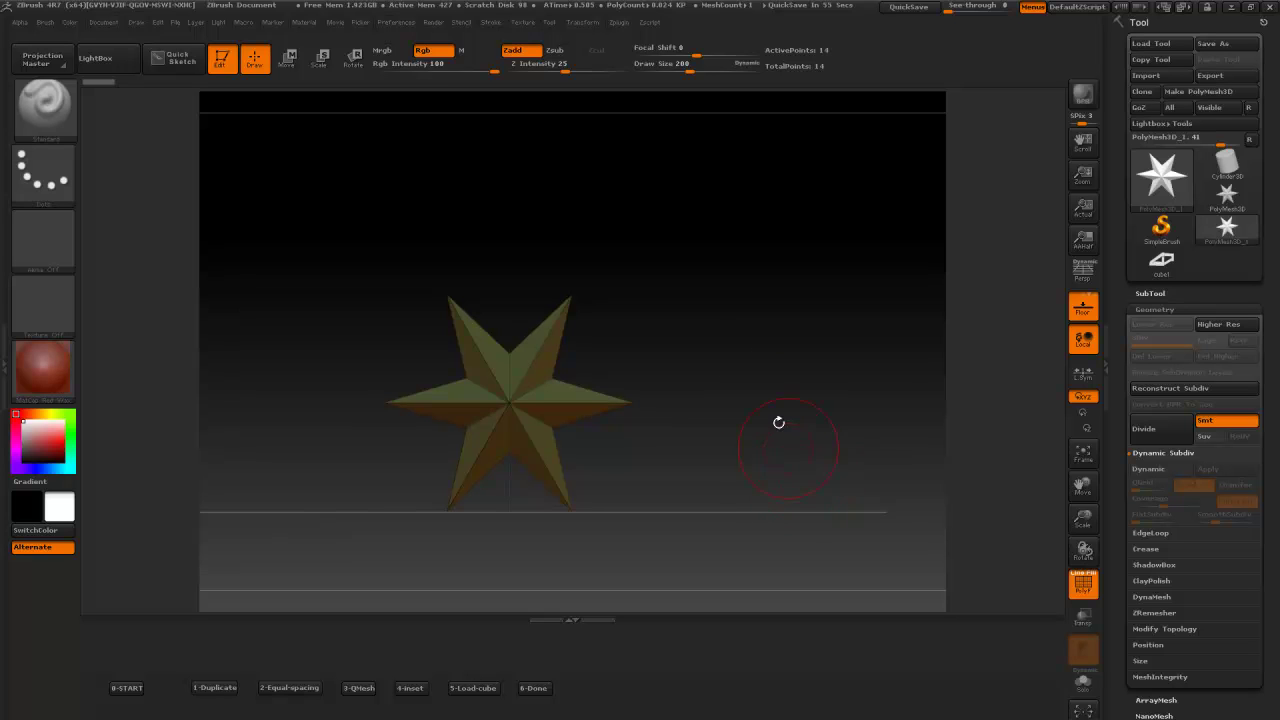
# Step: Run the 0-START macro to replace the star with the starting cube and activate the ZModeler-move1 brush
pyautogui.moveTo(759, 351); pyautogui.dragTo(759, 387)
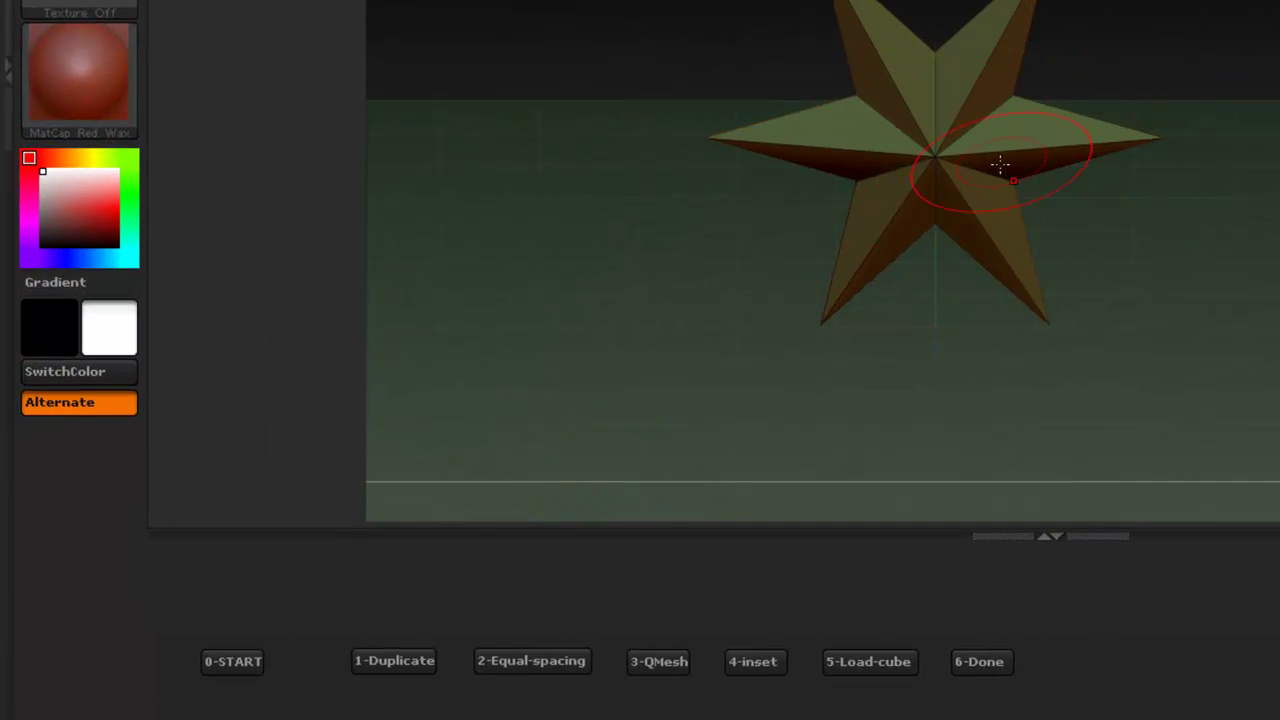
pyautogui.click(232, 662)
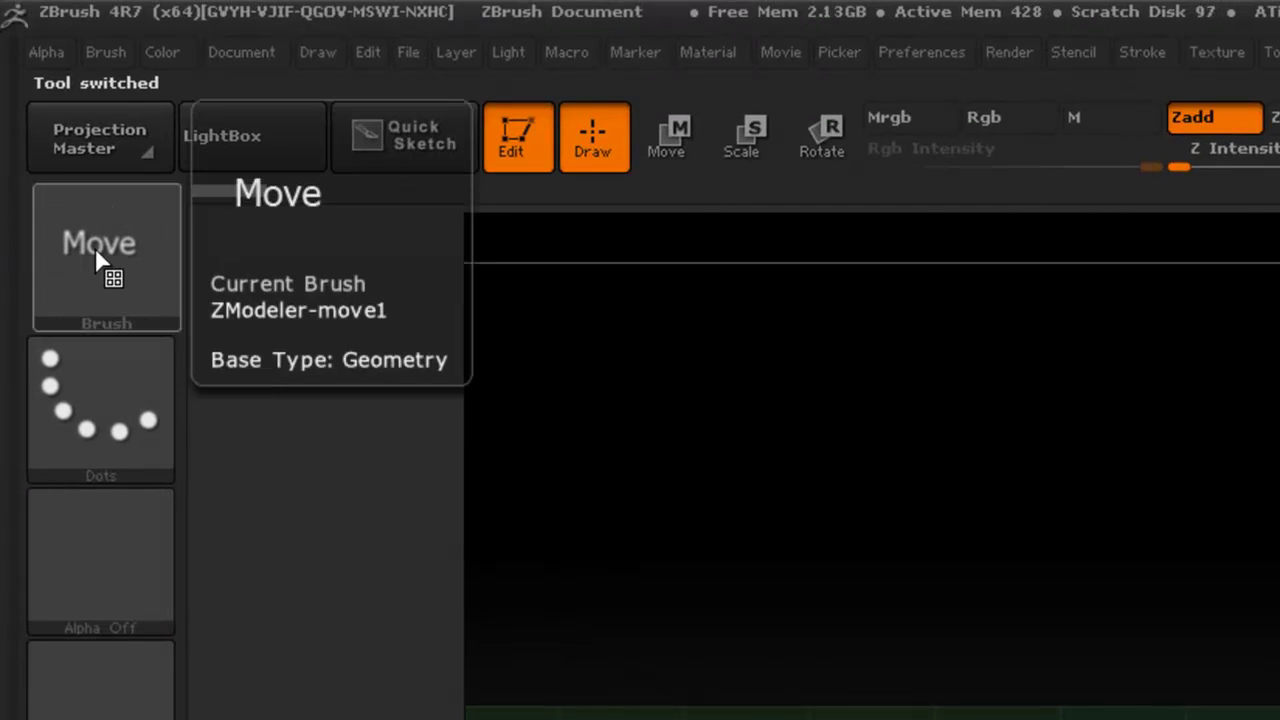
pyautogui.click(104, 250)
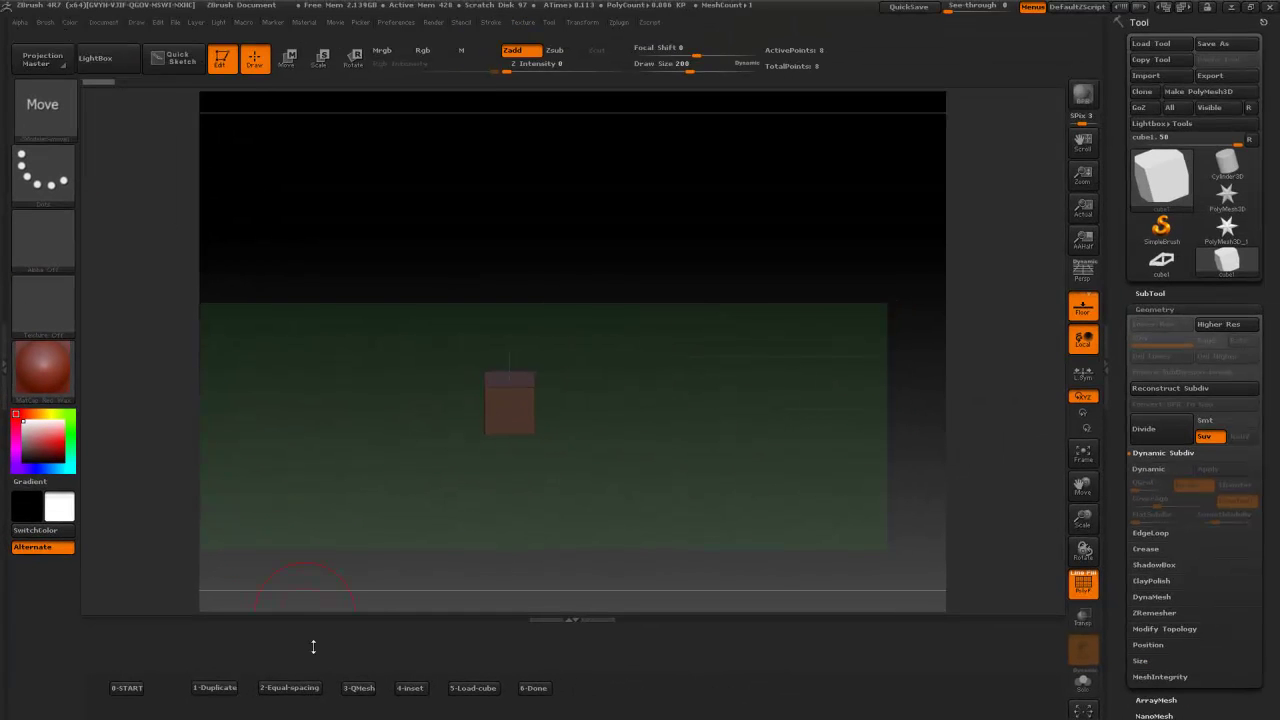
# Step: Run the 2-Equal-spacing macro, set single-poly Extrude to Step By Brush, and extrude the cube's top face upward five blocks
pyautogui.click(291, 687)
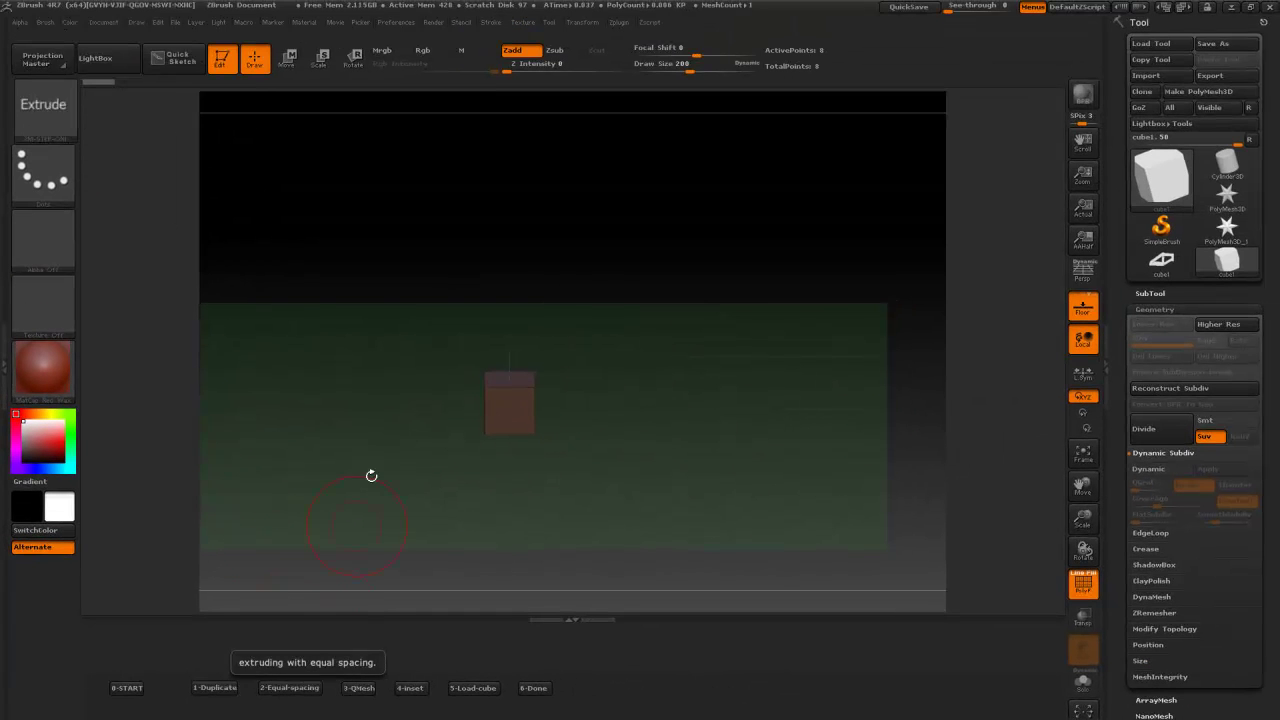
pyautogui.moveTo(377, 443); pyautogui.dragTo(374, 464)
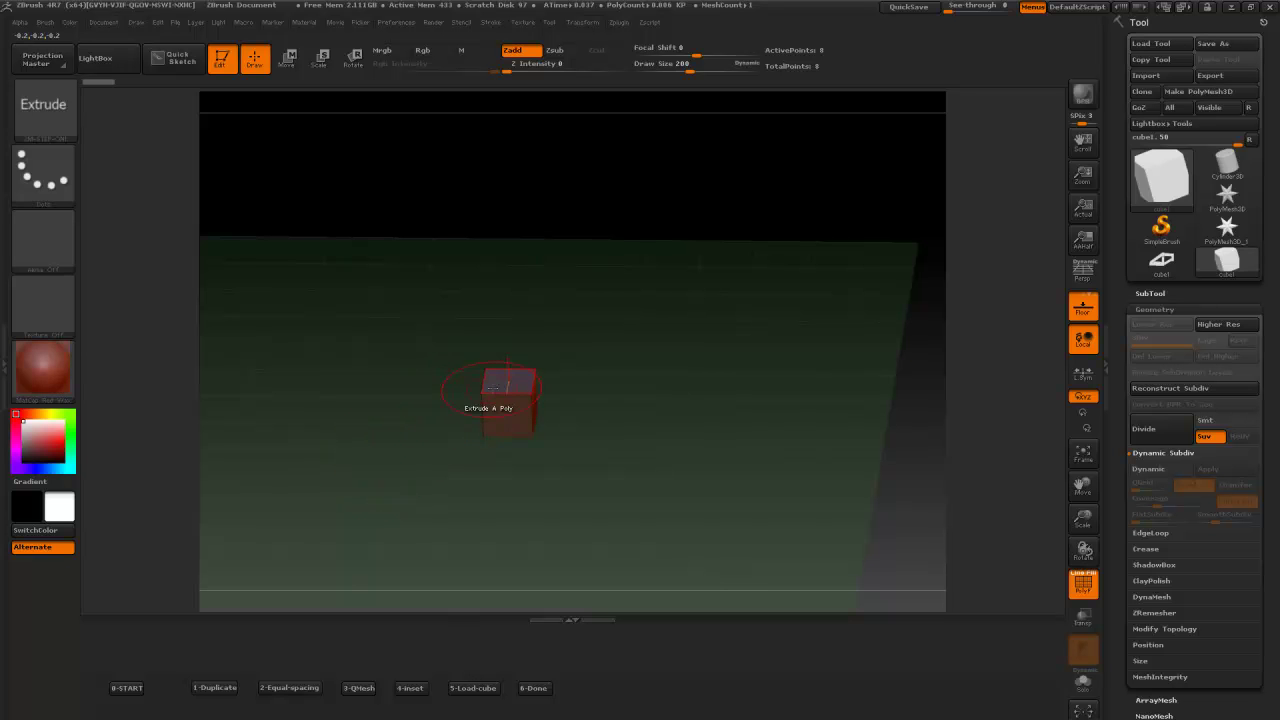
pyautogui.press('space')
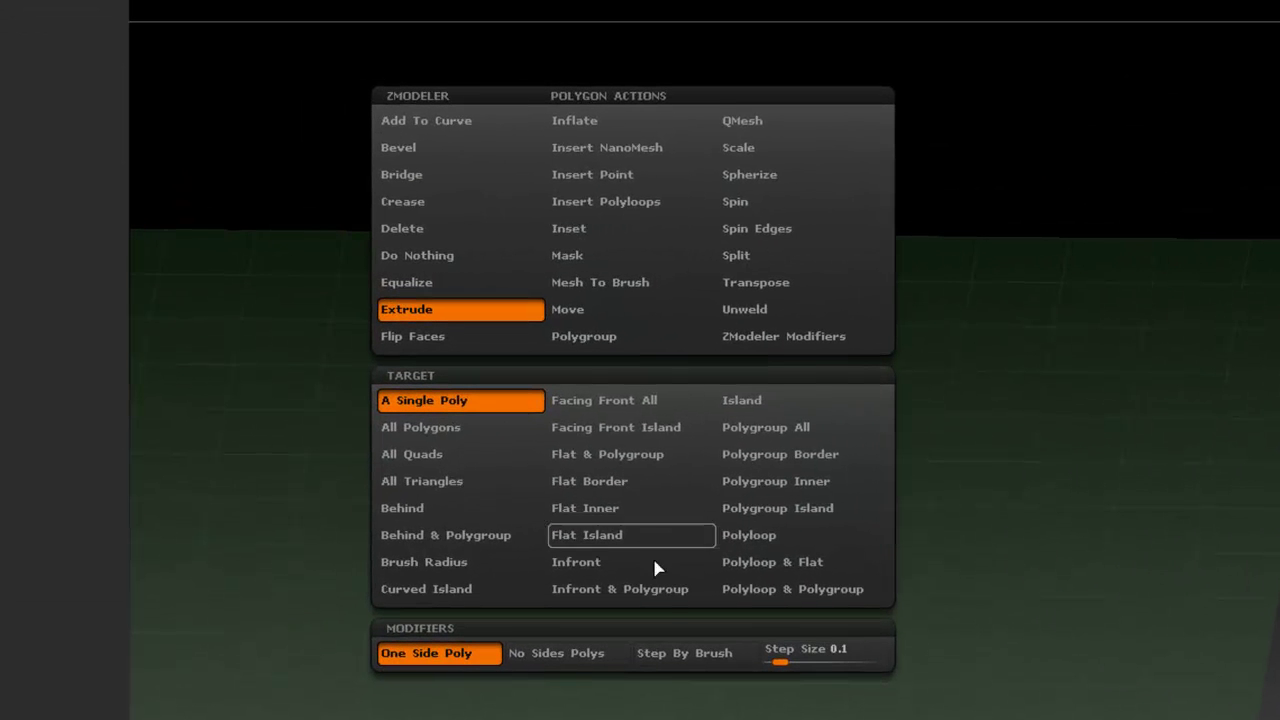
pyautogui.click(672, 653)
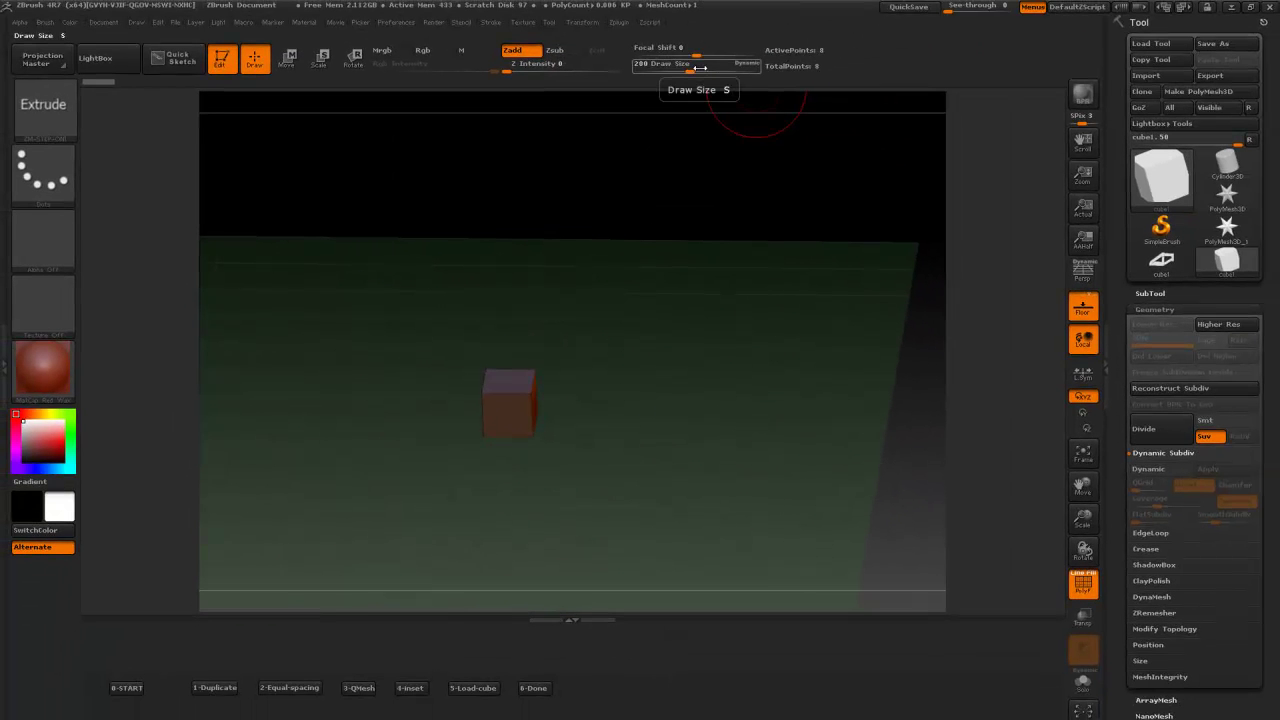
pyautogui.moveTo(585, 351); pyautogui.dragTo(589, 337)
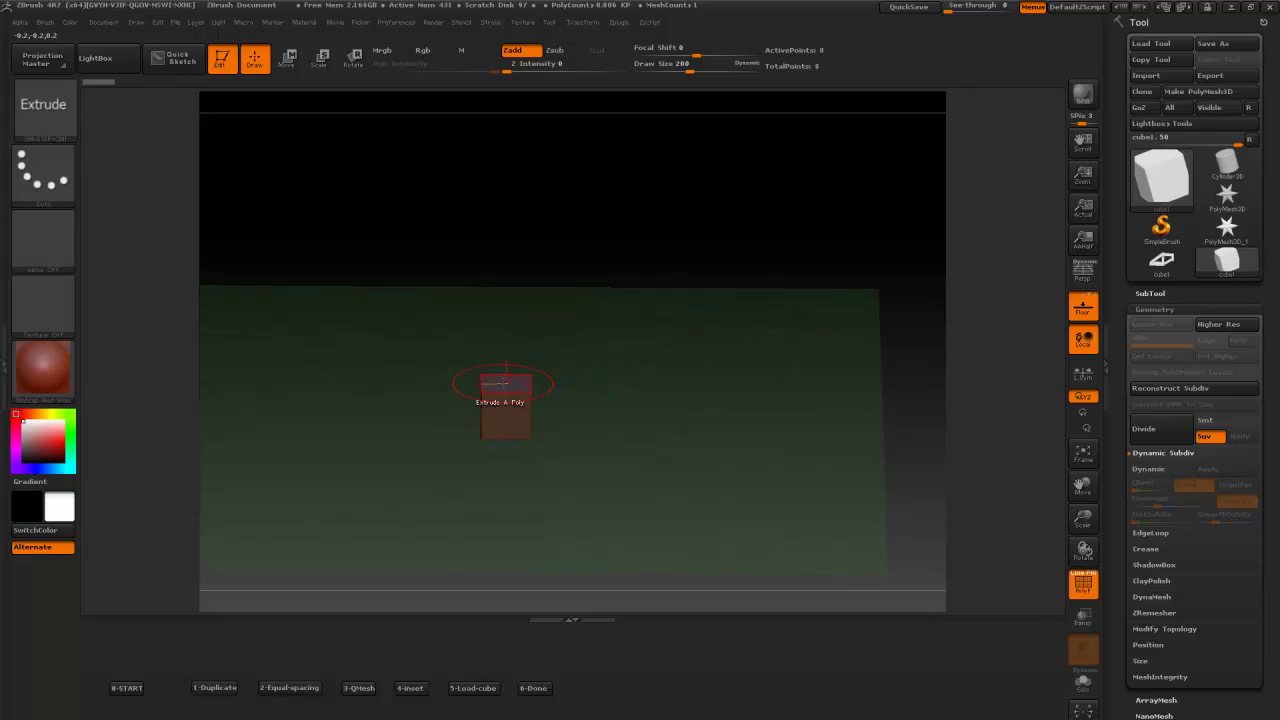
pyautogui.moveTo(508, 340); pyautogui.dragTo(527, 118)
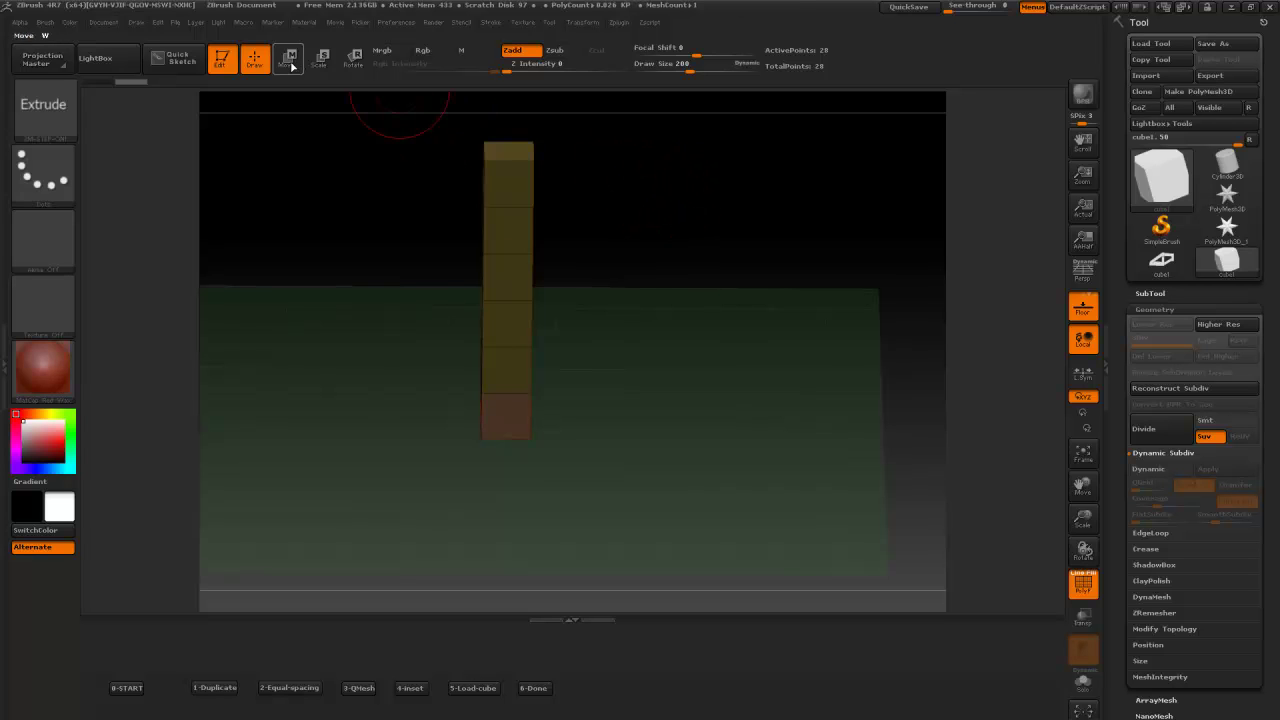
# Step: Compare the edge lengths of the base cube and the topmost block of the column using the Transpose line
pyautogui.click(289, 60)
pyautogui.click(482, 437)
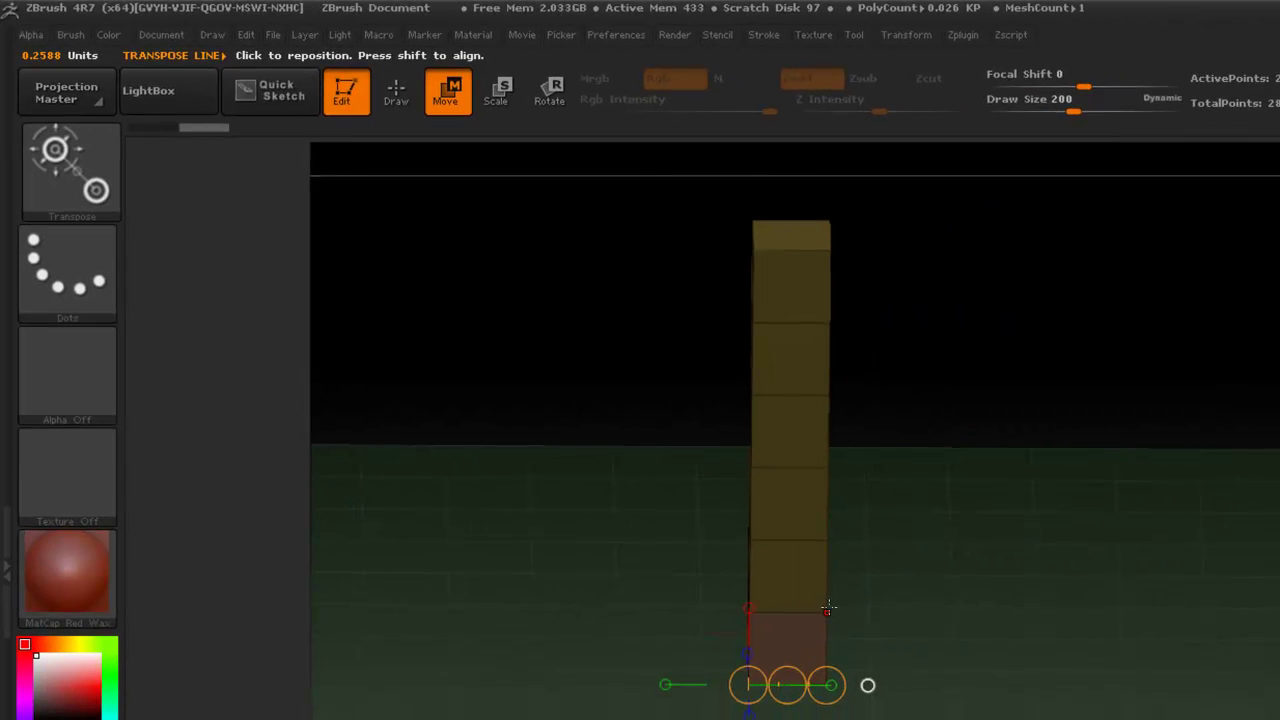
pyautogui.moveTo(828, 607); pyautogui.dragTo(826, 686)
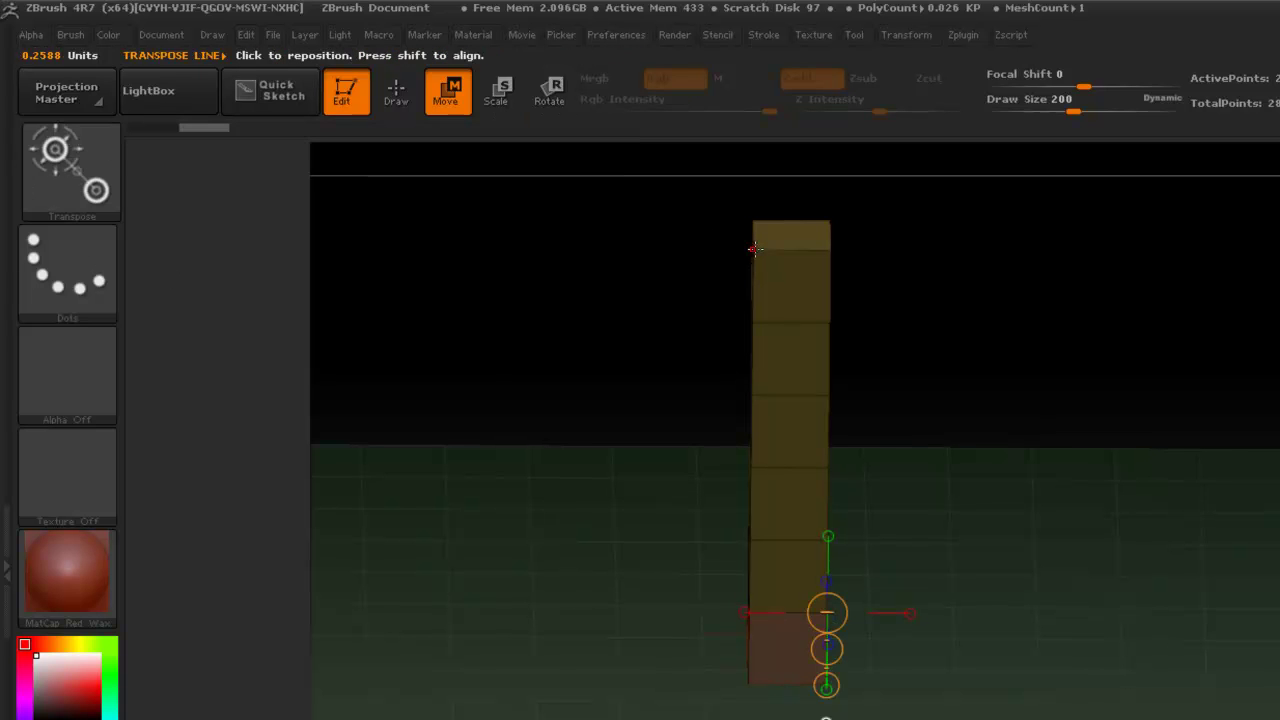
pyautogui.moveTo(754, 248); pyautogui.dragTo(752, 324)
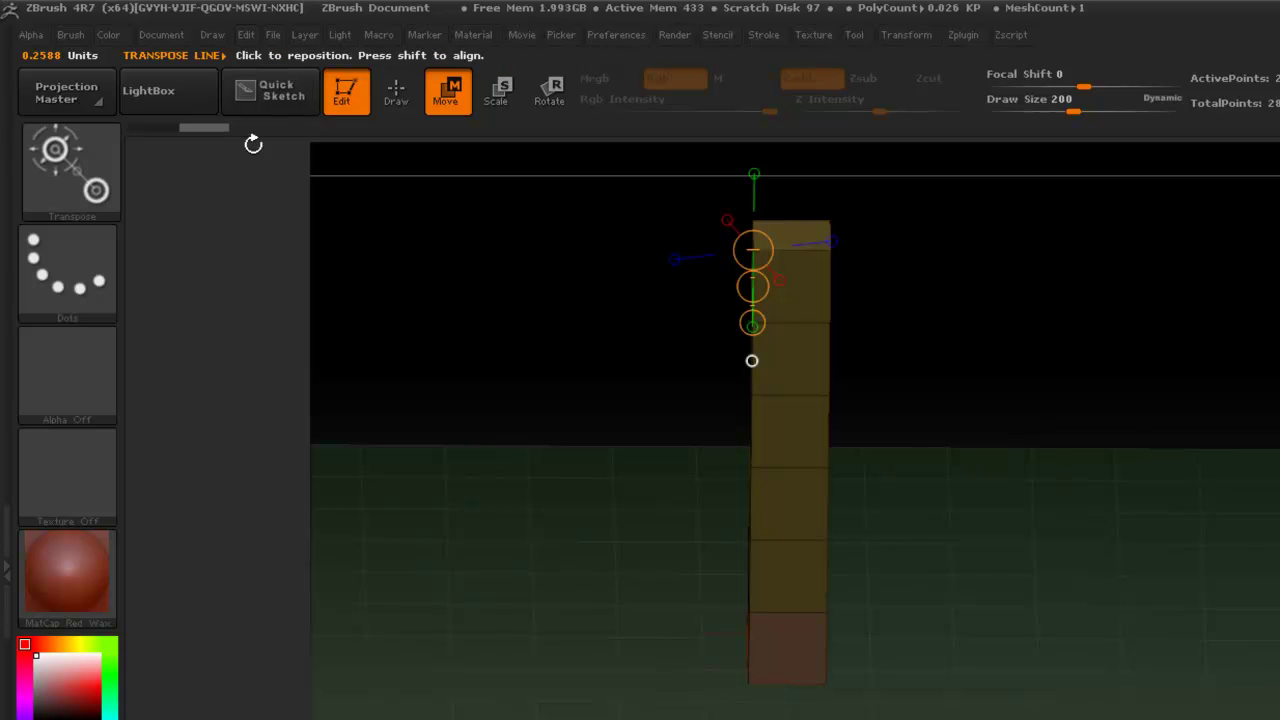
pyautogui.moveTo(834, 327); pyautogui.dragTo(756, 332)
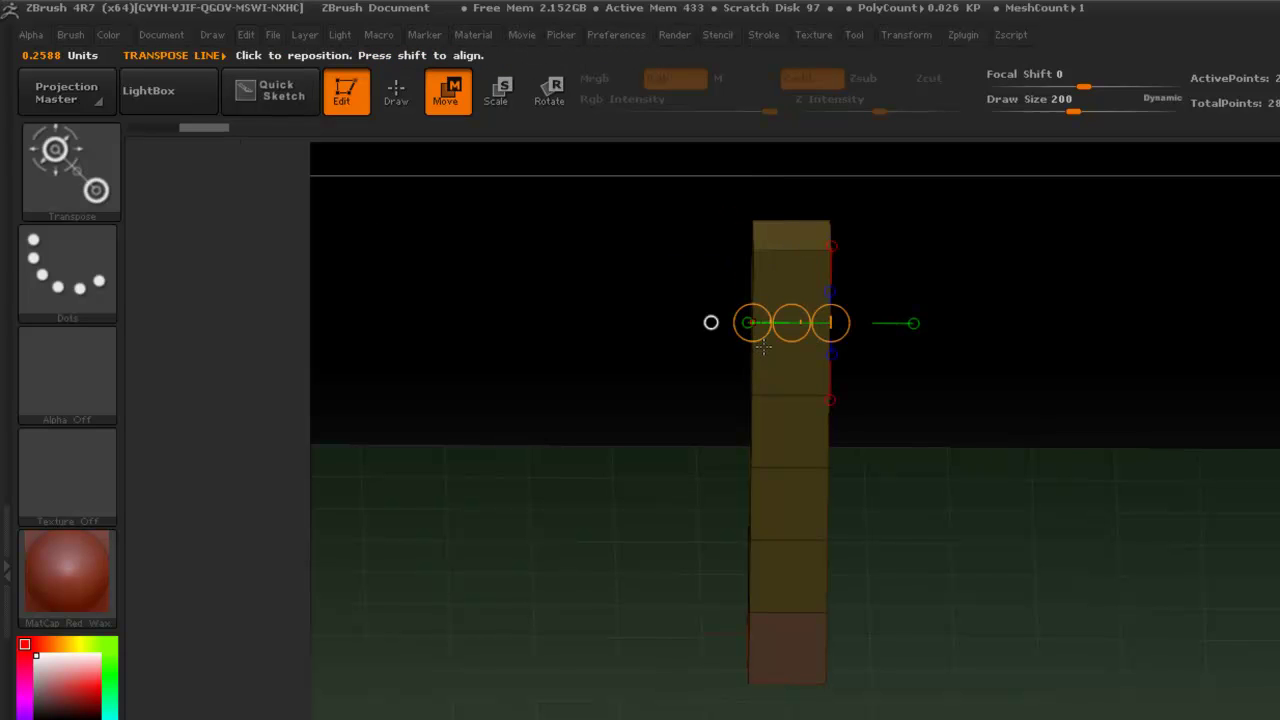
pyautogui.click(409, 102)
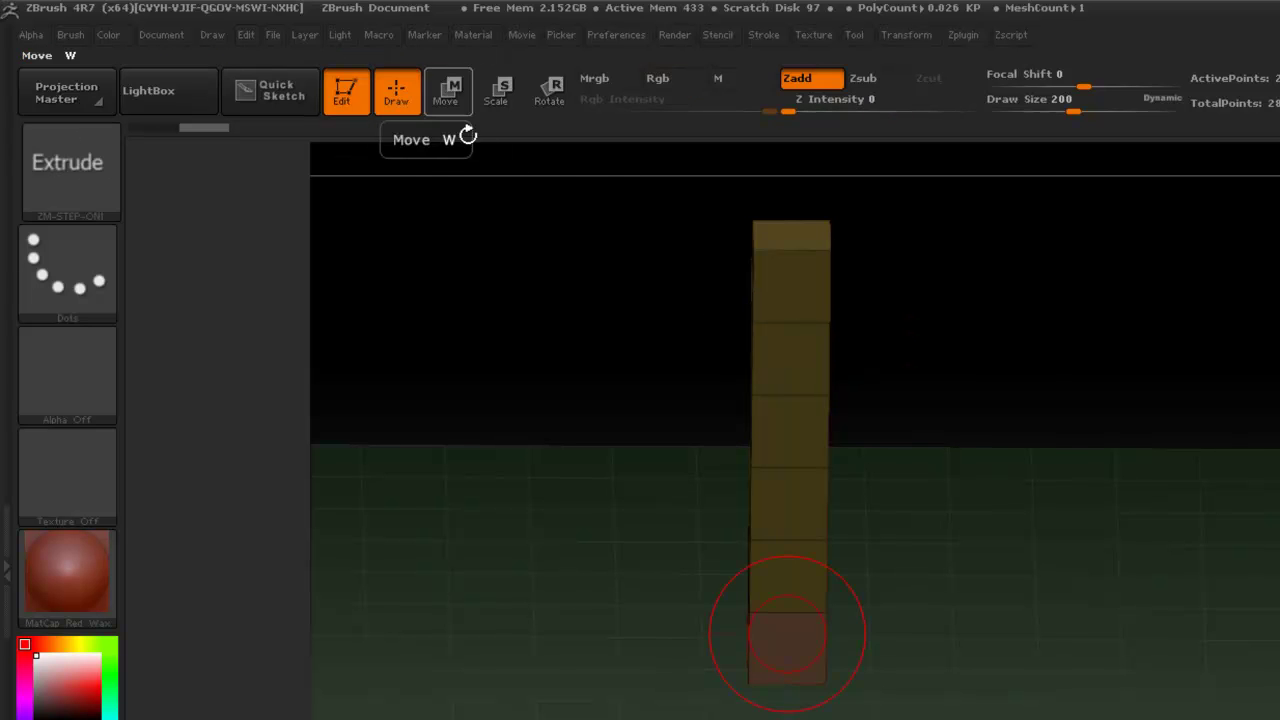
# Step: Extrude the column's top block sideways five blocks as the top tube and its end down two blocks as the head tube
pyautogui.moveTo(1052, 480); pyautogui.dragTo(1023, 480)
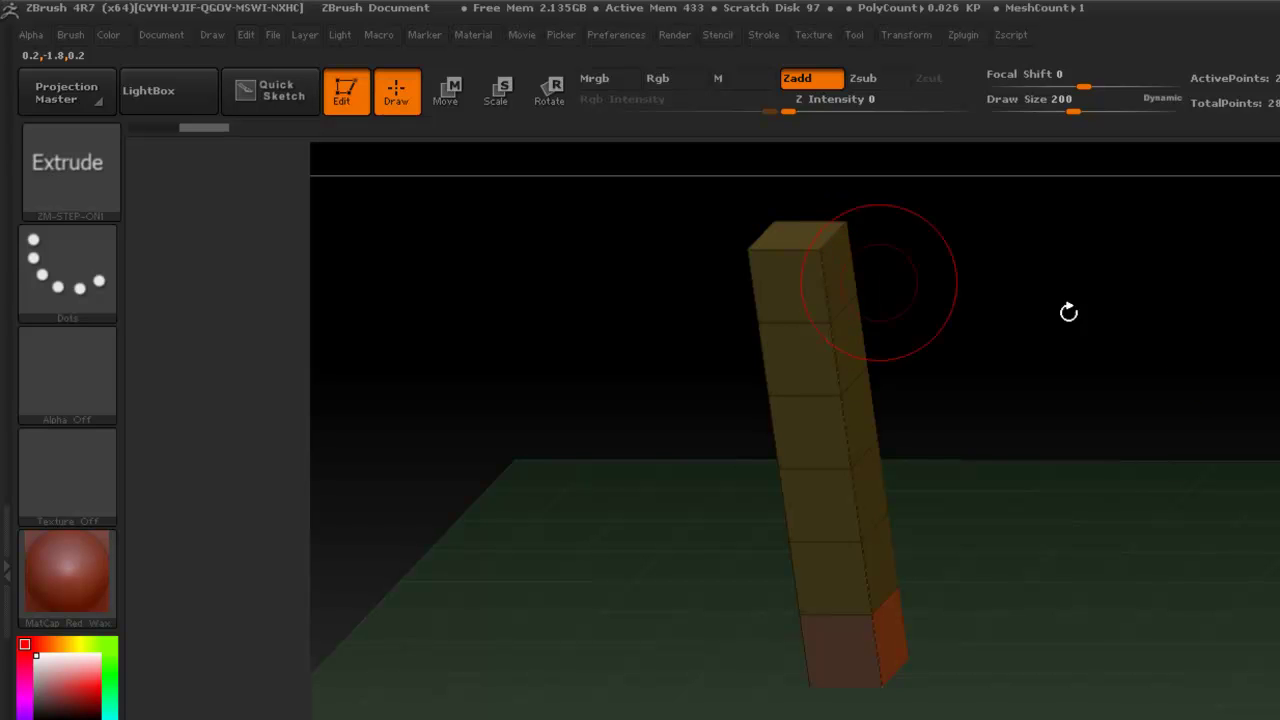
pyautogui.click(832, 279)
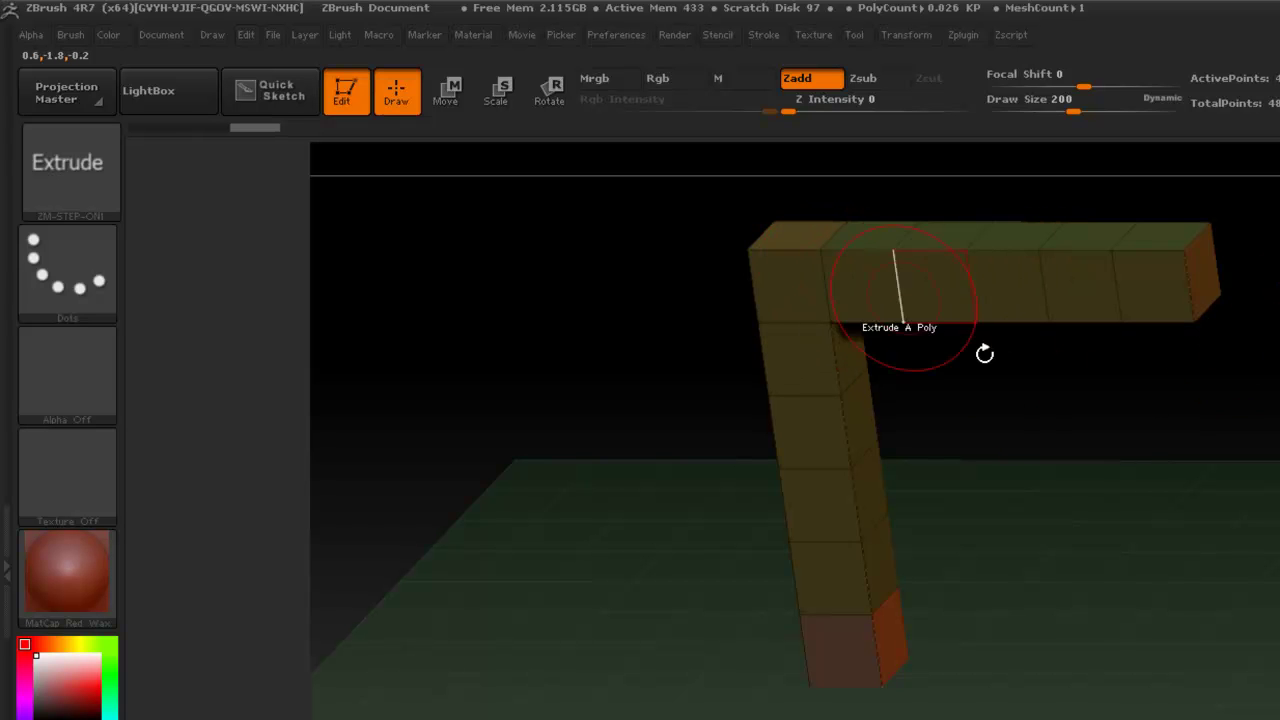
pyautogui.moveTo(1268, 452)
pyautogui.mouseDown()
pyautogui.moveTo(1222, 310)
pyautogui.moveTo(1237, 431)
pyautogui.moveTo(1255, 455)
pyautogui.moveTo(1252, 705)
pyautogui.moveTo(1240, 718)
pyautogui.mouseUp()
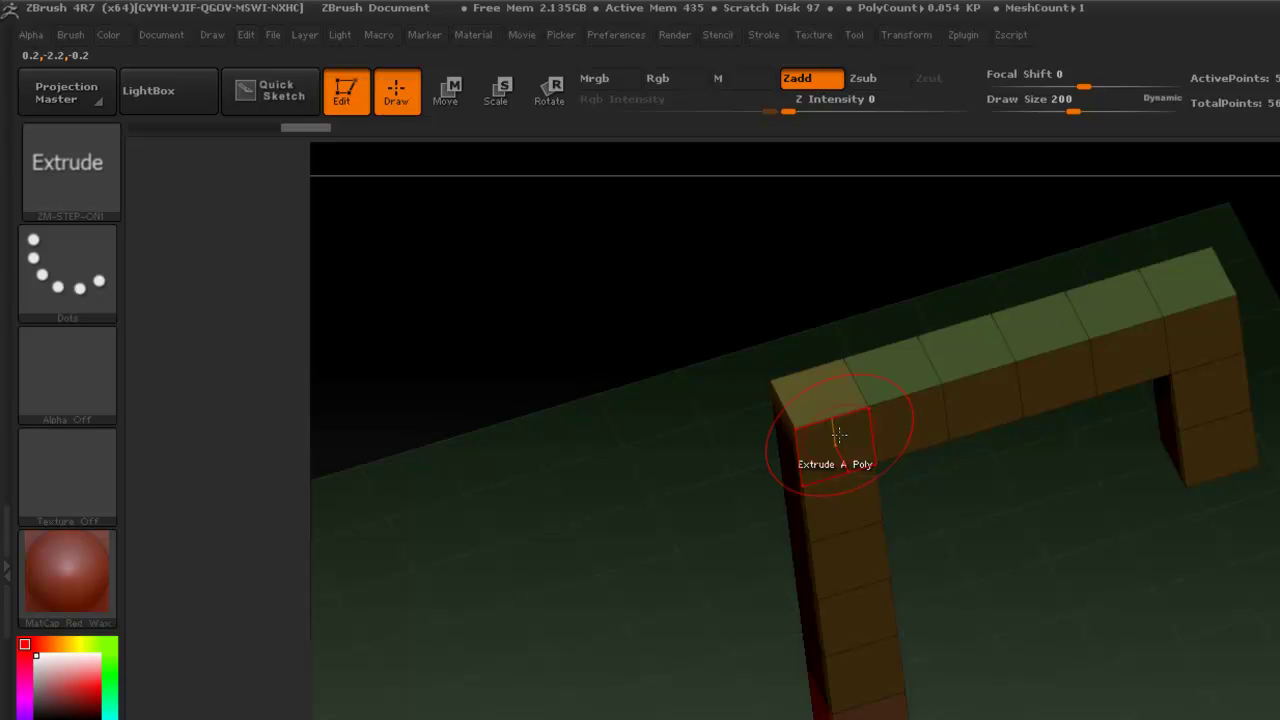
# Step: Extrude one block outward on both sides of the column's top block and of its base block
pyautogui.moveTo(838, 435); pyautogui.dragTo(886, 510)
pyautogui.moveTo(1048, 534); pyautogui.dragTo(1106, 512)
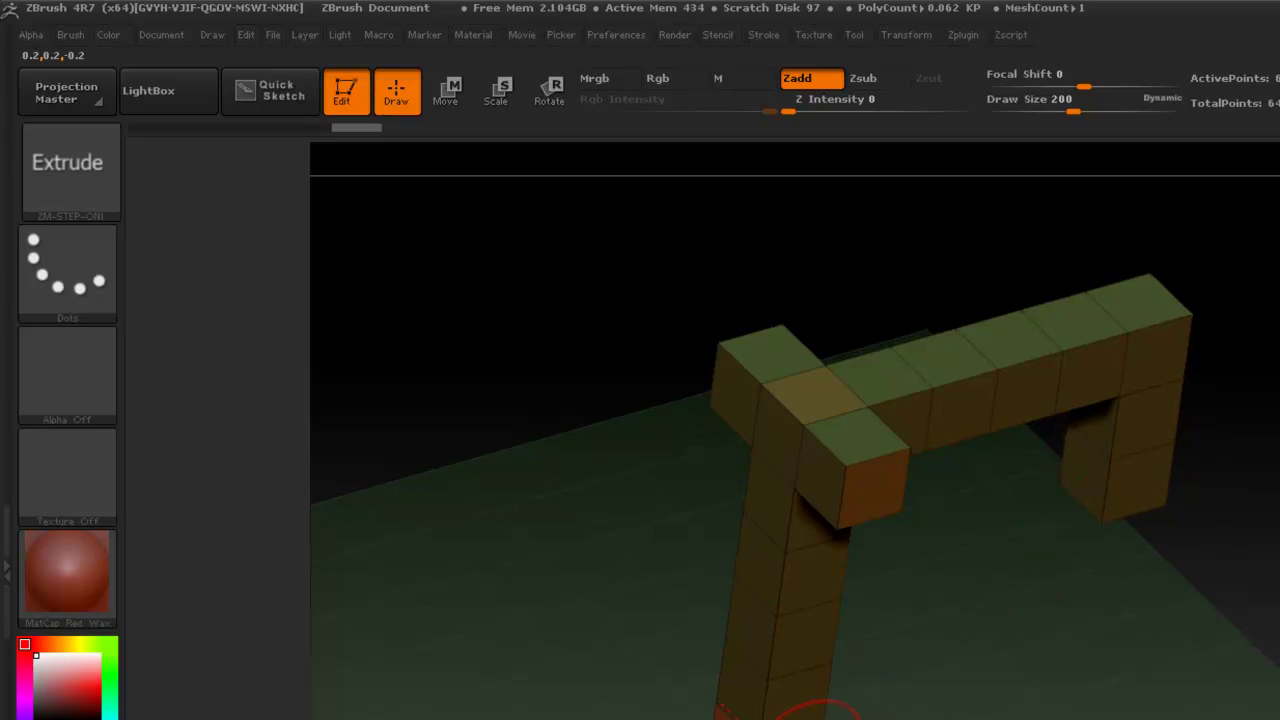
pyautogui.click(815, 718)
# Step: Extrude the two side blocks at the column's base rearward six blocks each to form parallel rear bars
pyautogui.keyDown('alt'); pyautogui.moveTo(1075, 709); pyautogui.dragTo(1191, 466); pyautogui.keyUp('alt')
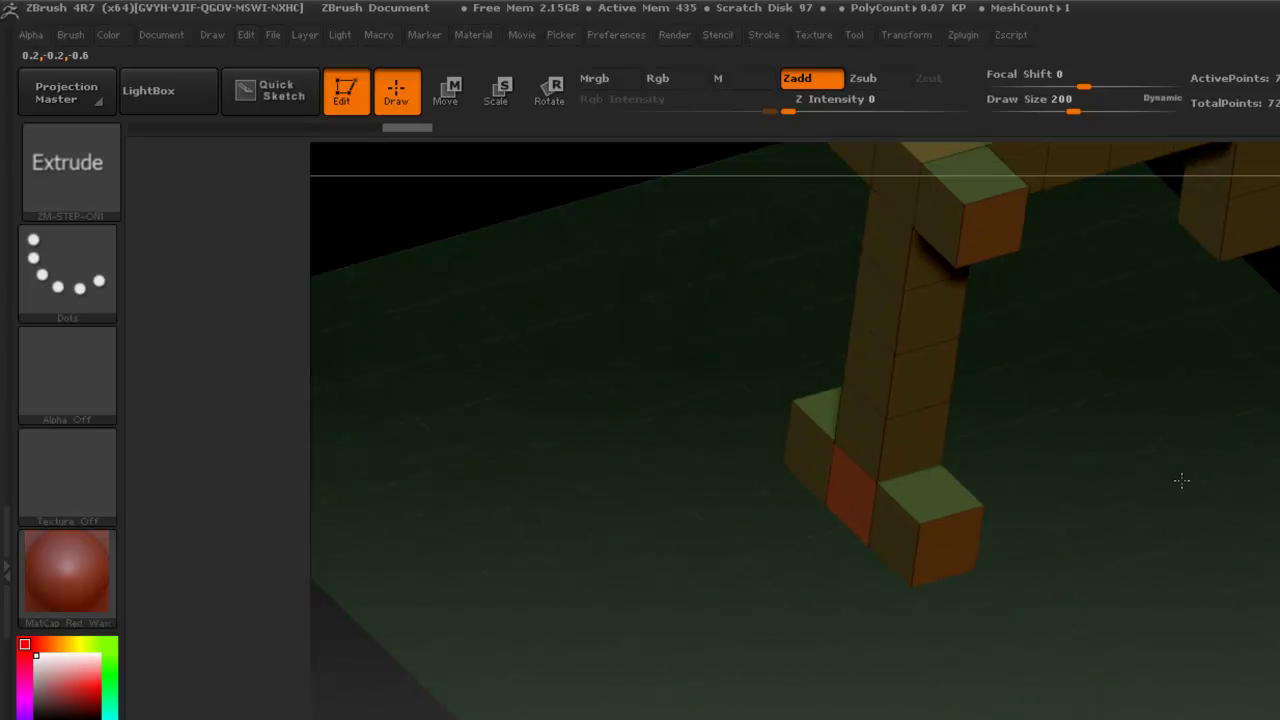
pyautogui.moveTo(905, 525); pyautogui.dragTo(395, 719)
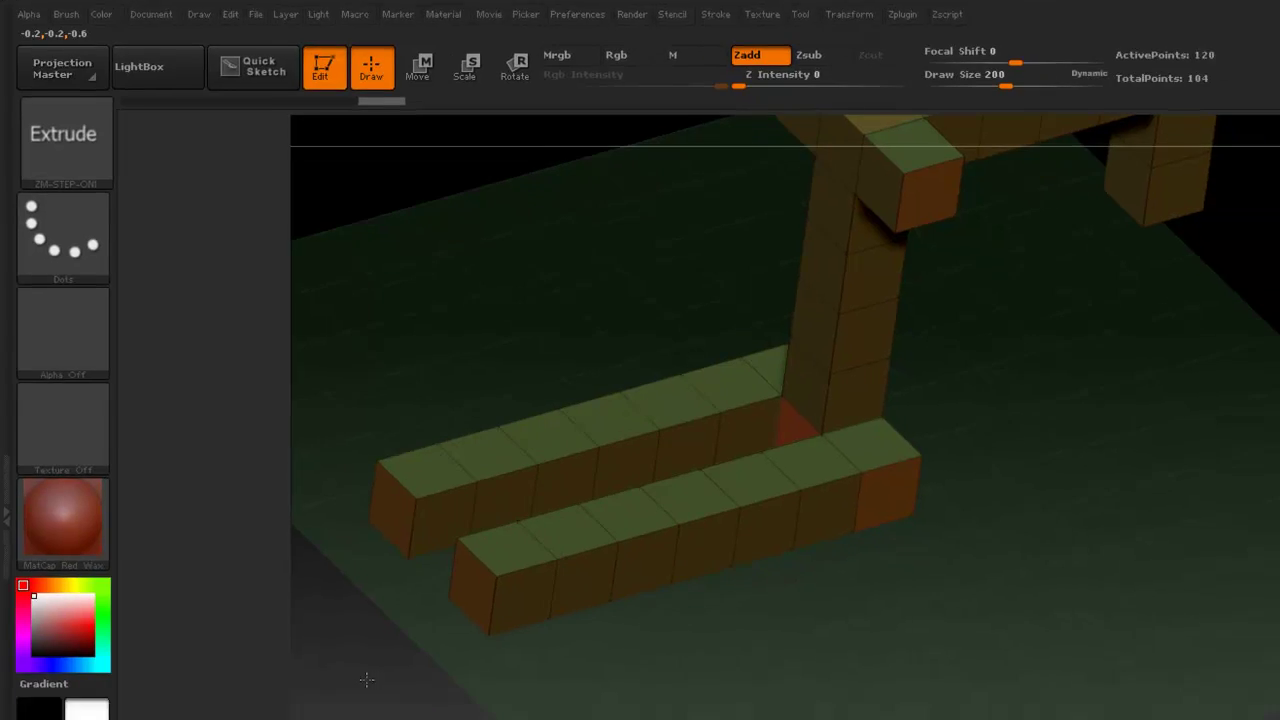
pyautogui.keyDown('alt'); pyautogui.moveTo(854, 365); pyautogui.dragTo(715, 451); pyautogui.keyUp('alt')
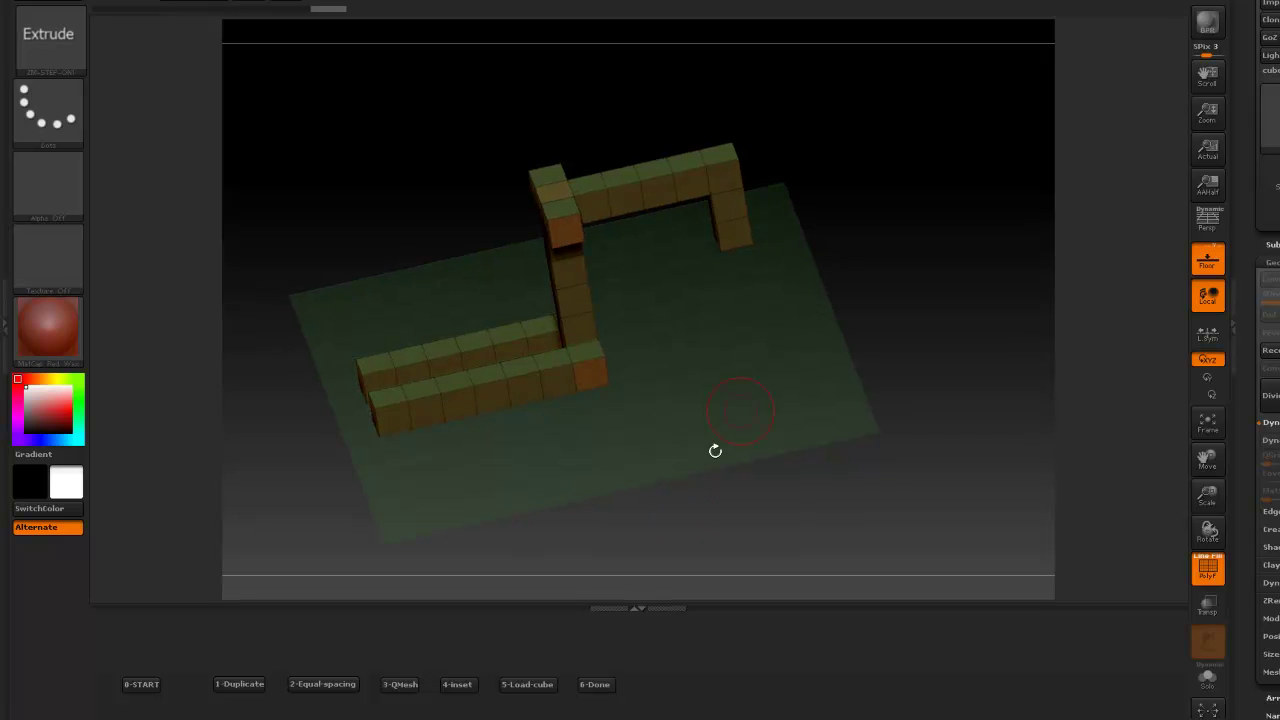
# Step: Run the 6-Done macro and bridge the front diagonal tube from head tube to base and the two rear diagonal stays
pyautogui.click(604, 688)
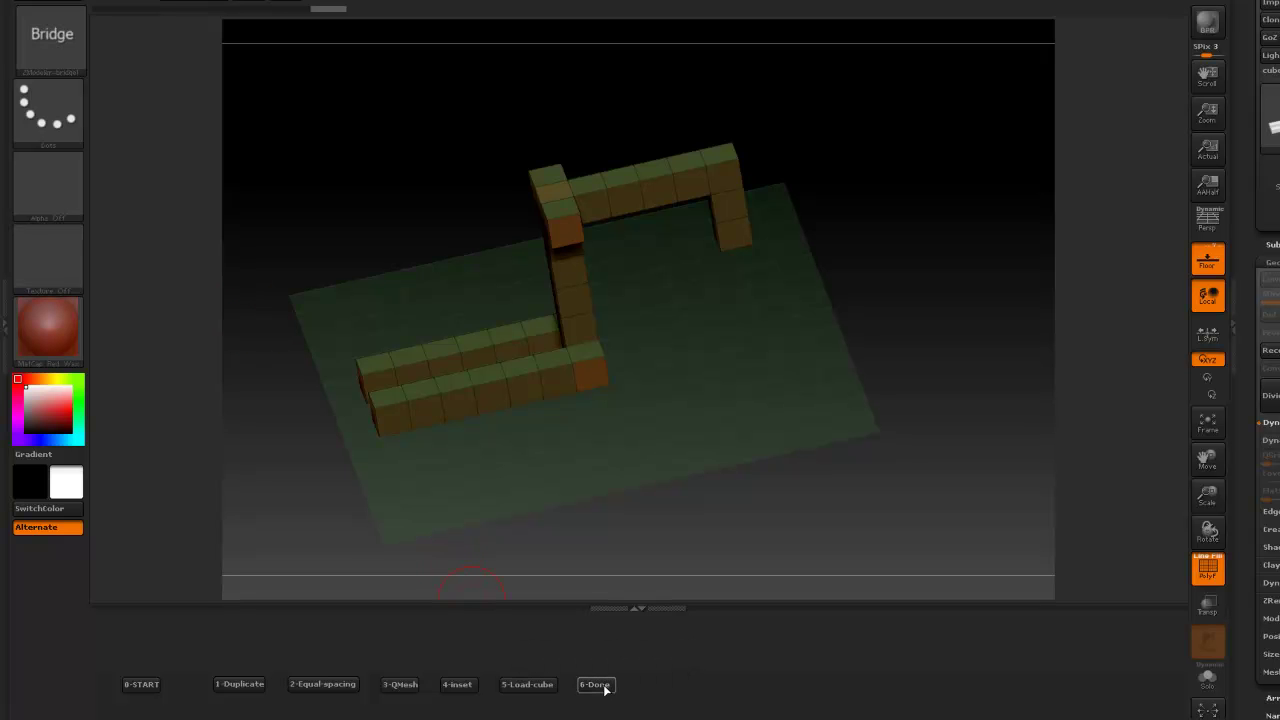
pyautogui.moveTo(774, 431); pyautogui.dragTo(643, 380)
pyautogui.click(638, 346)
pyautogui.moveTo(803, 277); pyautogui.dragTo(880, 251)
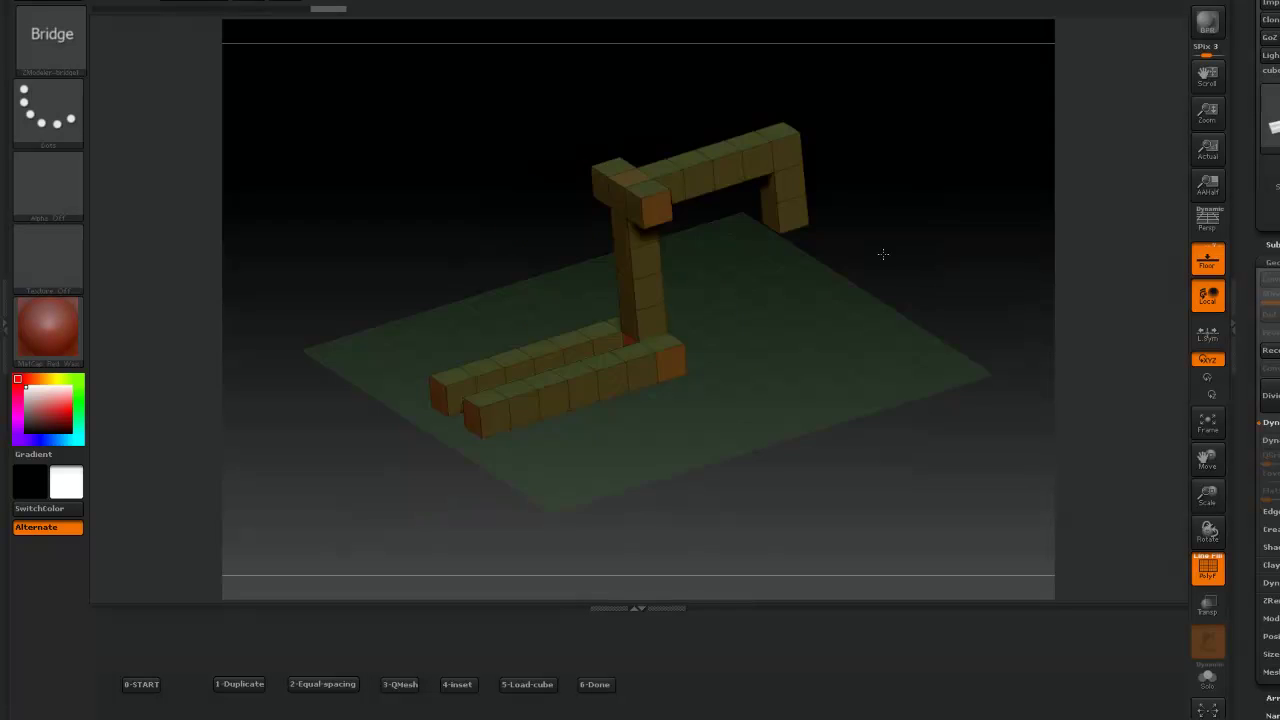
pyautogui.click(763, 221)
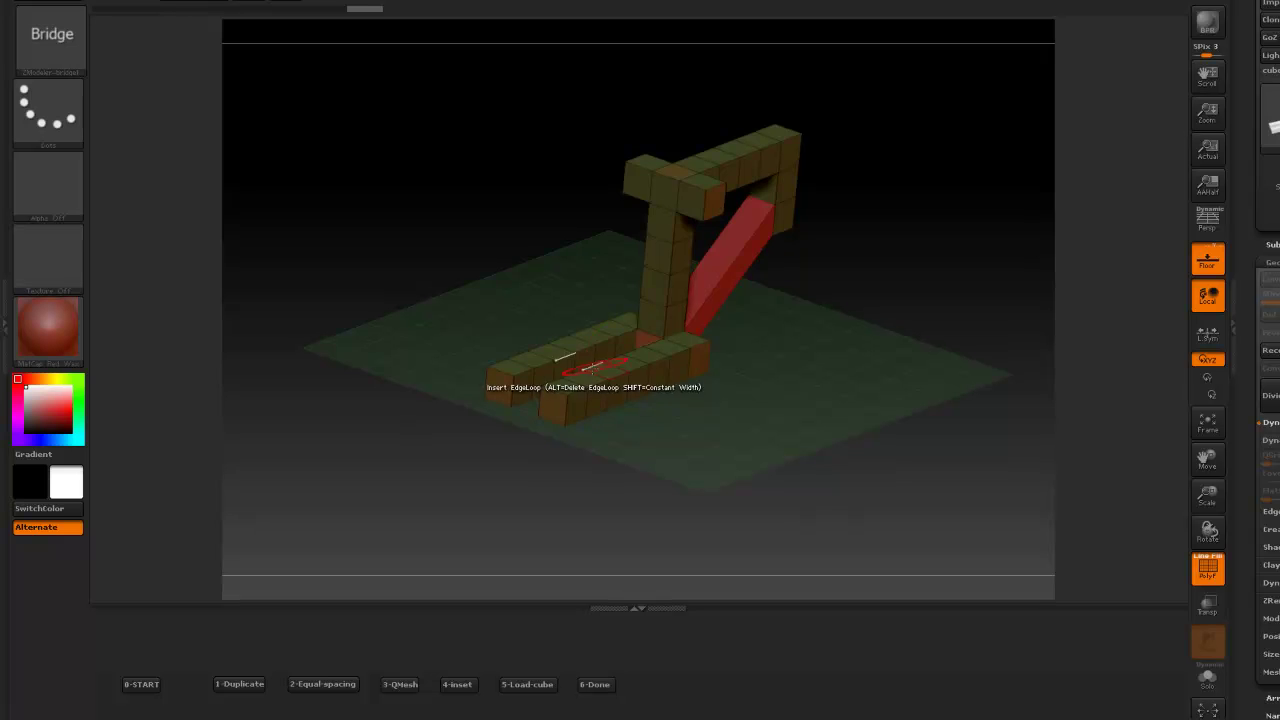
pyautogui.click(572, 376)
pyautogui.click(690, 197)
pyautogui.moveTo(854, 386); pyautogui.dragTo(763, 451)
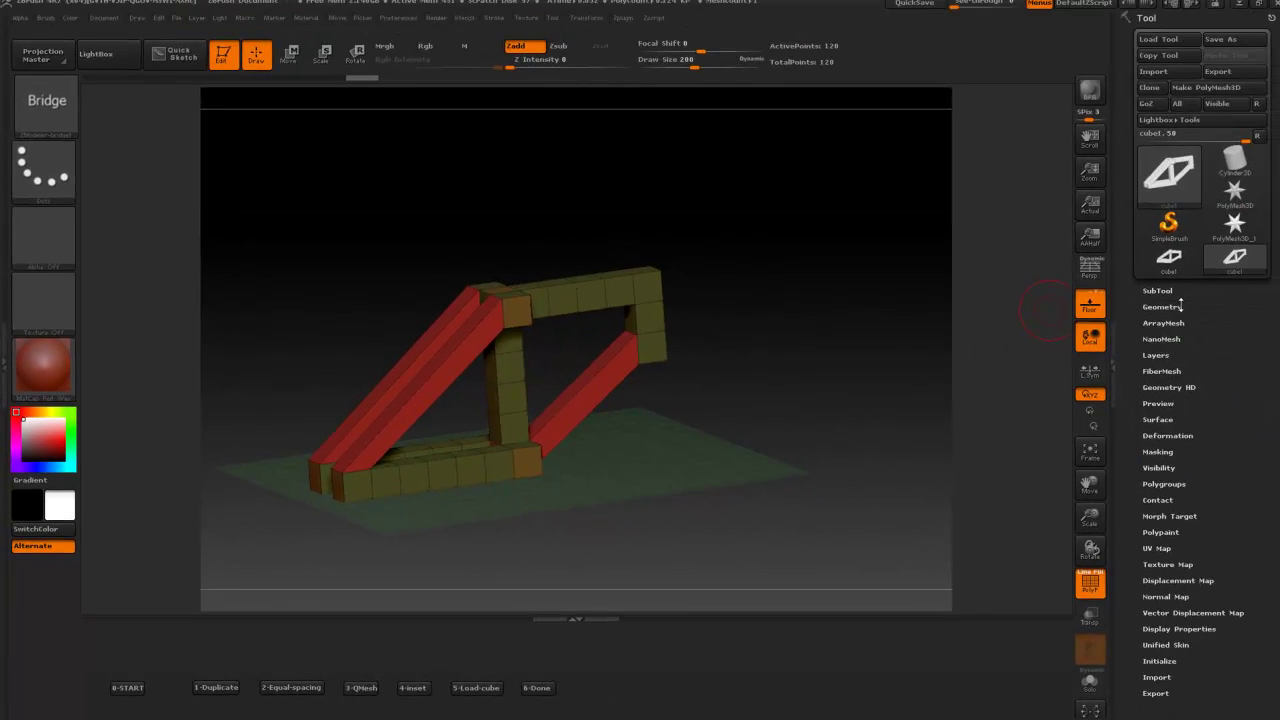
# Step: Merge the whole frame into a single polygroup with GroupVisible
pyautogui.click(1150, 486)
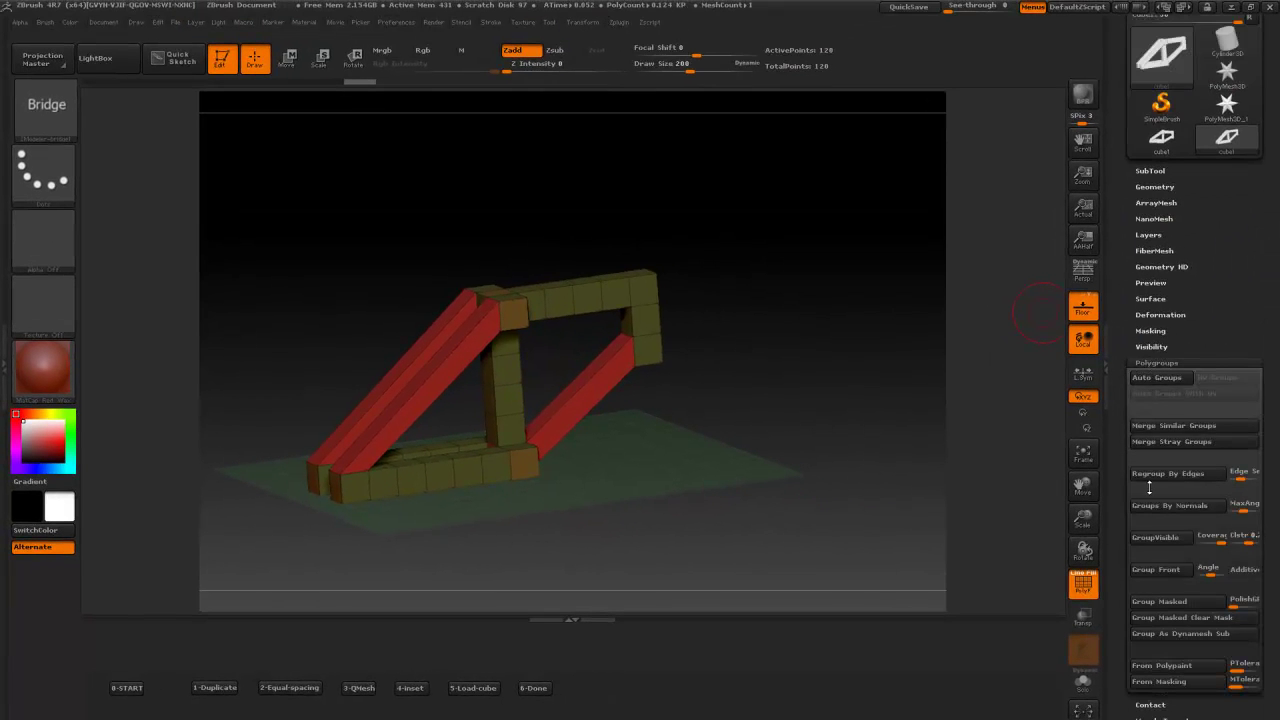
pyautogui.click(1158, 536)
pyautogui.moveTo(943, 449); pyautogui.dragTo(815, 409)
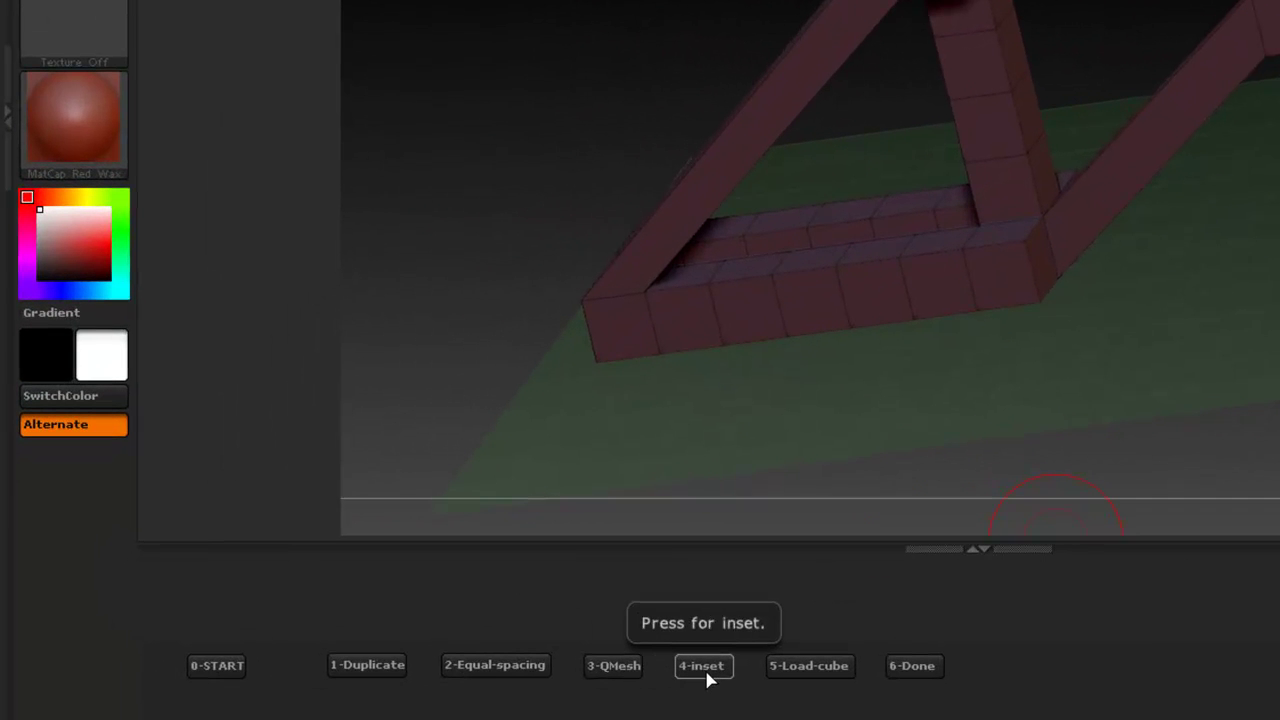
# Step: Run the 4-inset macro and inset the side faces of the bottom bracket and both rear bar ends
pyautogui.click(705, 668)
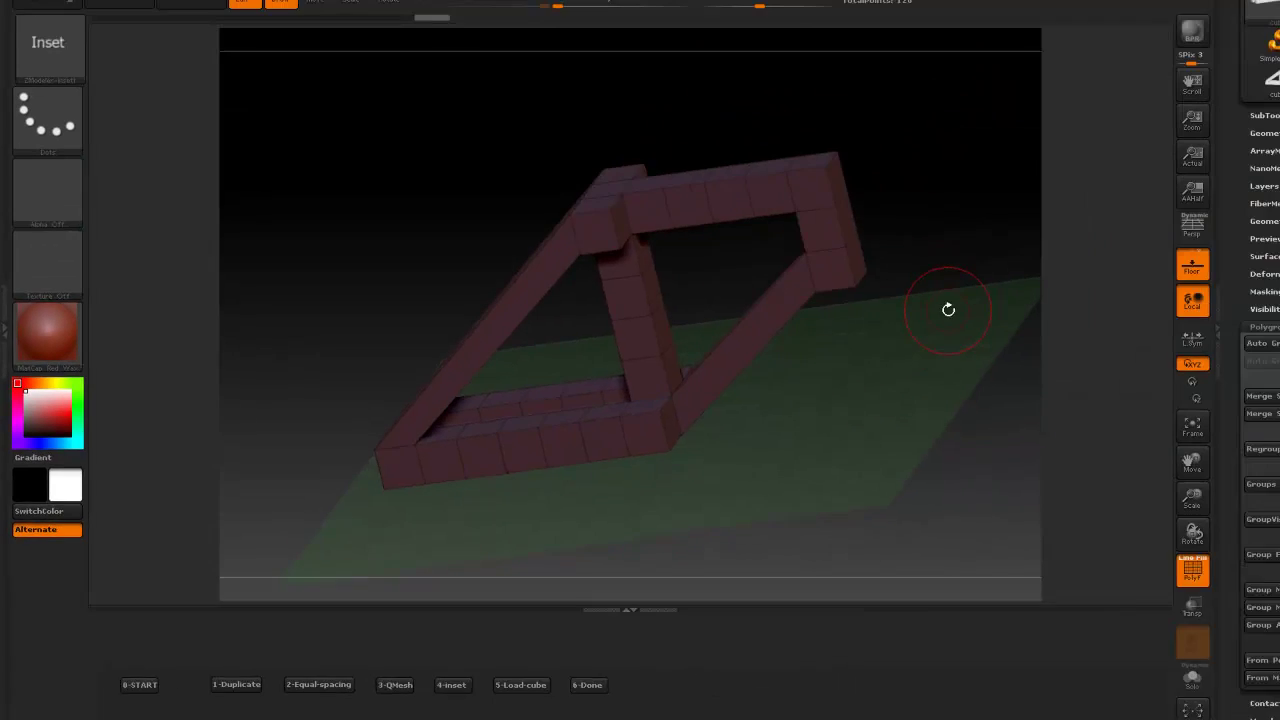
pyautogui.moveTo(863, 349); pyautogui.dragTo(882, 328)
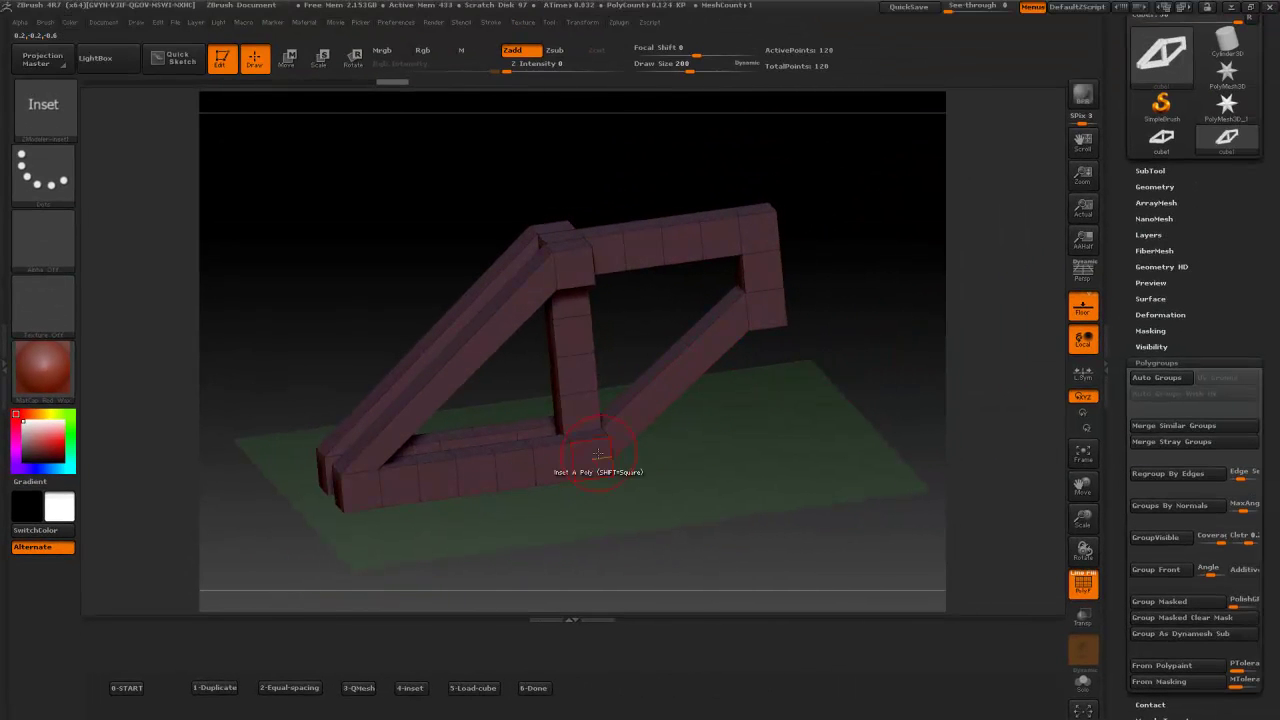
pyautogui.moveTo(597, 471); pyautogui.dragTo(685, 471)
pyautogui.moveTo(350, 491); pyautogui.dragTo(630, 555)
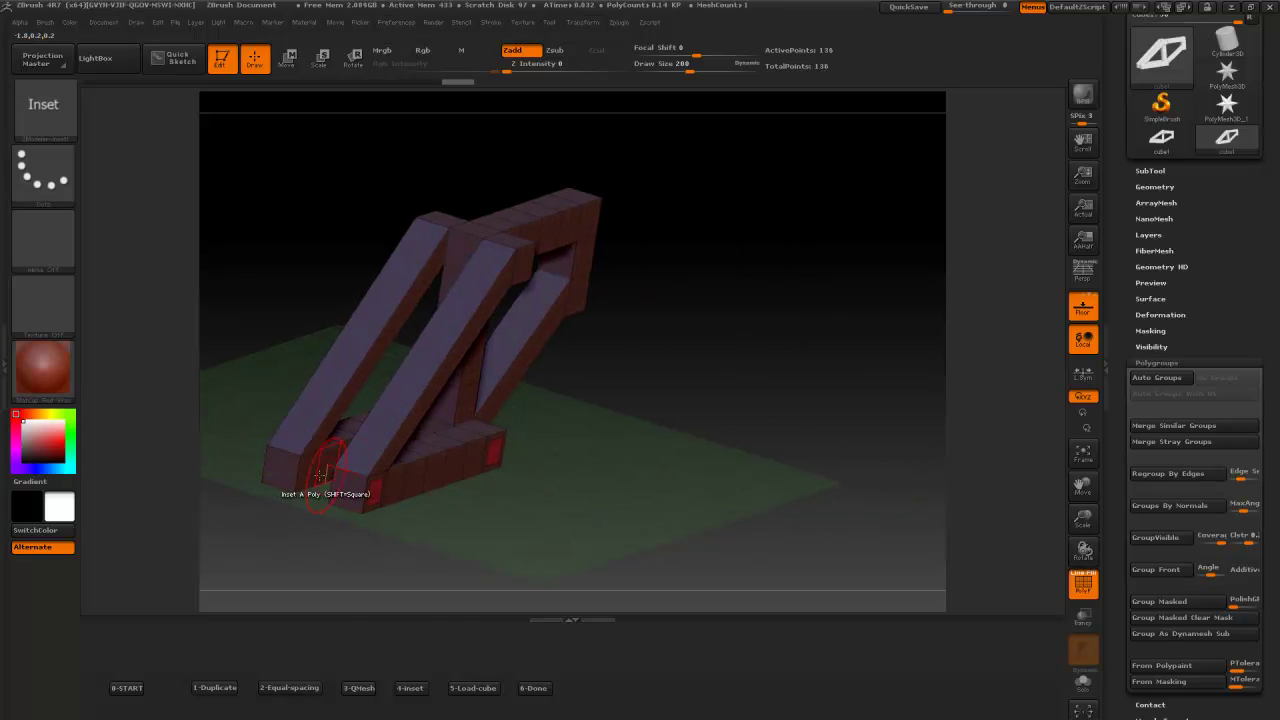
pyautogui.moveTo(308, 475); pyautogui.dragTo(335, 478)
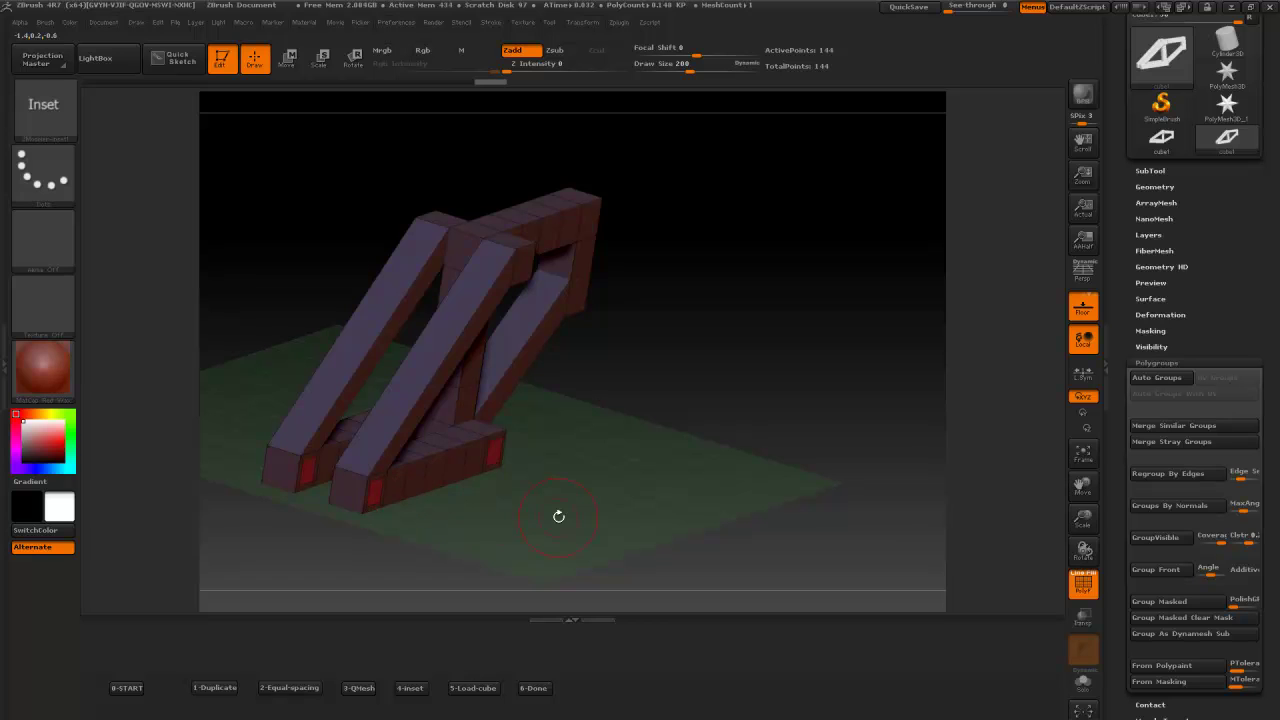
# Step: Run the 3-QMesh macro and push the inset face through the bottom bracket to cut a square hole
pyautogui.click(359, 688)
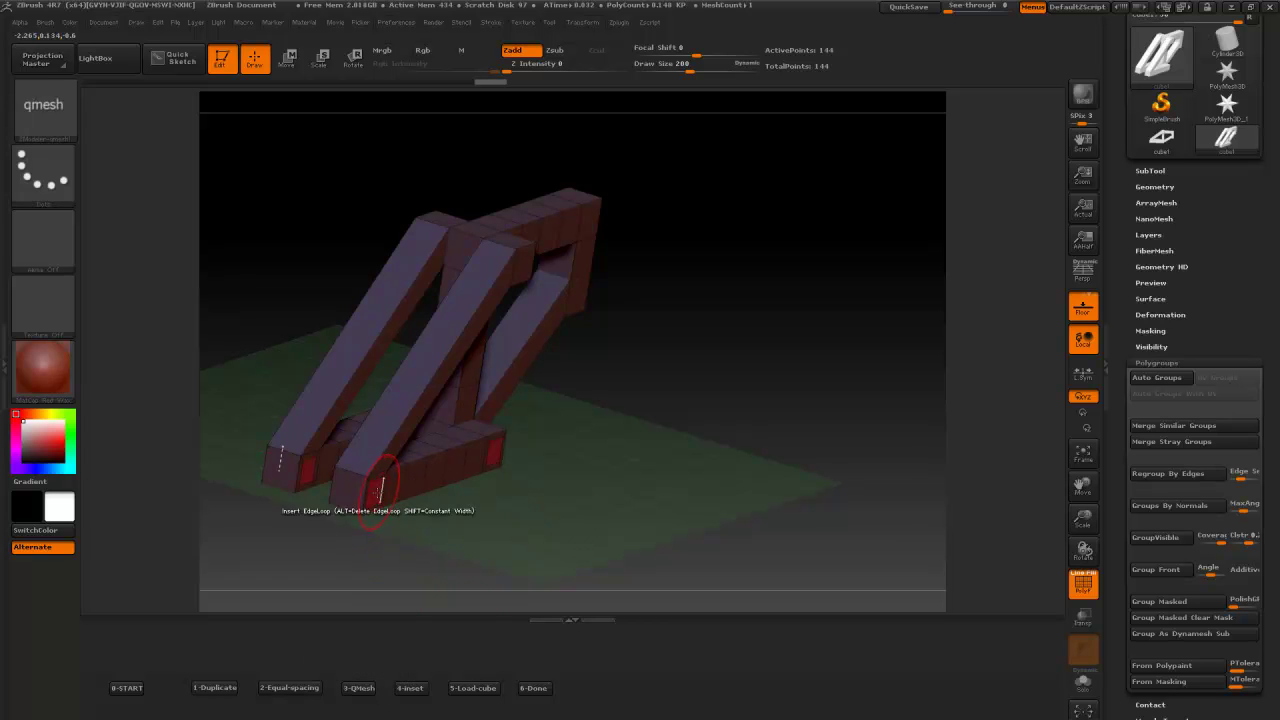
pyautogui.moveTo(563, 472); pyautogui.dragTo(570, 445)
pyautogui.moveTo(722, 401); pyautogui.dragTo(769, 490)
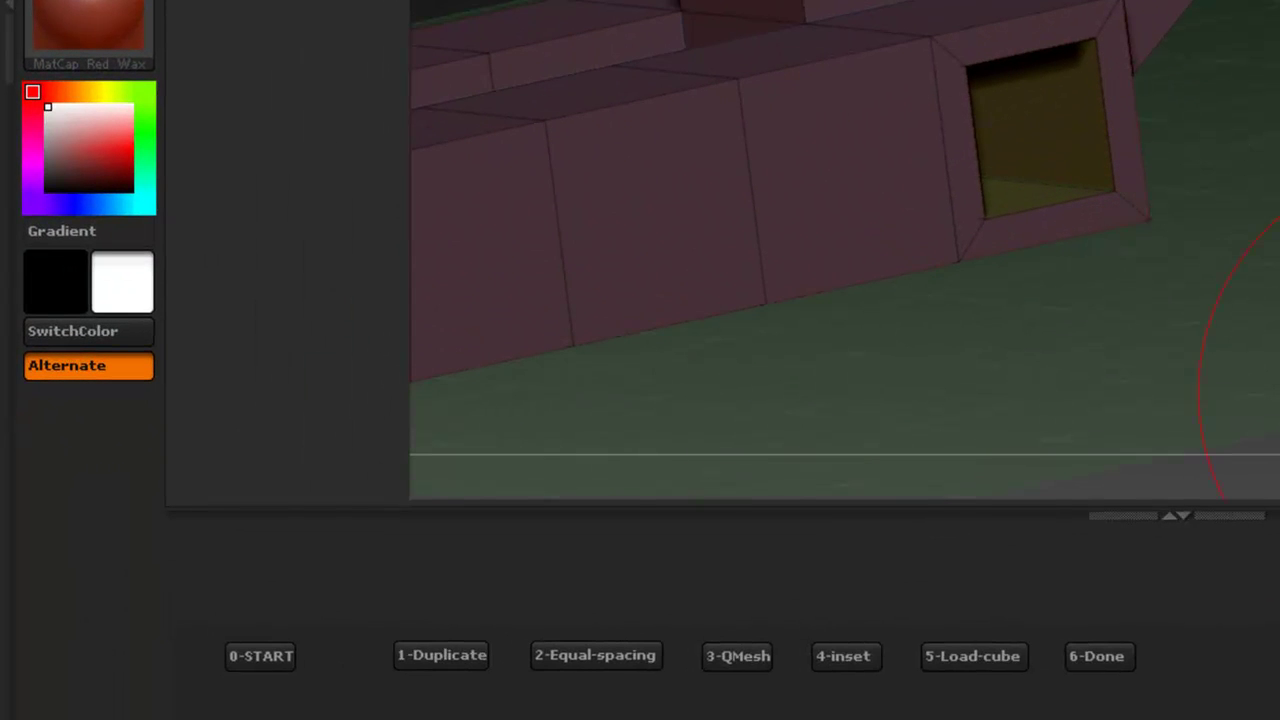
# Step: Run the 2-Equal-spacing macro and configure the polygon Extrude with the One Side Poly modifier and the Polyloop target
pyautogui.click(644, 657)
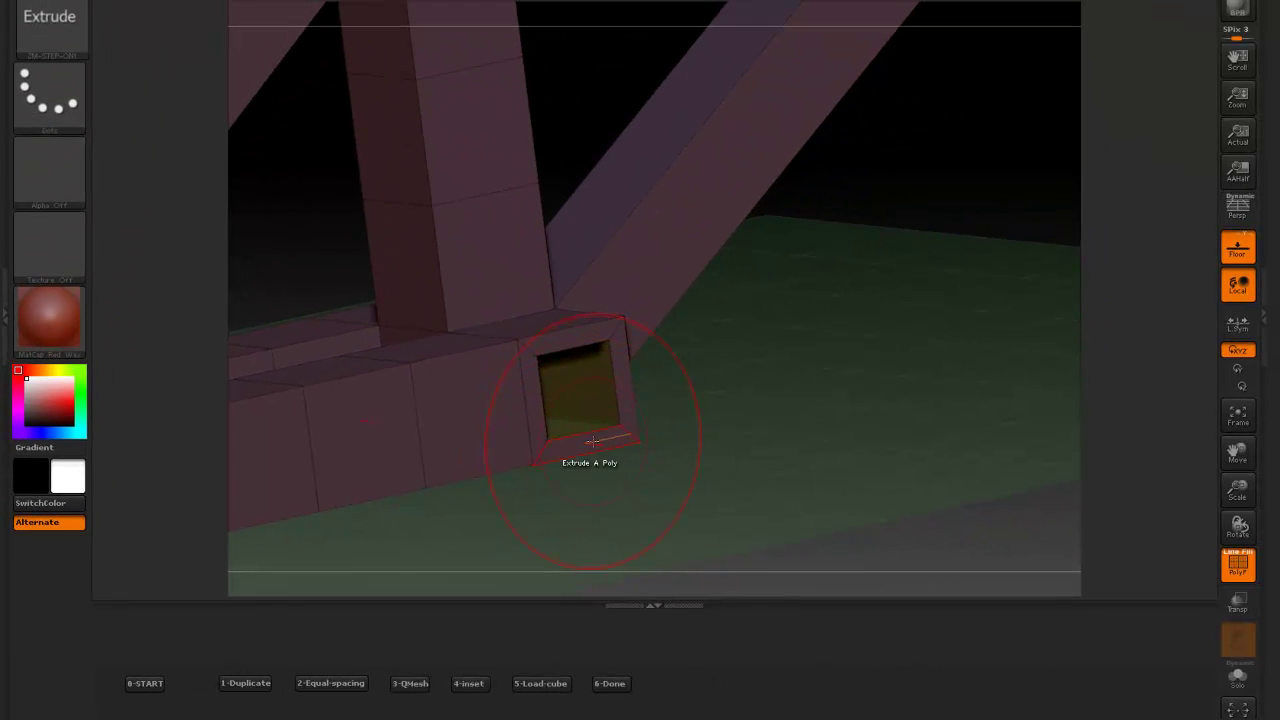
pyautogui.press('space')
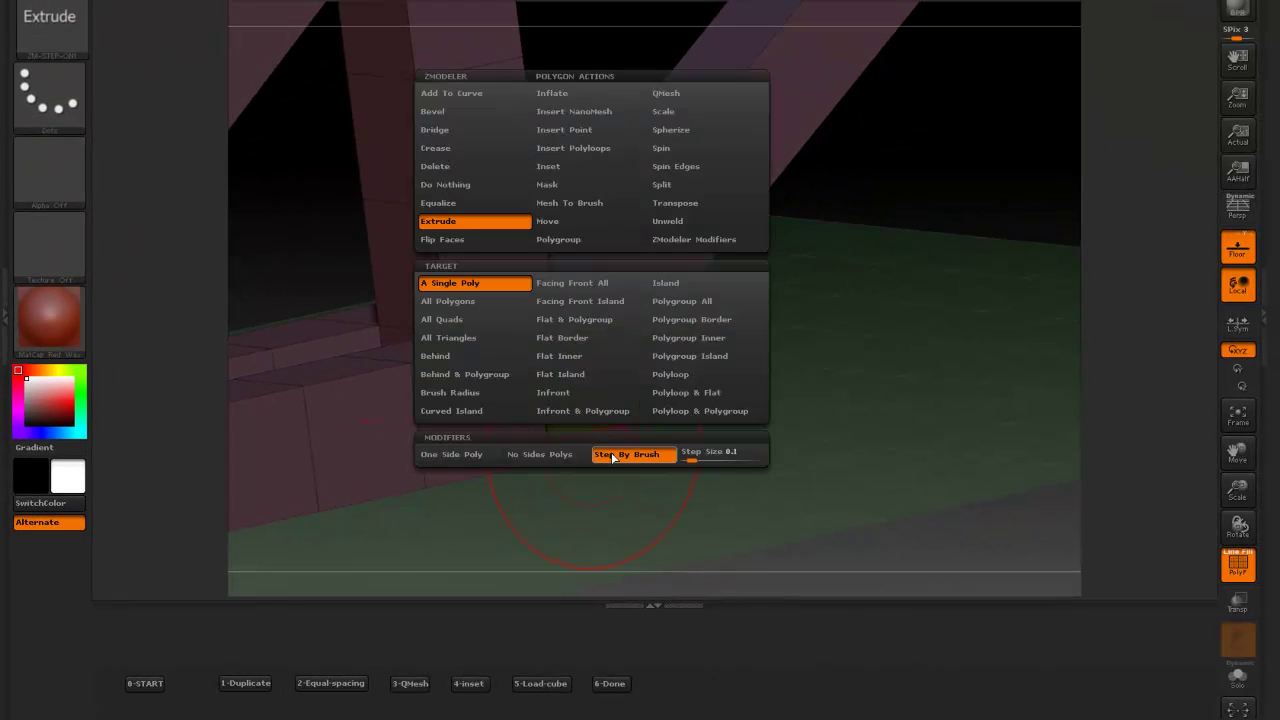
pyautogui.click(453, 456)
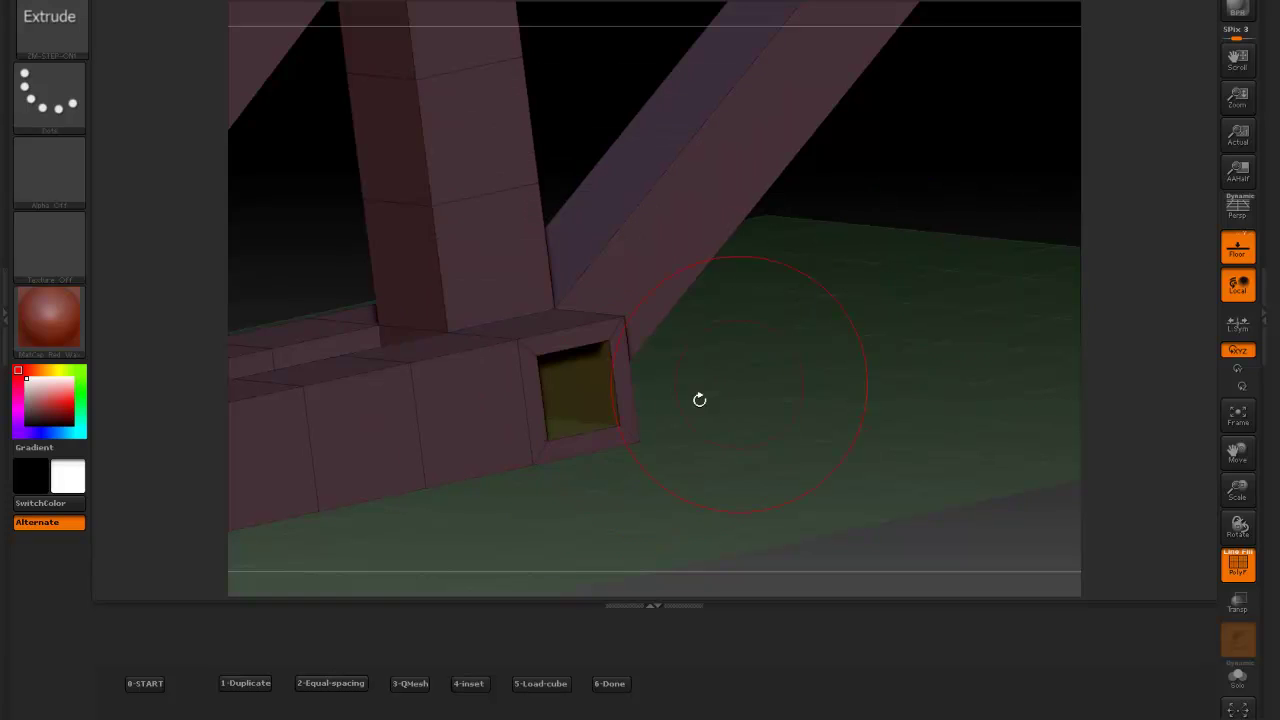
pyautogui.press('space')
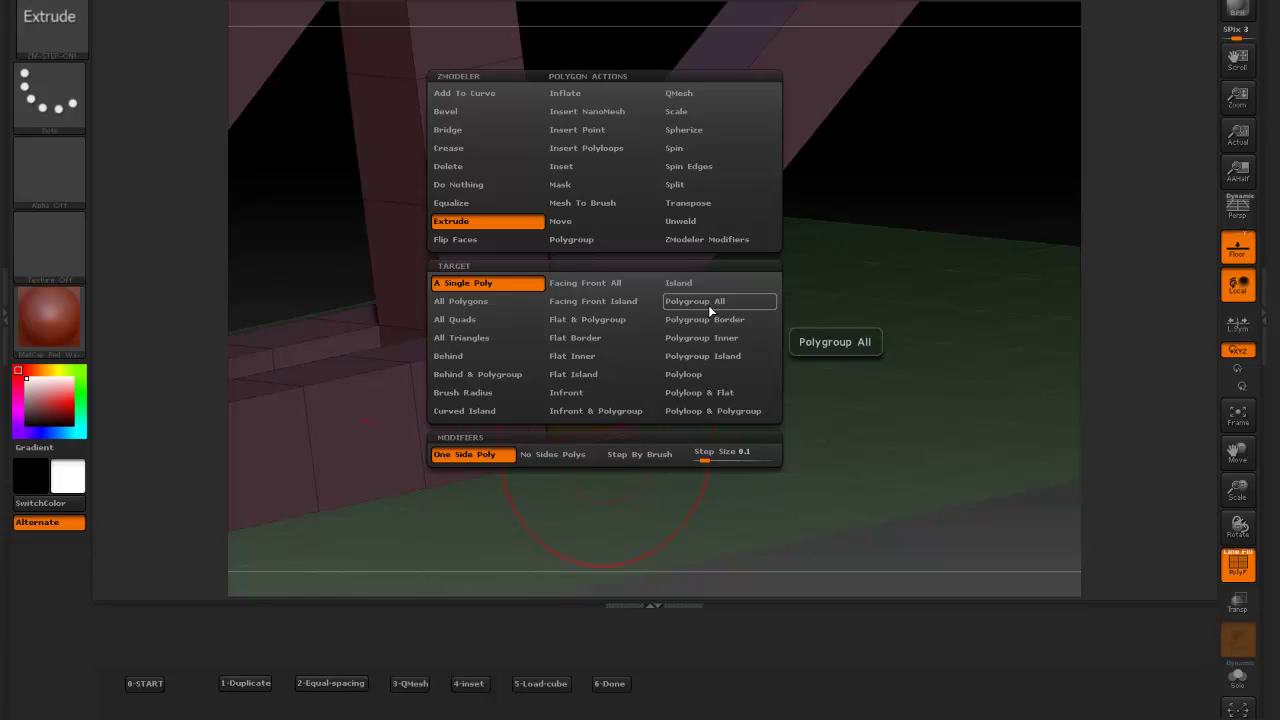
pyautogui.click(692, 376)
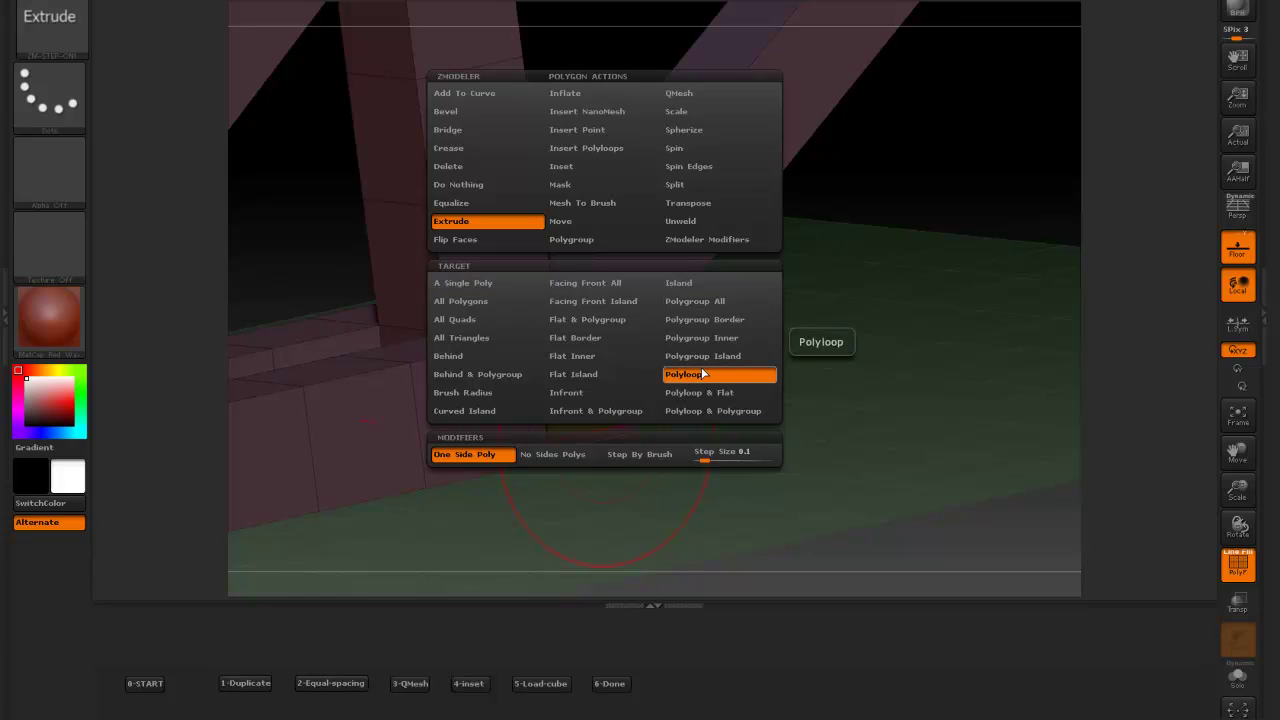
# Step: Extrude the face ring around the bottom bracket hole sideways, and extrude its outer loop outward into a square flange
pyautogui.moveTo(608, 440); pyautogui.dragTo(665, 452)
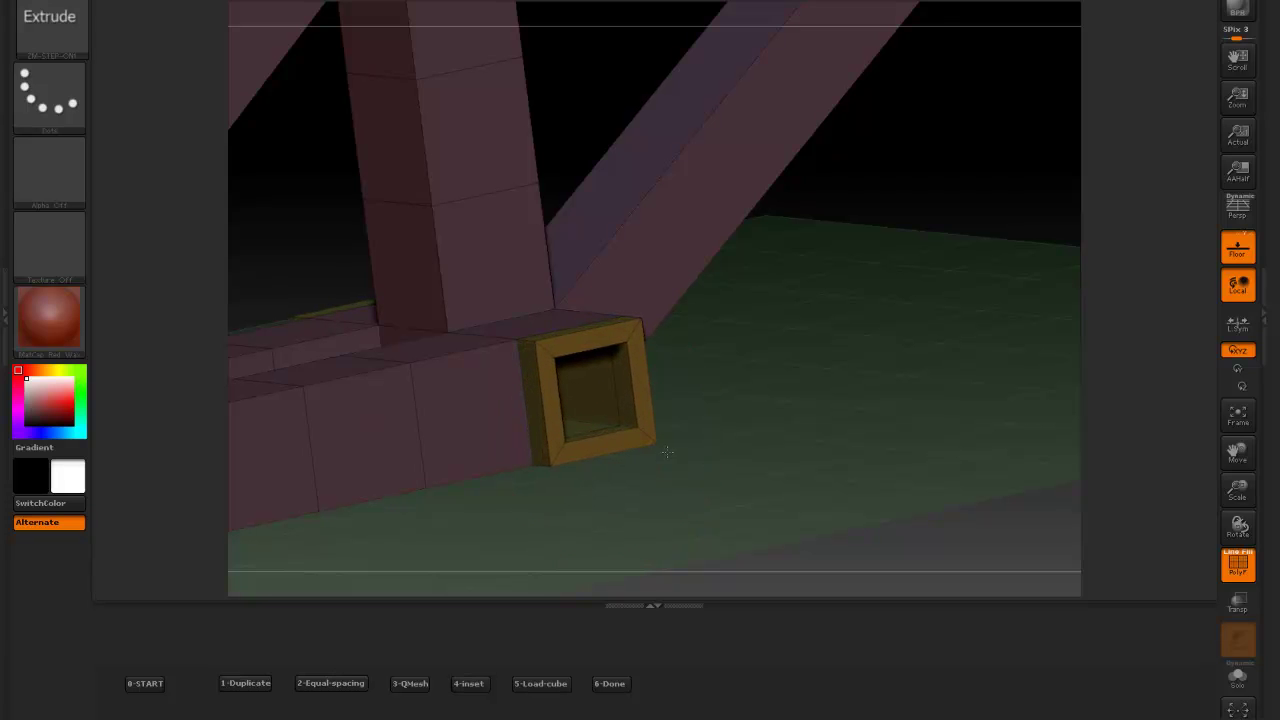
pyautogui.moveTo(799, 365); pyautogui.dragTo(840, 386)
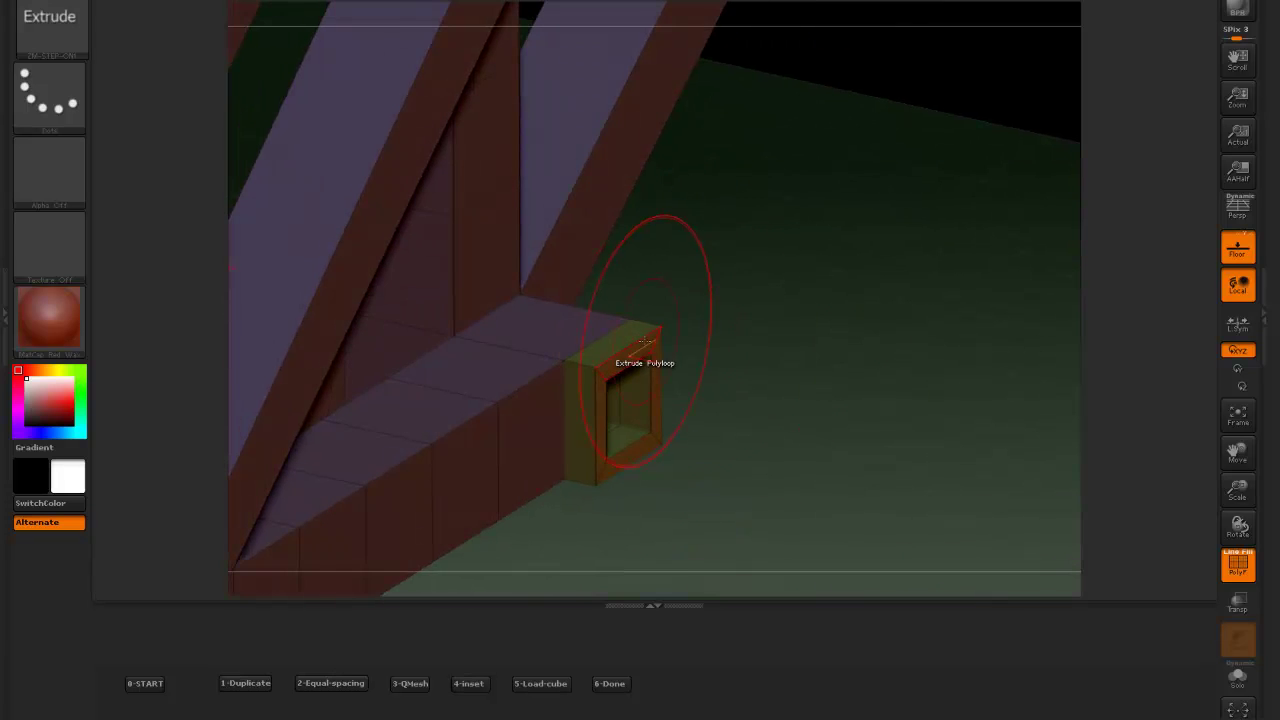
pyautogui.moveTo(623, 332); pyautogui.dragTo(701, 329)
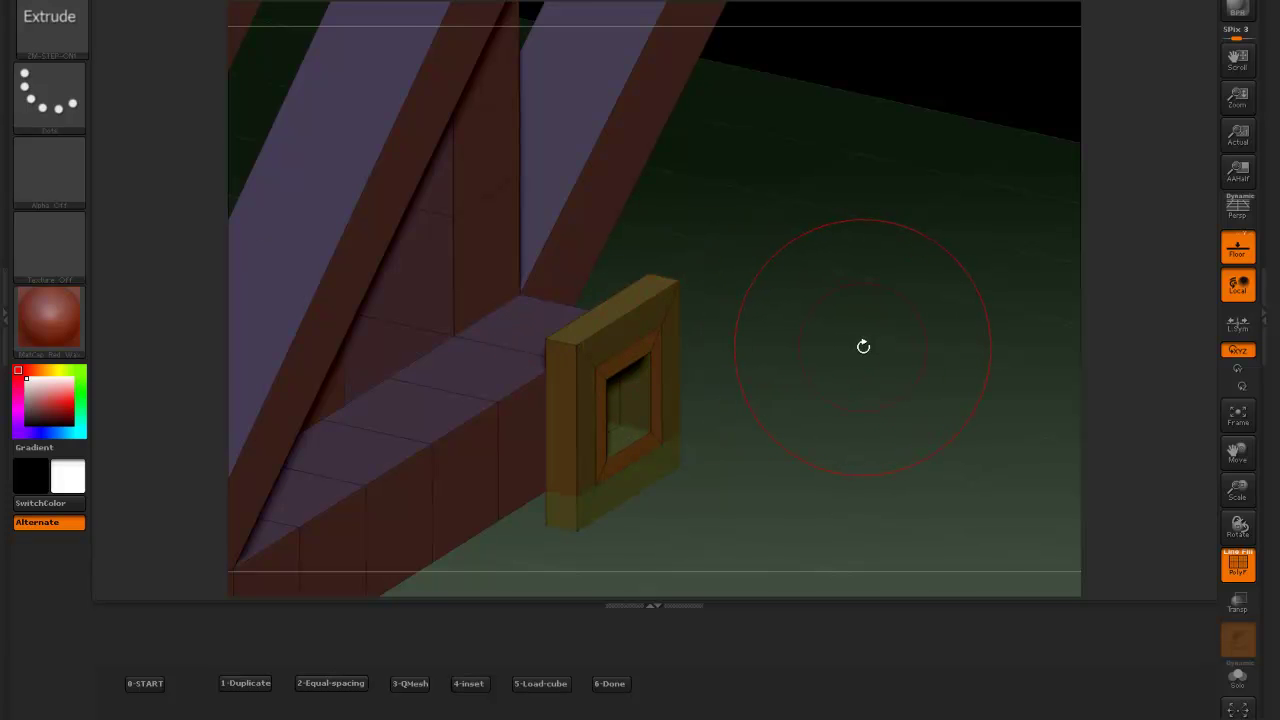
# Step: Preview the whole frame smoothed with Dynamic Subdiv and switch the smoothing off again
pyautogui.press('d')
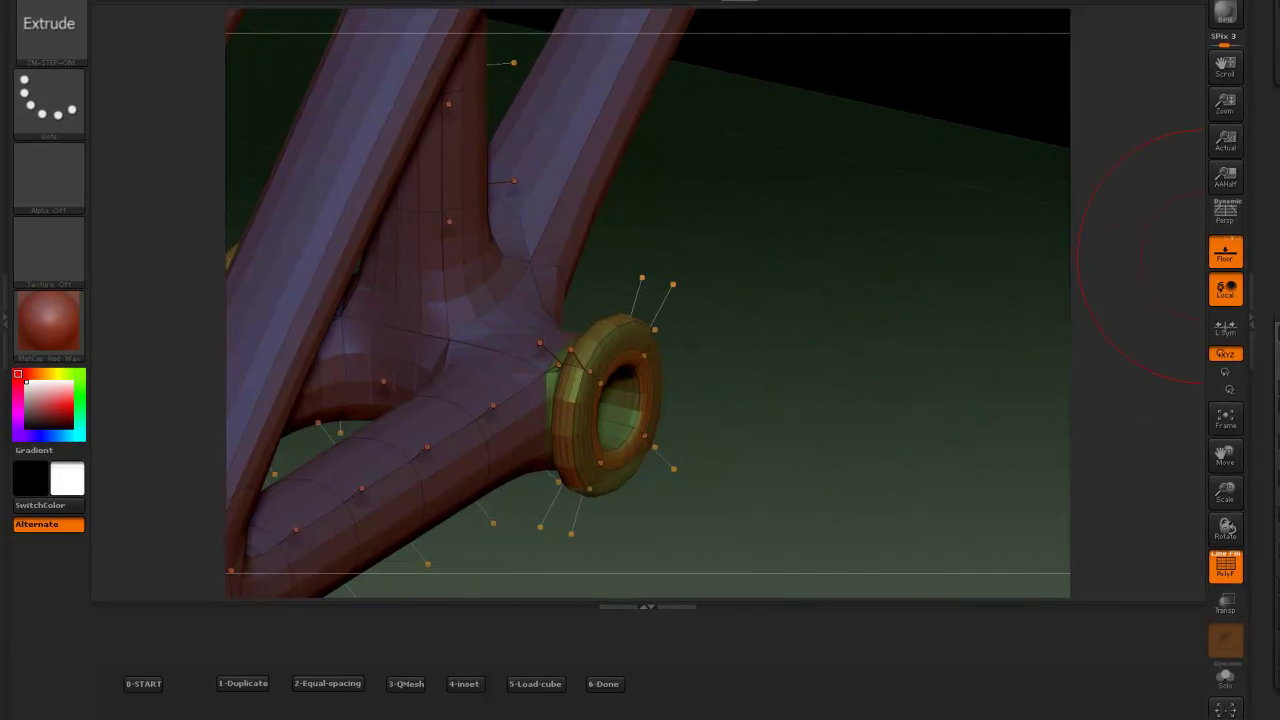
pyautogui.click(1158, 187)
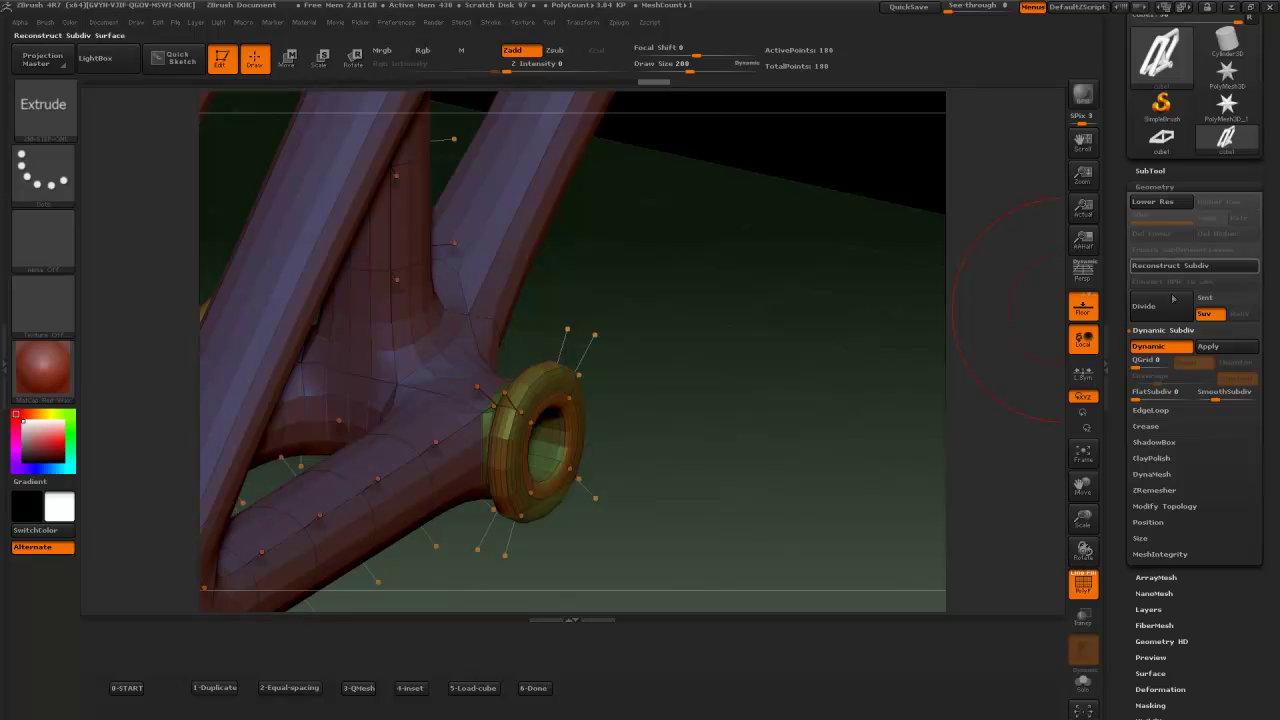
pyautogui.click(1151, 345)
pyautogui.click(1155, 349)
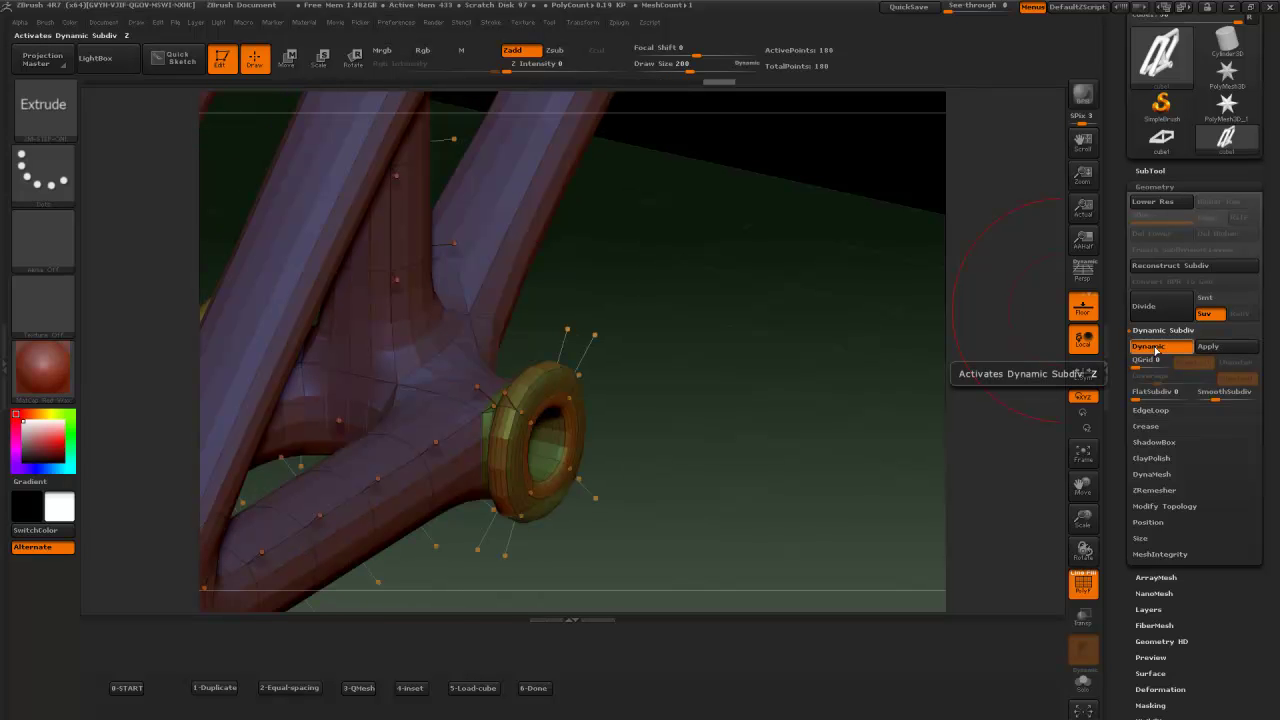
pyautogui.keyDown('alt'); pyautogui.moveTo(731, 420); pyautogui.dragTo(714, 234); pyautogui.keyUp('alt')
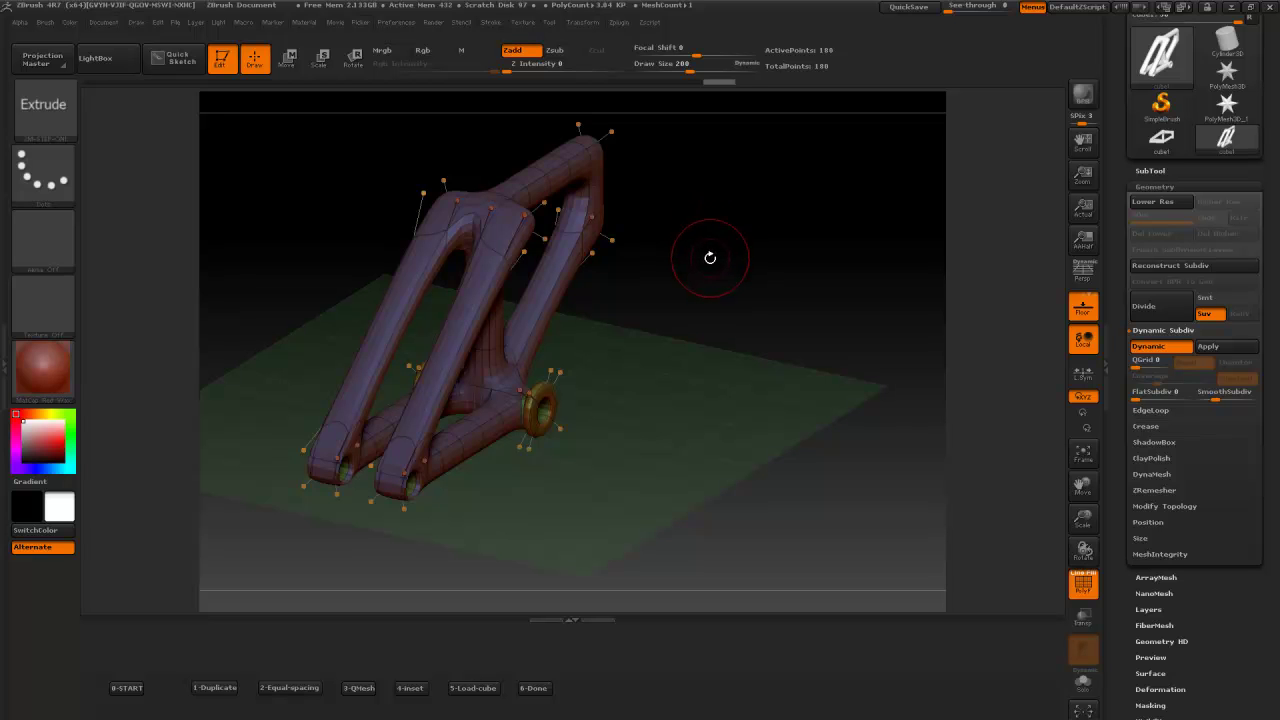
pyautogui.click(1150, 345)
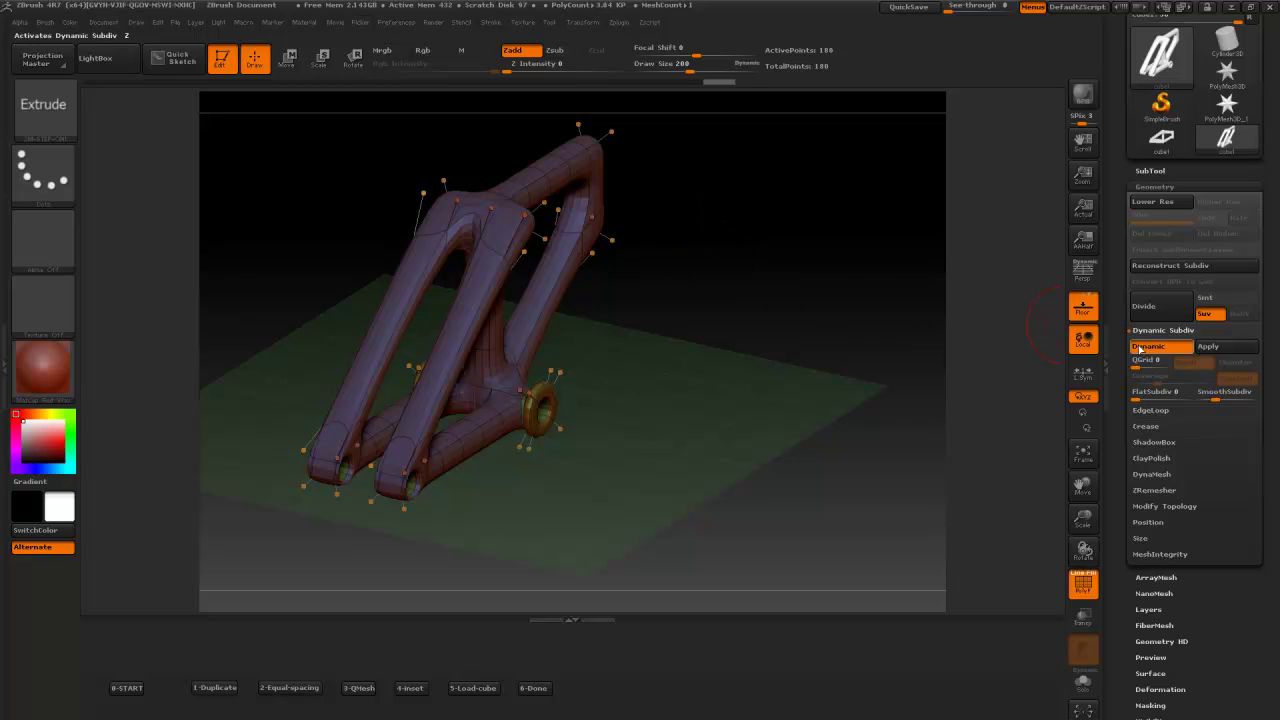
# Step: Run the 3-QMesh macro and remove the top tube's middle section and the remaining stub beside the seat tube
pyautogui.moveTo(858, 427); pyautogui.dragTo(572, 609)
pyautogui.click(358, 688)
pyautogui.moveTo(794, 377); pyautogui.dragTo(660, 290)
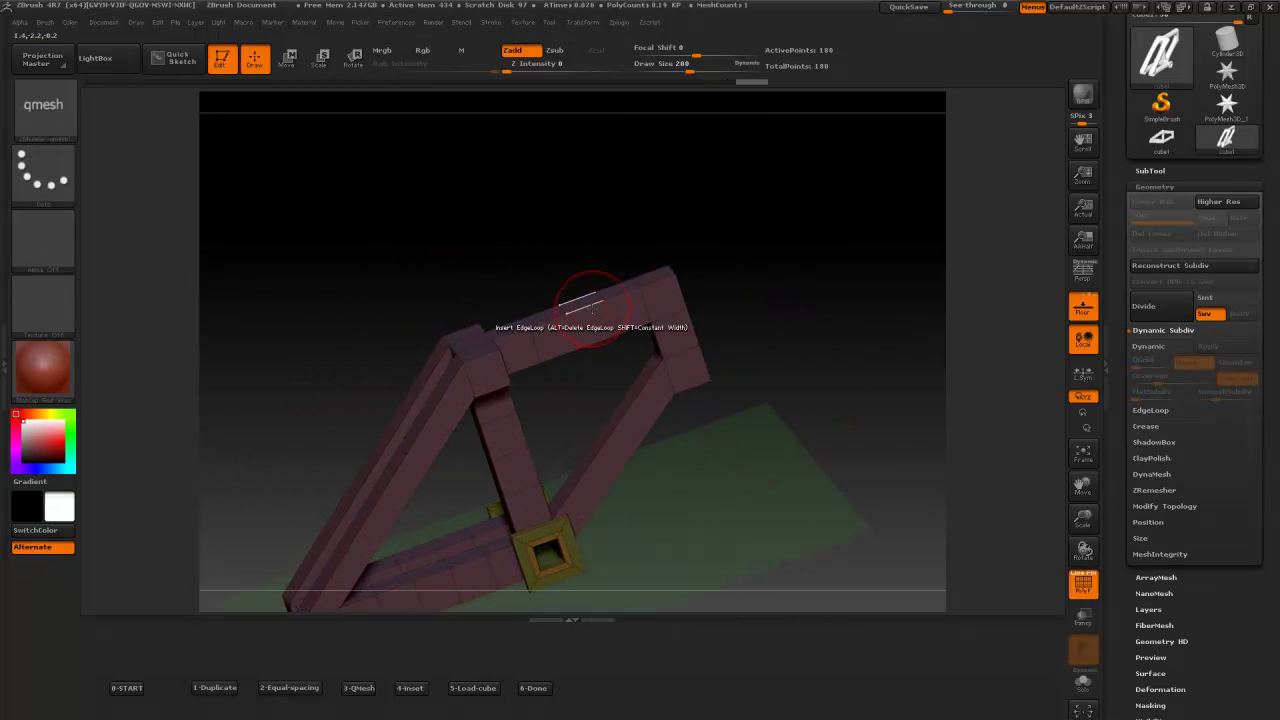
pyautogui.moveTo(581, 302)
pyautogui.mouseDown()
pyautogui.moveTo(596, 340)
pyautogui.moveTo(599, 316)
pyautogui.mouseUp()
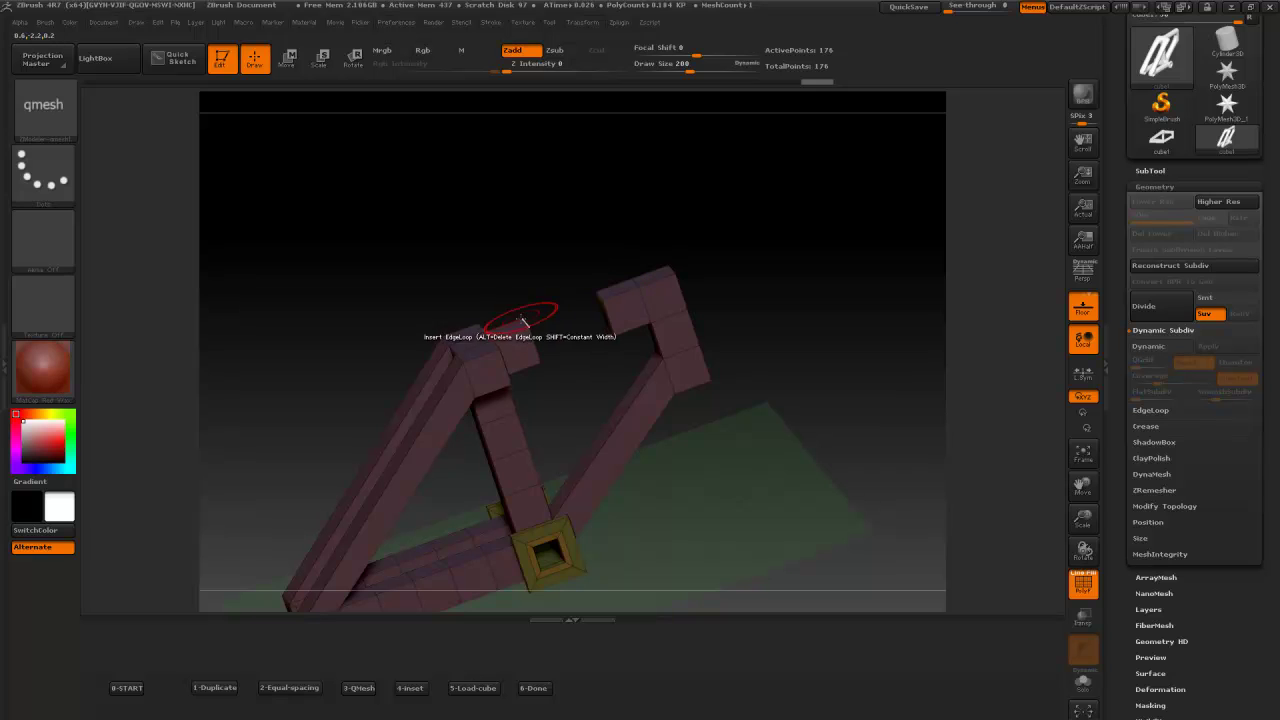
pyautogui.moveTo(520, 325); pyautogui.dragTo(755, 480)
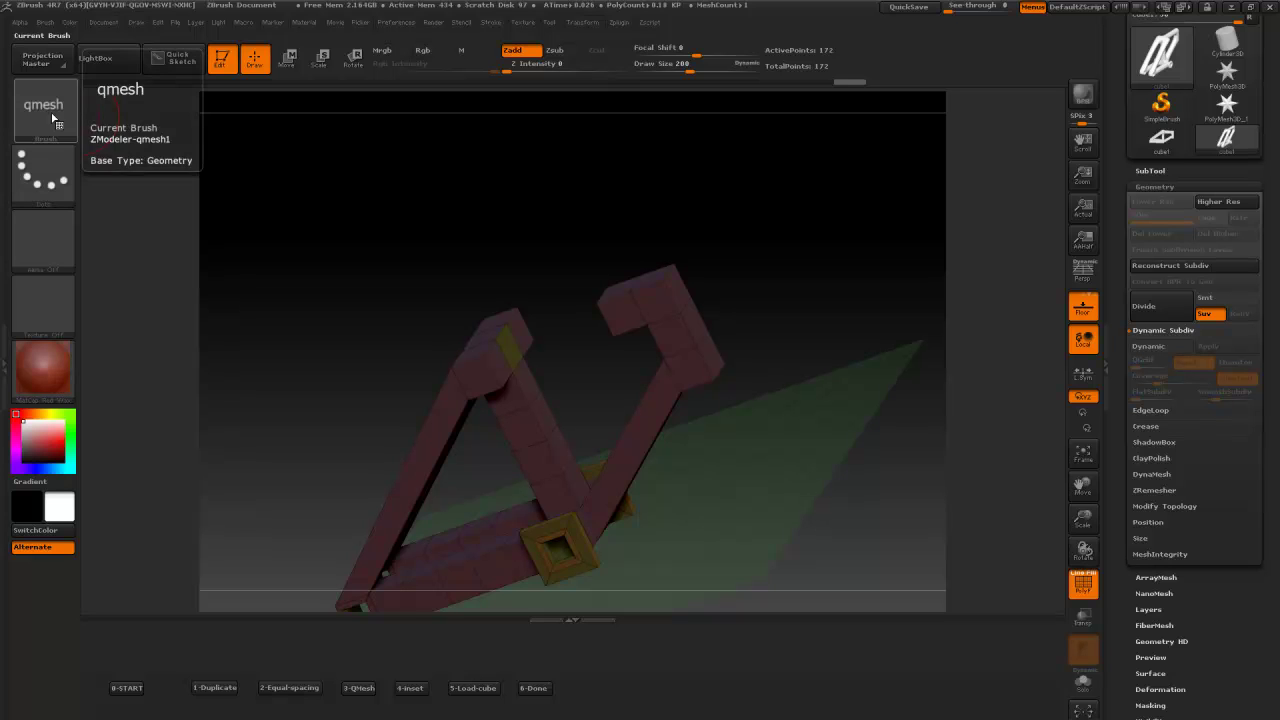
# Step: Run the 6-Done macro and bridge the seat tube's top block to the stub on the head tube
pyautogui.click(534, 688)
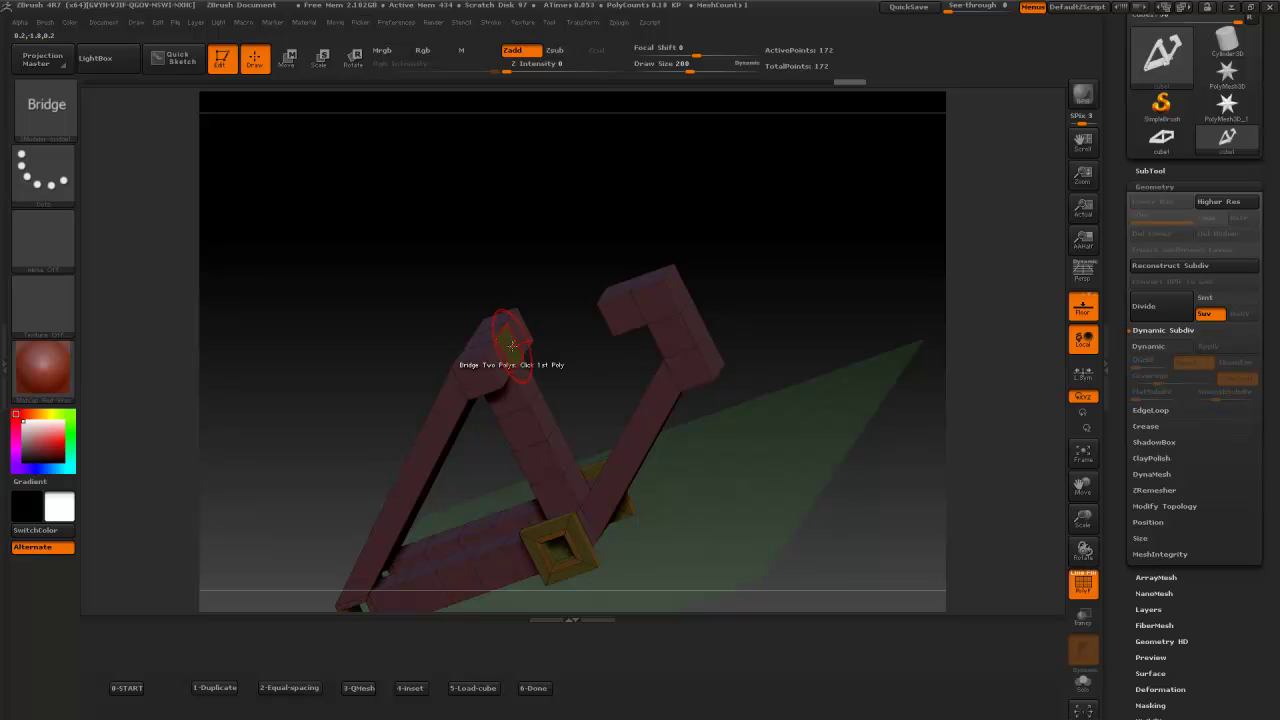
pyautogui.moveTo(545, 275); pyautogui.dragTo(609, 298)
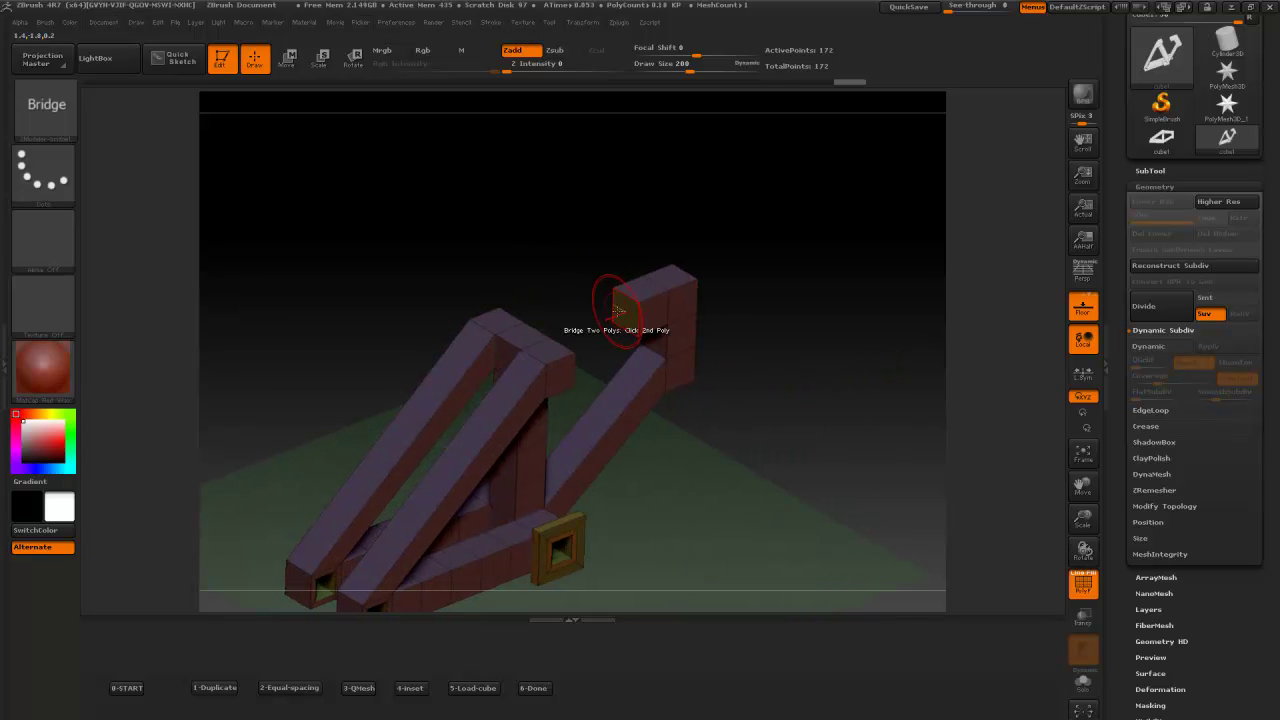
pyautogui.click(620, 310)
pyautogui.moveTo(823, 406)
pyautogui.mouseDown()
pyautogui.moveTo(811, 371)
pyautogui.moveTo(786, 385)
pyautogui.moveTo(807, 395)
pyautogui.moveTo(826, 348)
pyautogui.mouseUp()
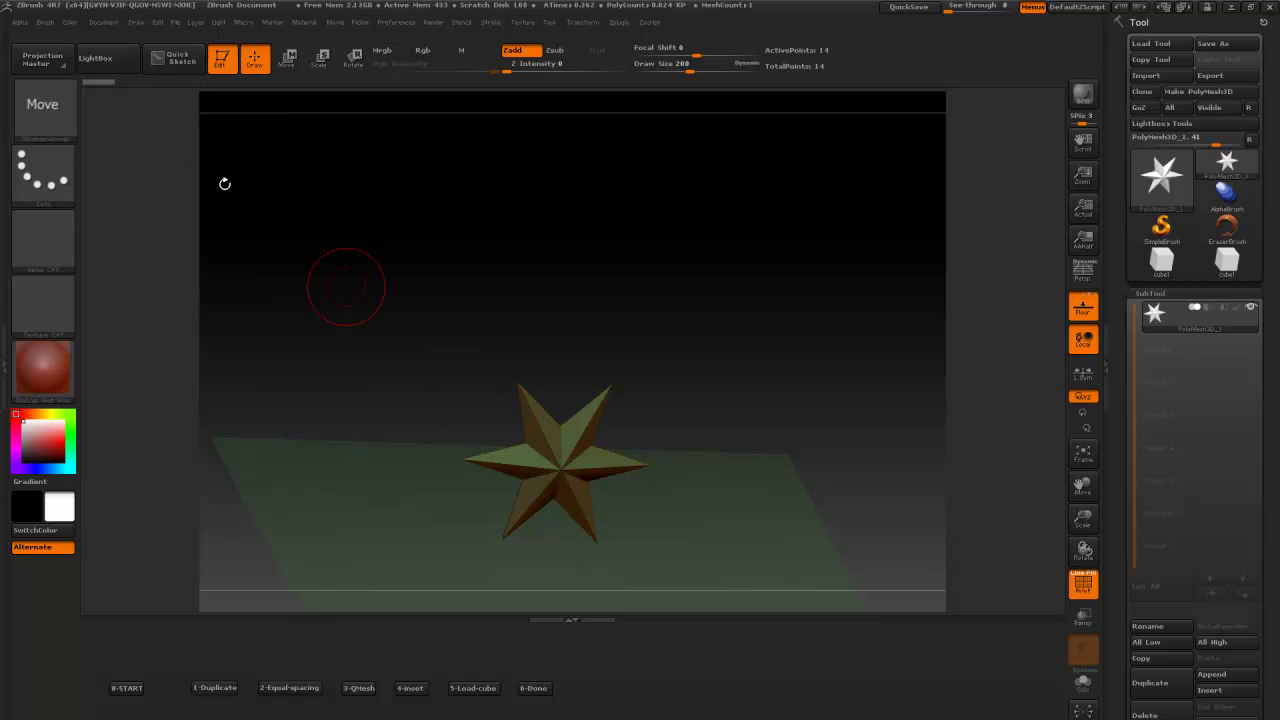
# Step: Reset all brushes and run the 0-START macro to begin again with a fresh cube
pyautogui.click(44, 106)
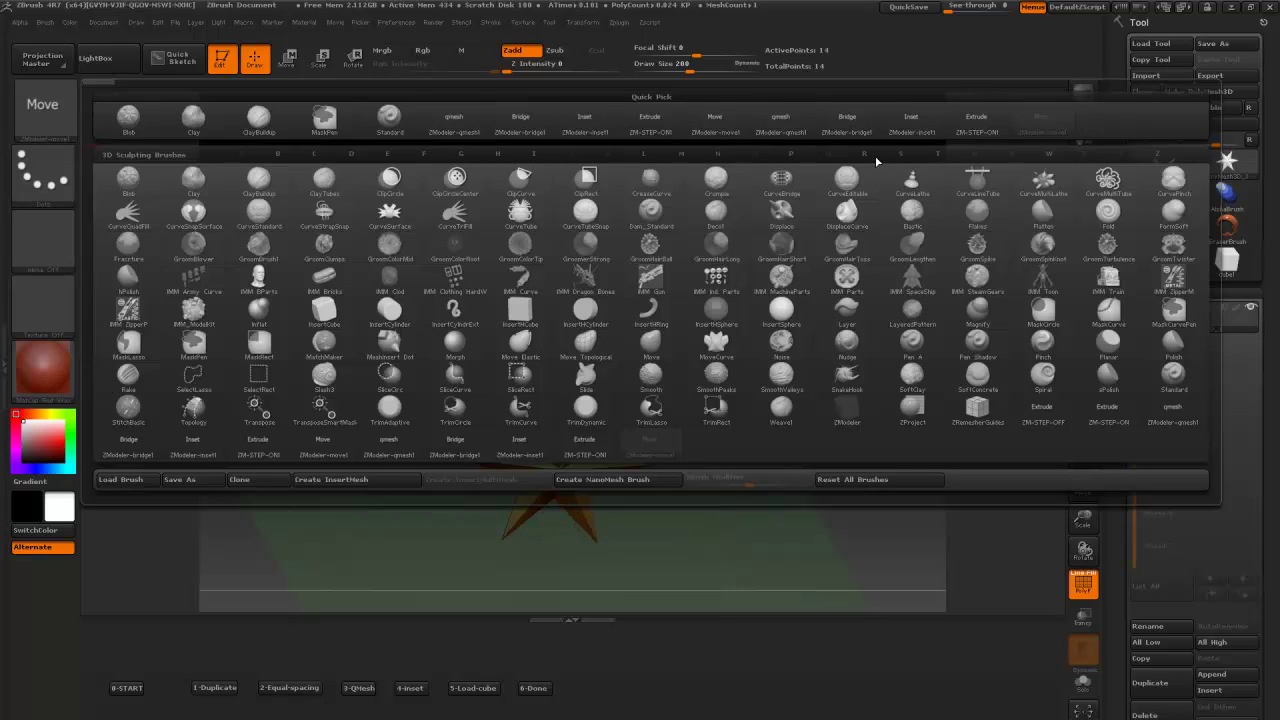
pyautogui.click(901, 480)
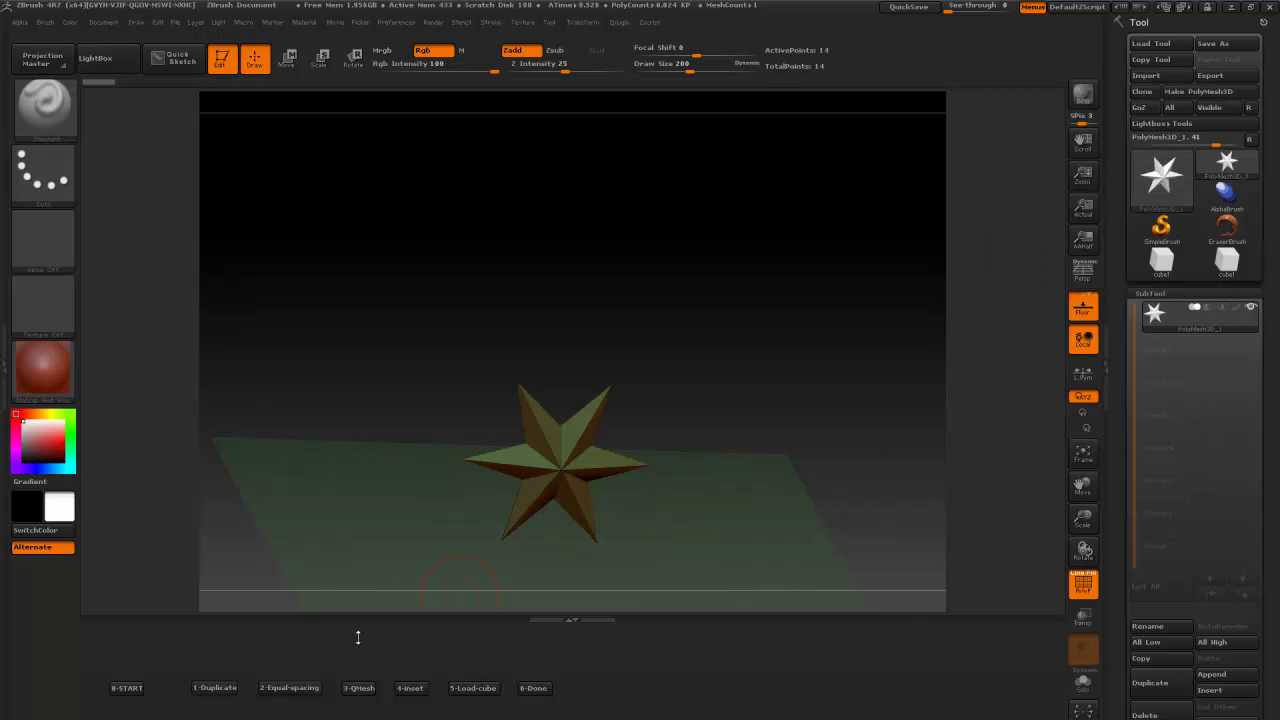
pyautogui.click(140, 688)
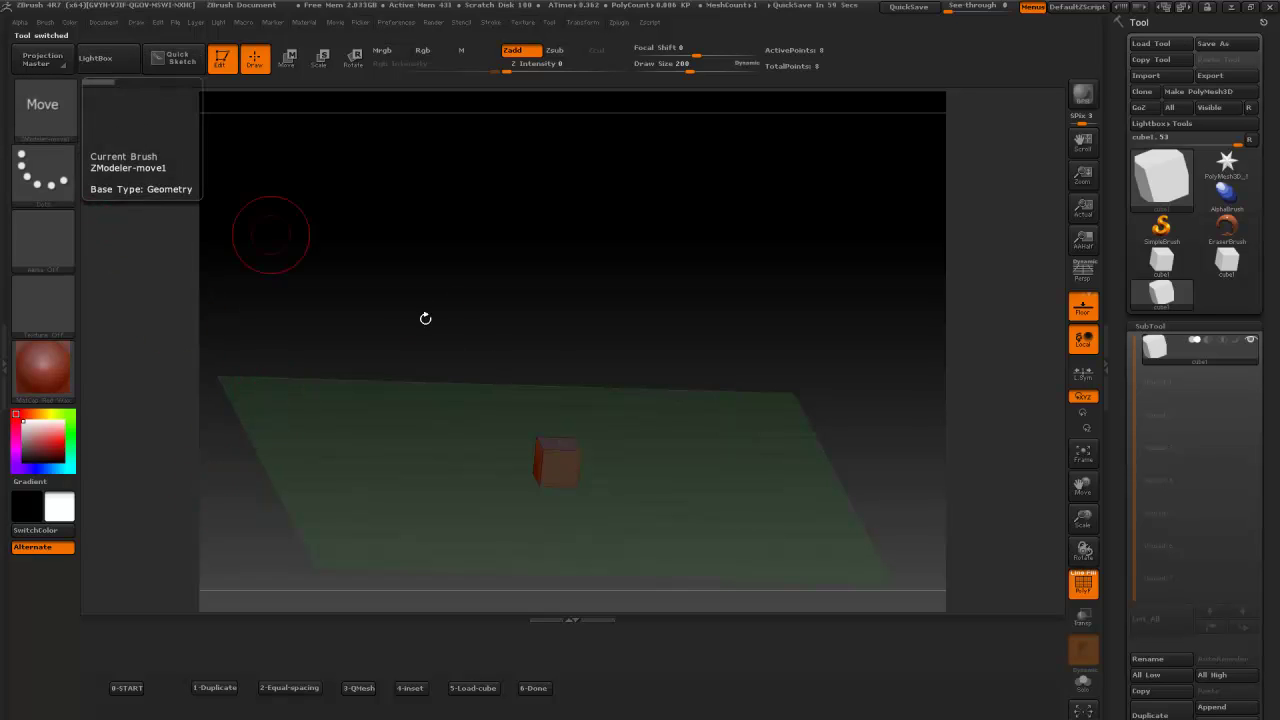
# Step: Move the starting cube sideways off the floor's centre and place a 1-Duplicate macro copy on the opposite side
pyautogui.moveTo(634, 371); pyautogui.dragTo(398, 473)
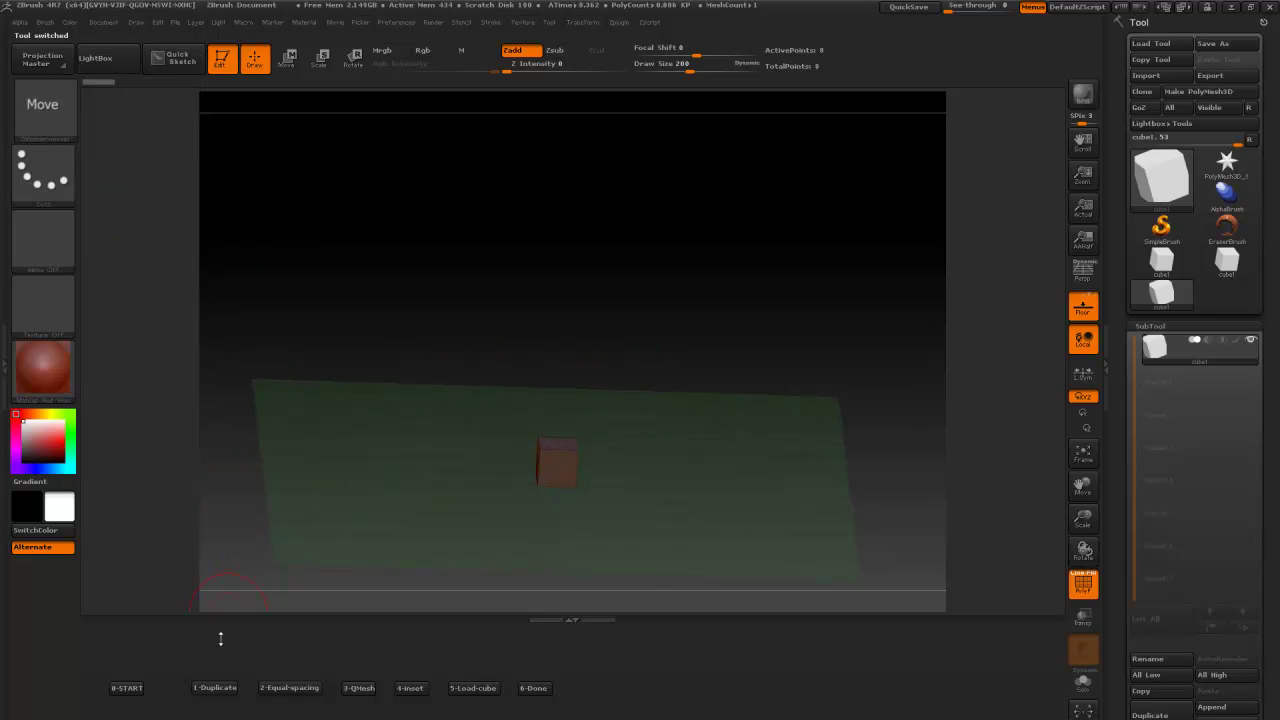
pyautogui.moveTo(595, 475); pyautogui.dragTo(637, 468)
pyautogui.moveTo(549, 456); pyautogui.dragTo(480, 455)
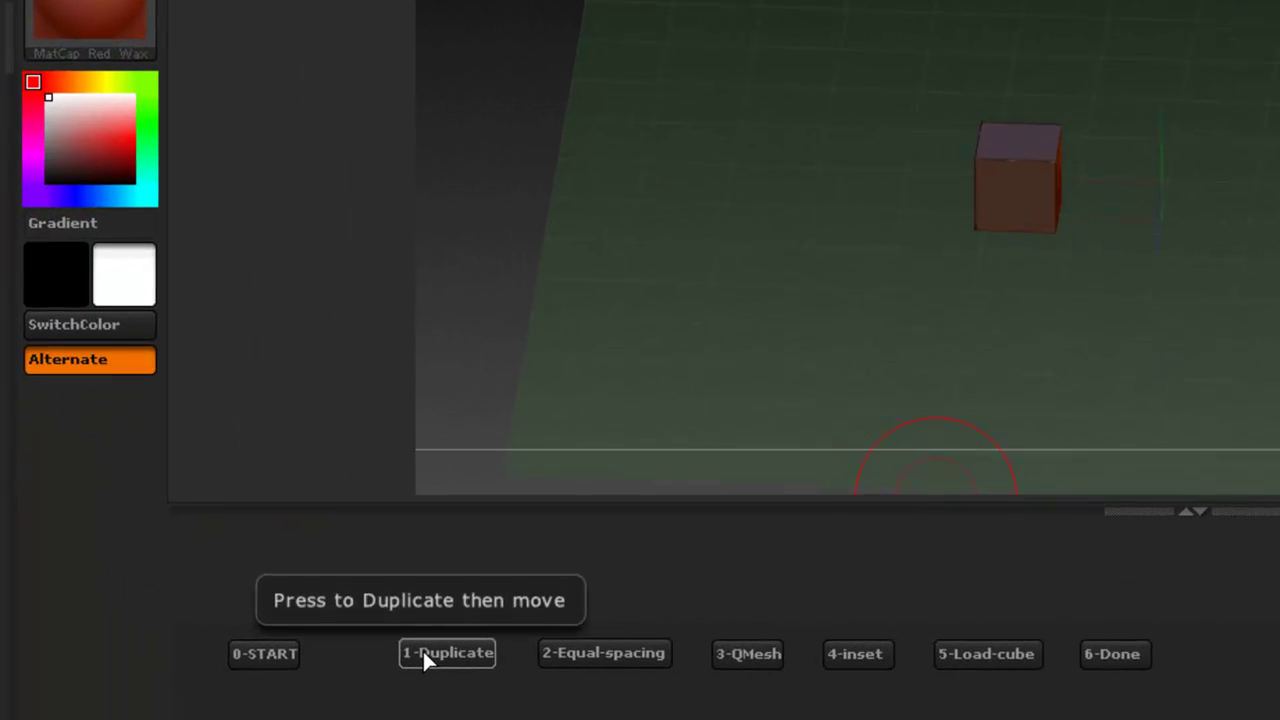
pyautogui.click(423, 651)
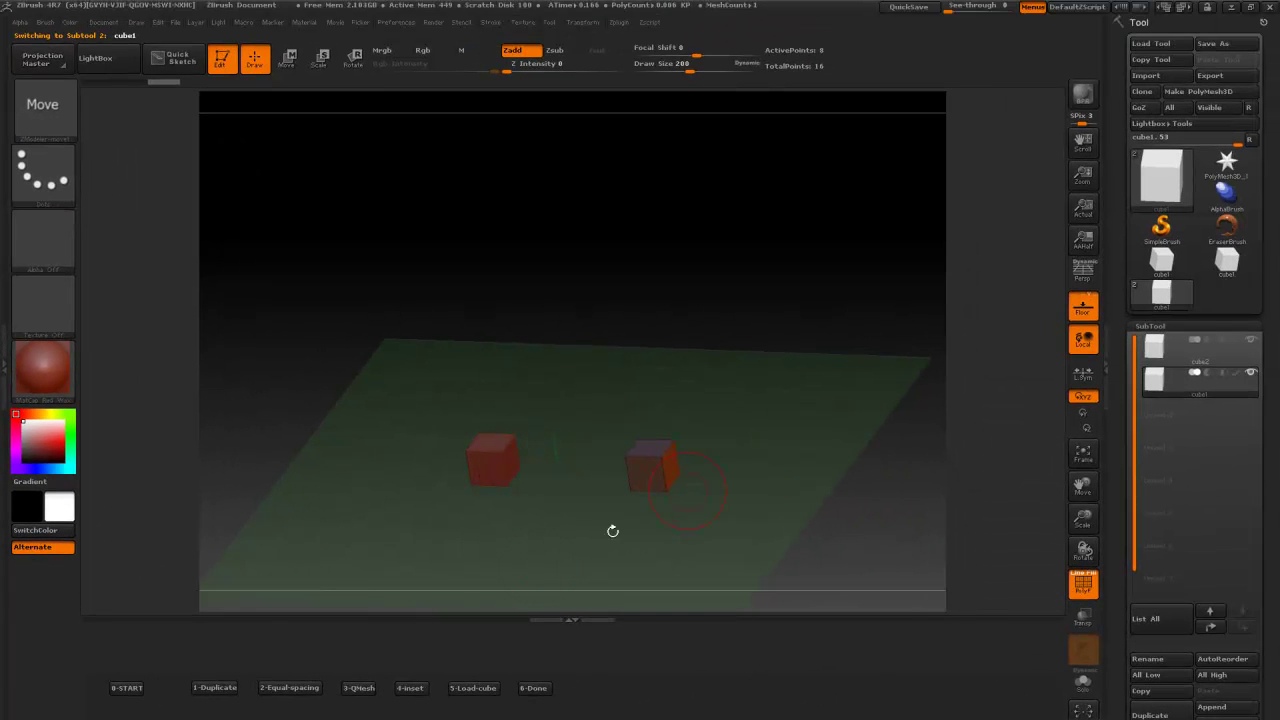
# Step: Duplicate both cubes with the 1-Duplicate macro and raise each copy above its original to form a square of four
pyautogui.click(214, 687)
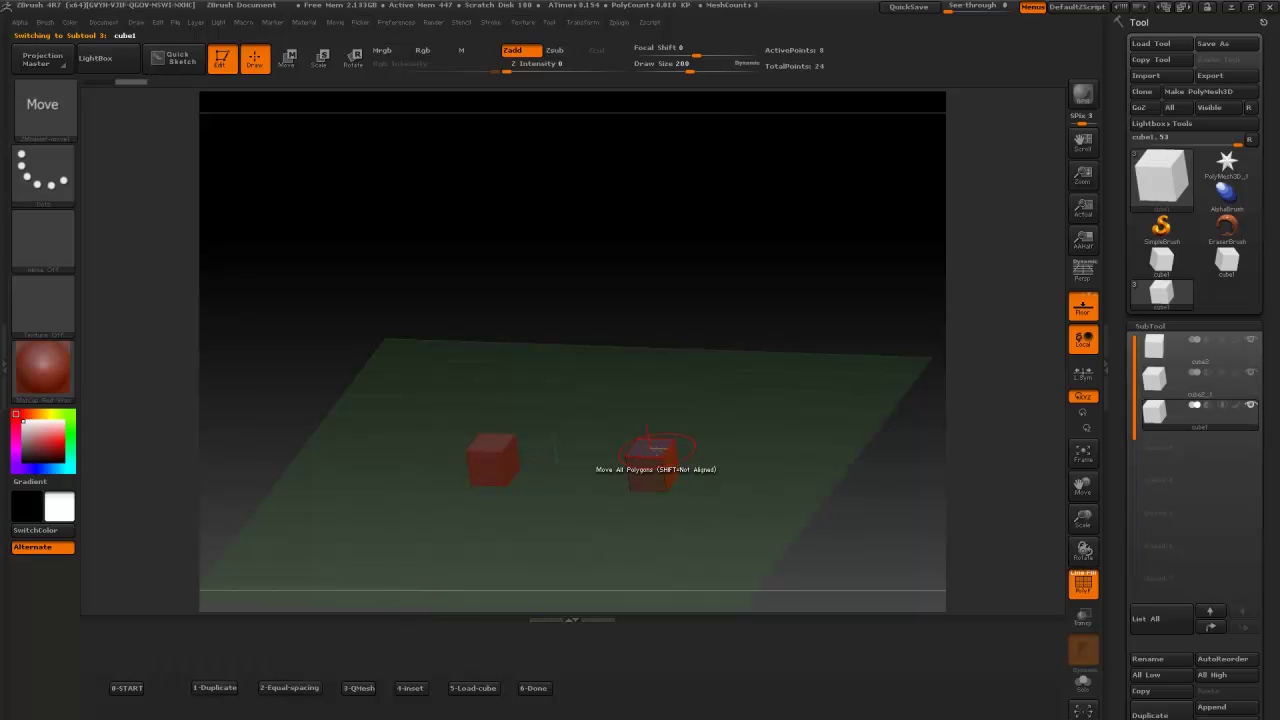
pyautogui.moveTo(521, 520); pyautogui.dragTo(544, 511)
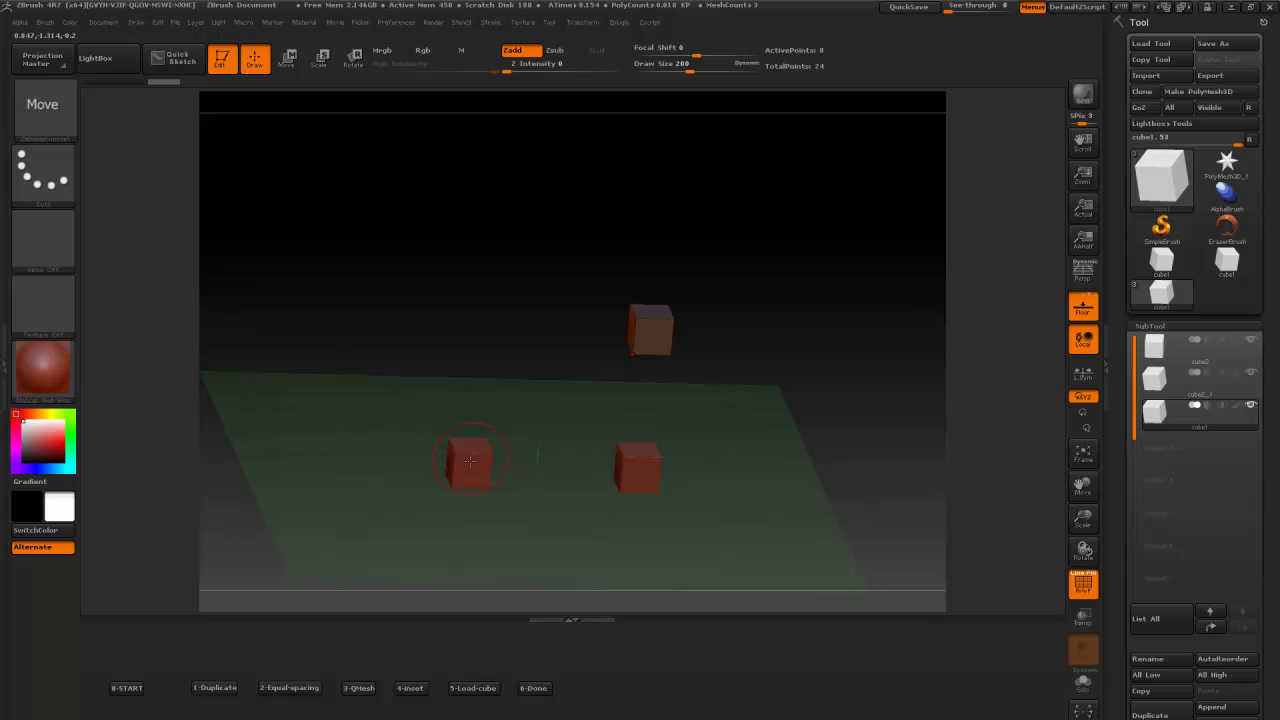
pyautogui.keyDown('alt'); pyautogui.click(470, 462); pyautogui.keyUp('alt')
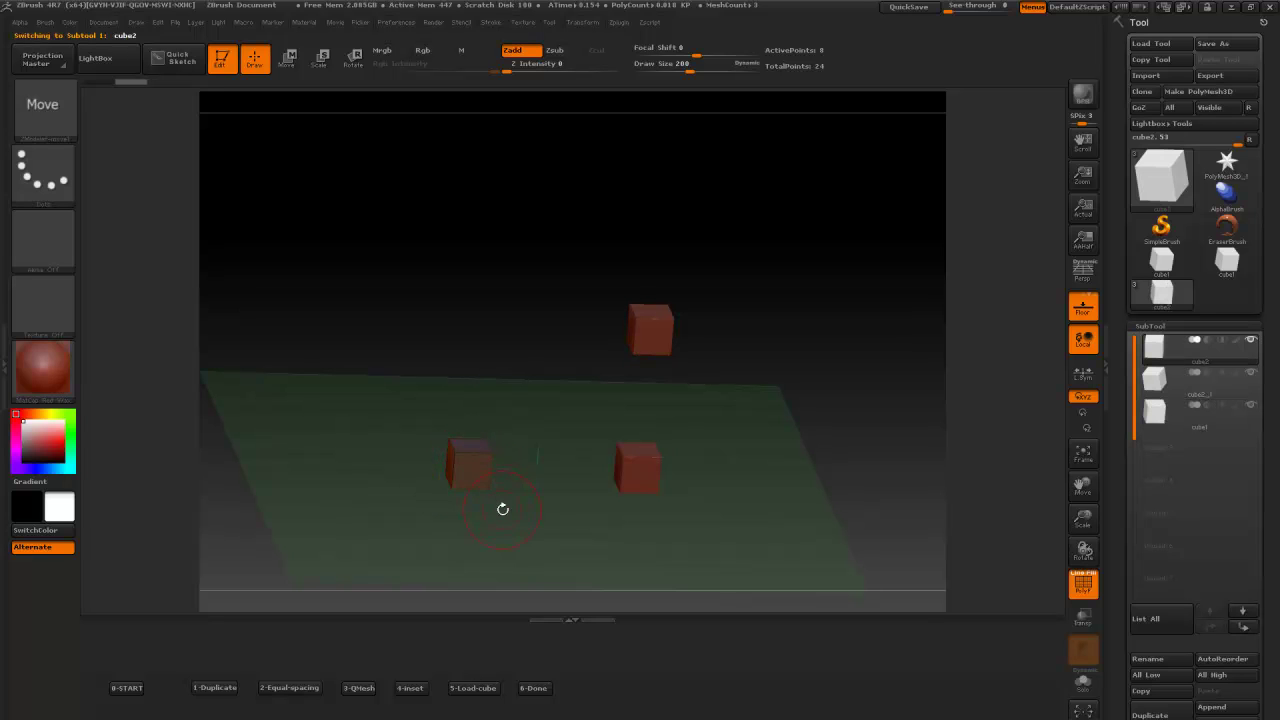
pyautogui.click(212, 688)
pyautogui.moveTo(455, 445); pyautogui.dragTo(487, 286)
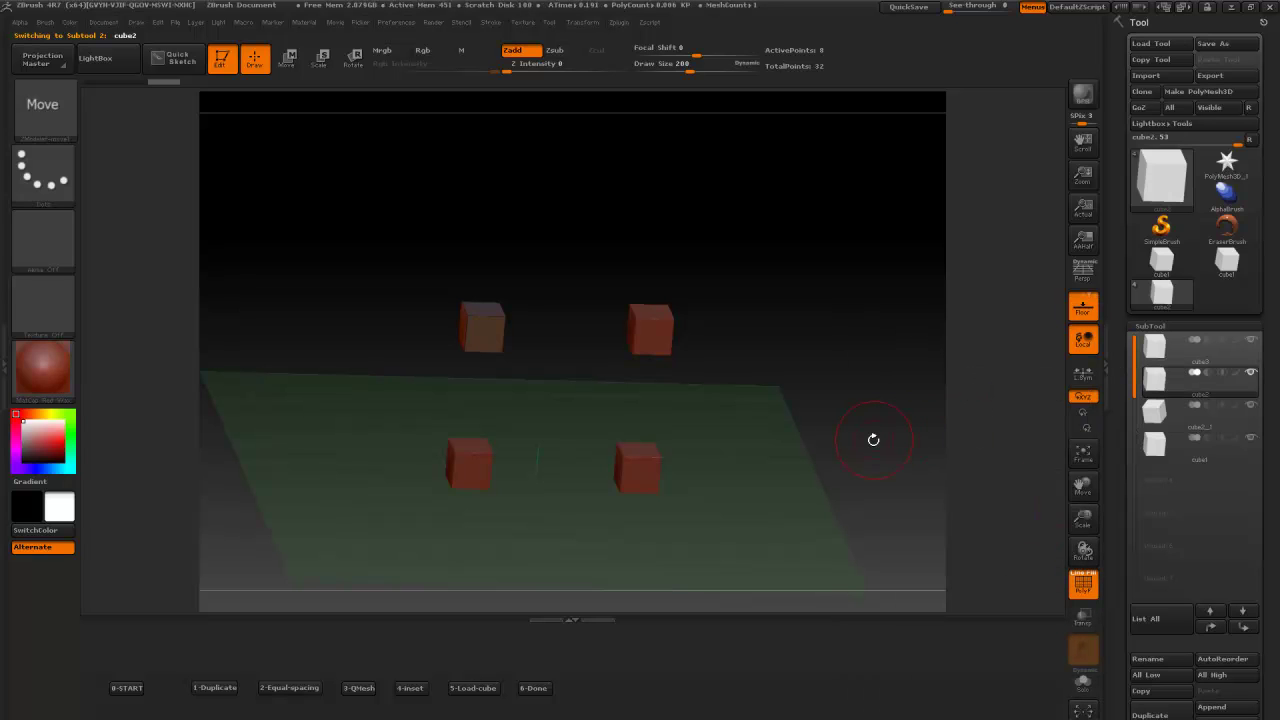
# Step: Run the 6-Done macro to merge the four cubes and bridge the facing sides of the two upper cubes
pyautogui.click(533, 688)
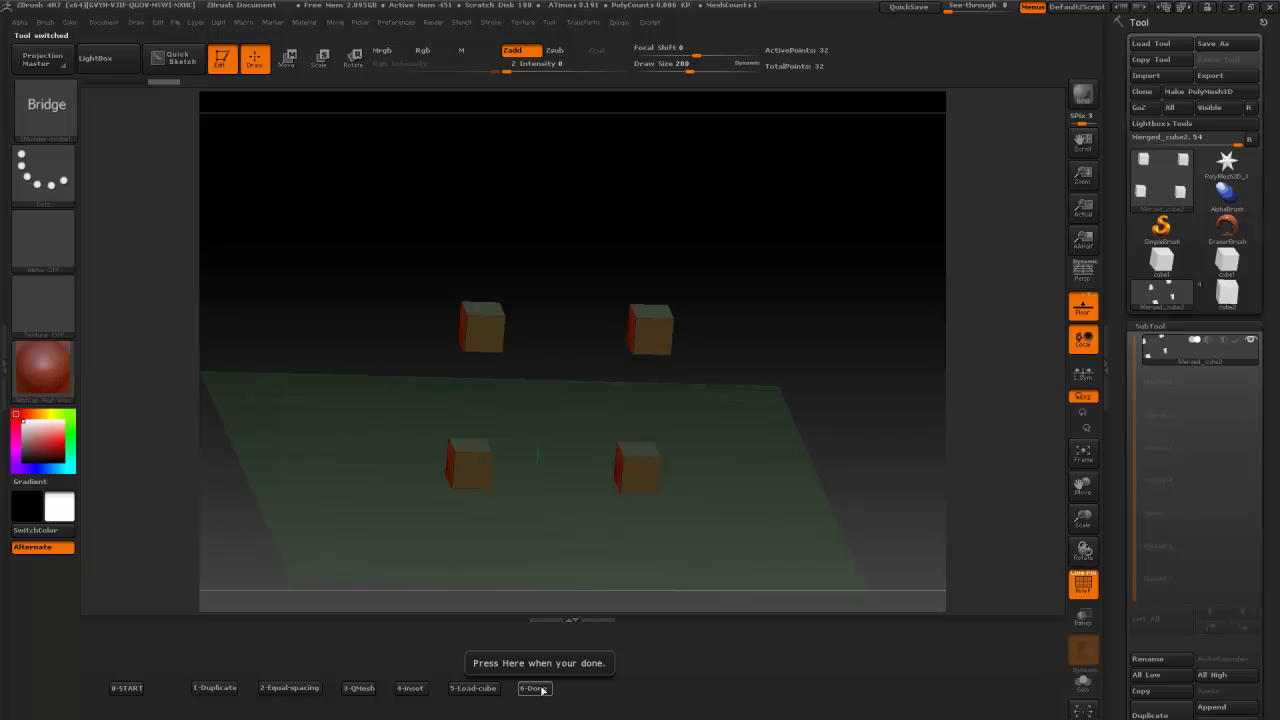
pyautogui.moveTo(786, 426); pyautogui.dragTo(580, 400)
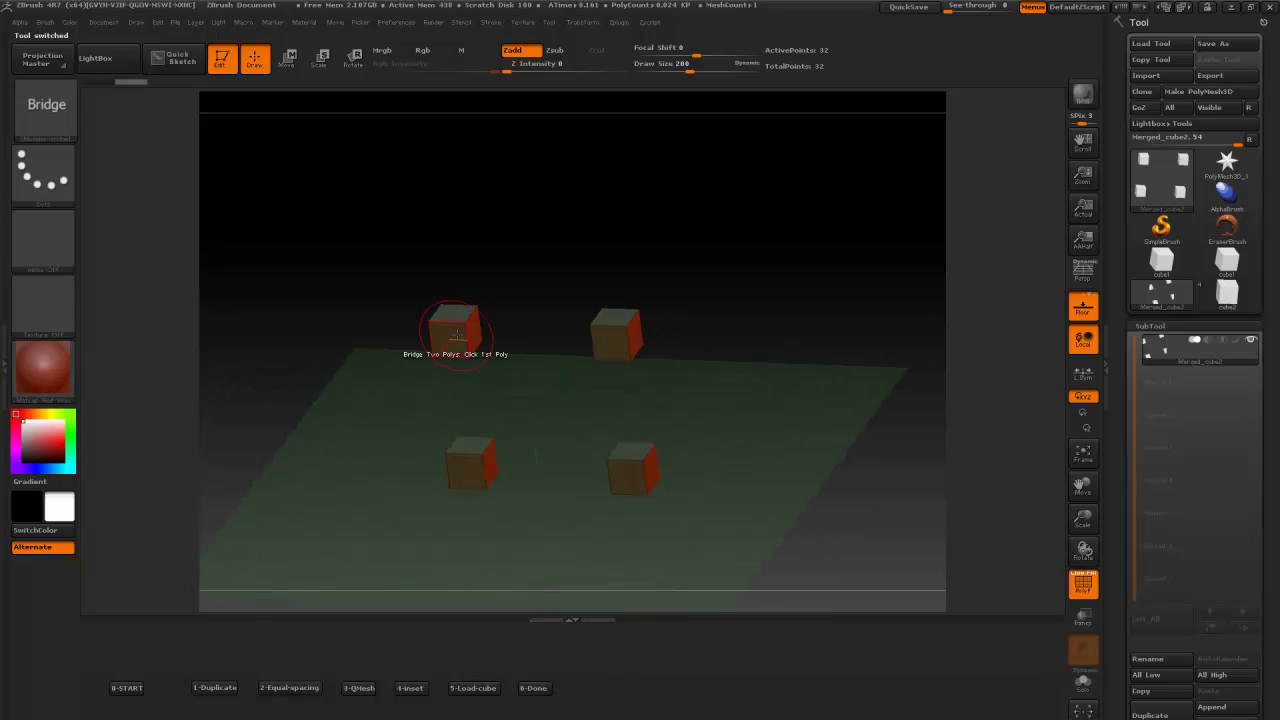
pyautogui.moveTo(530, 280); pyautogui.dragTo(548, 330)
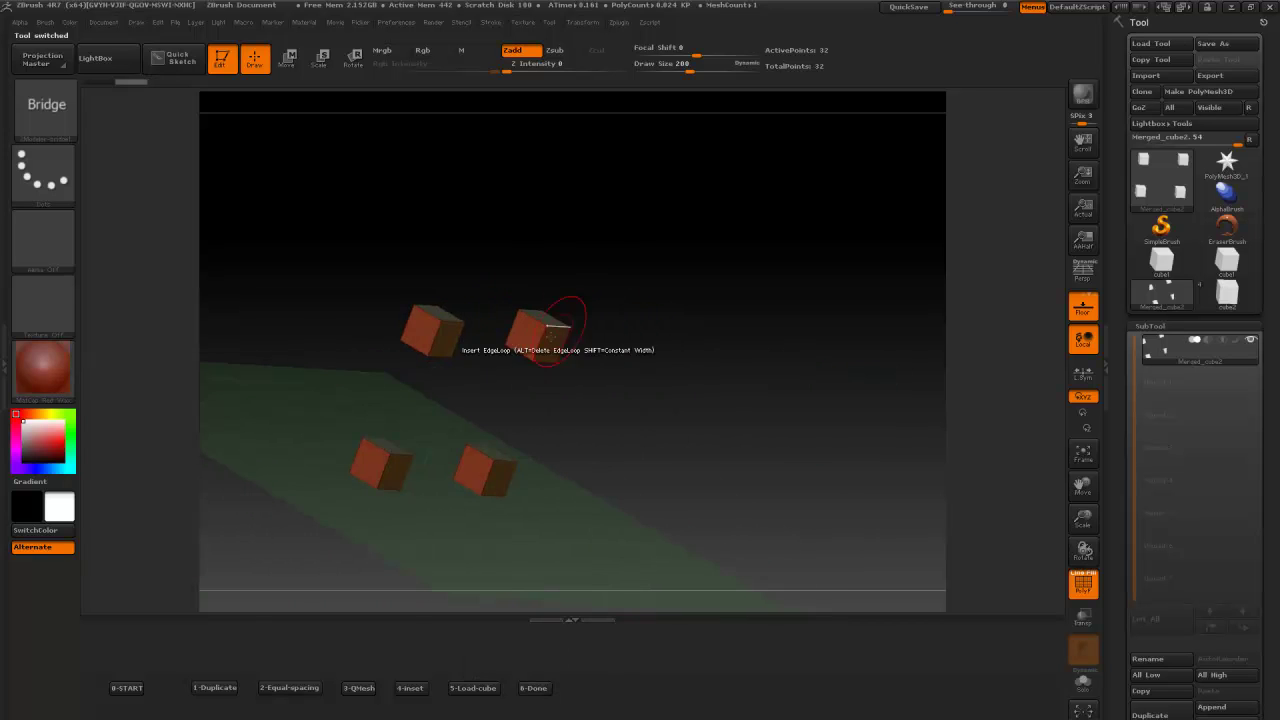
pyautogui.click(523, 340)
pyautogui.moveTo(690, 394); pyautogui.dragTo(666, 277)
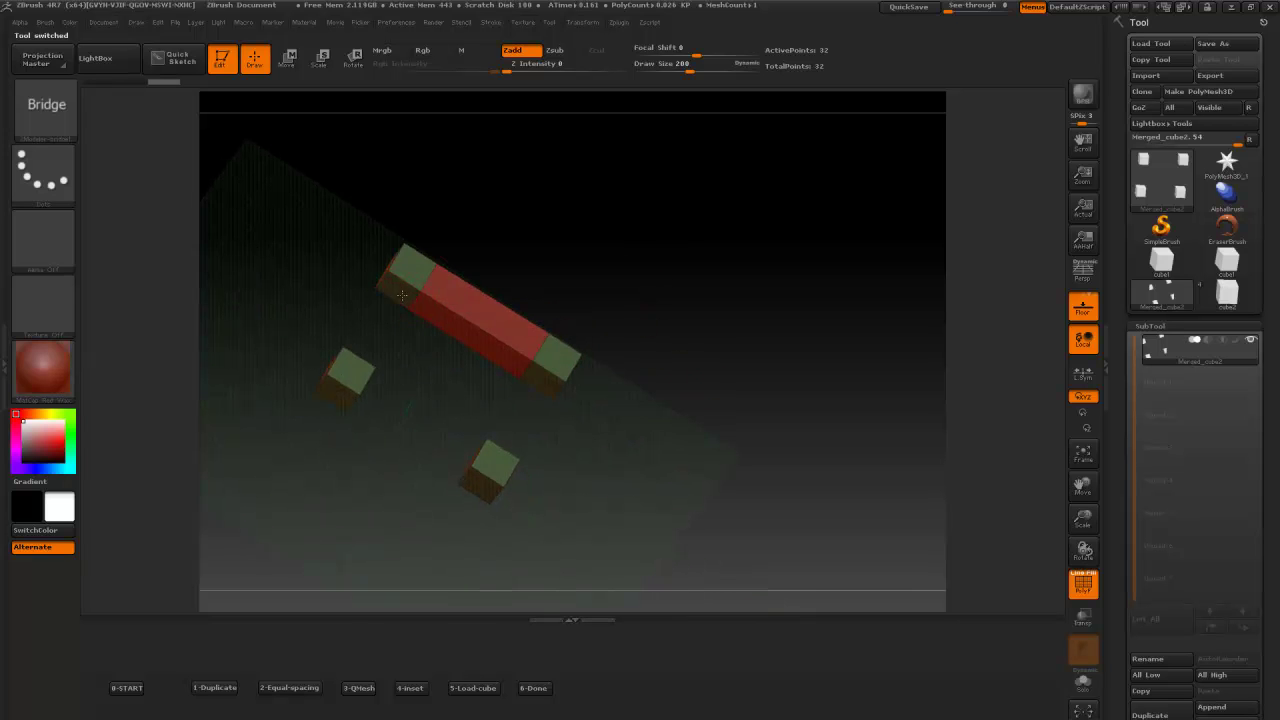
# Step: Bridge each upper cube down to the lower cube beneath it to form the two uprights
pyautogui.moveTo(549, 243); pyautogui.dragTo(420, 383)
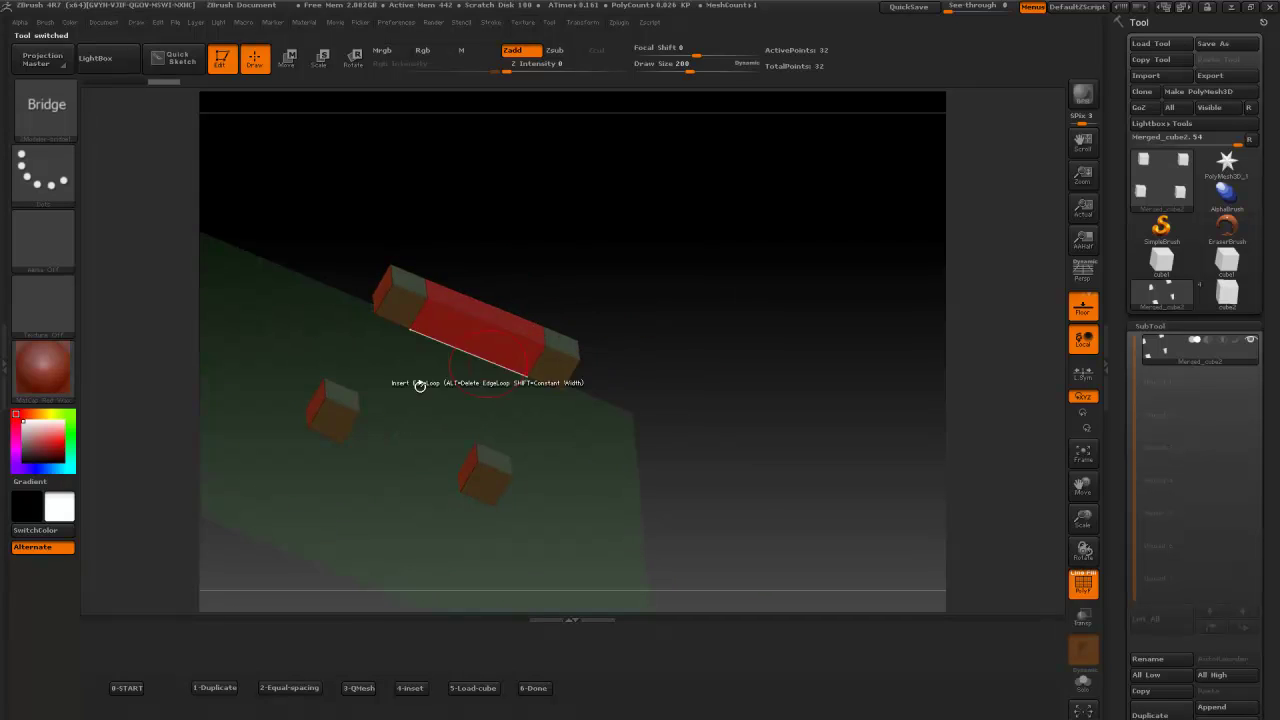
pyautogui.click(340, 387)
pyautogui.moveTo(674, 420); pyautogui.dragTo(648, 424)
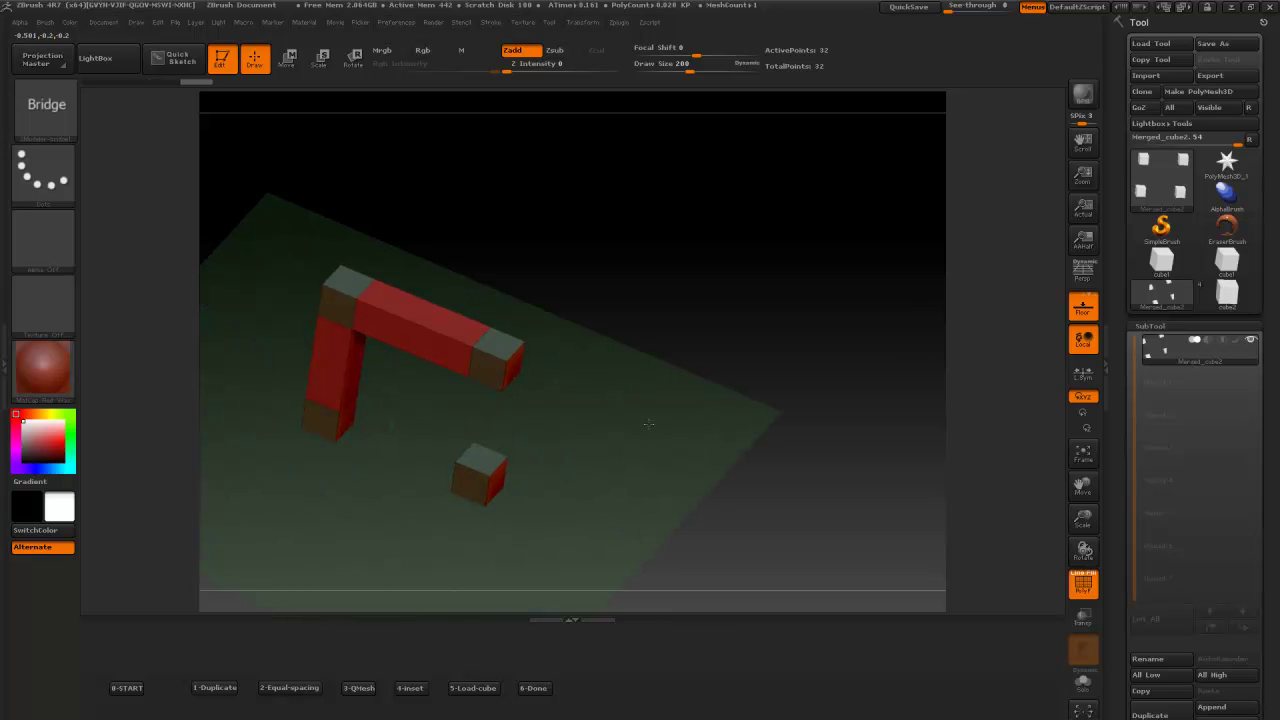
pyautogui.moveTo(566, 405); pyautogui.dragTo(540, 349)
pyautogui.click(529, 347)
# Step: Bridge the inner faces of the two lower cubes to close the square frame
pyautogui.moveTo(650, 398); pyautogui.dragTo(380, 427)
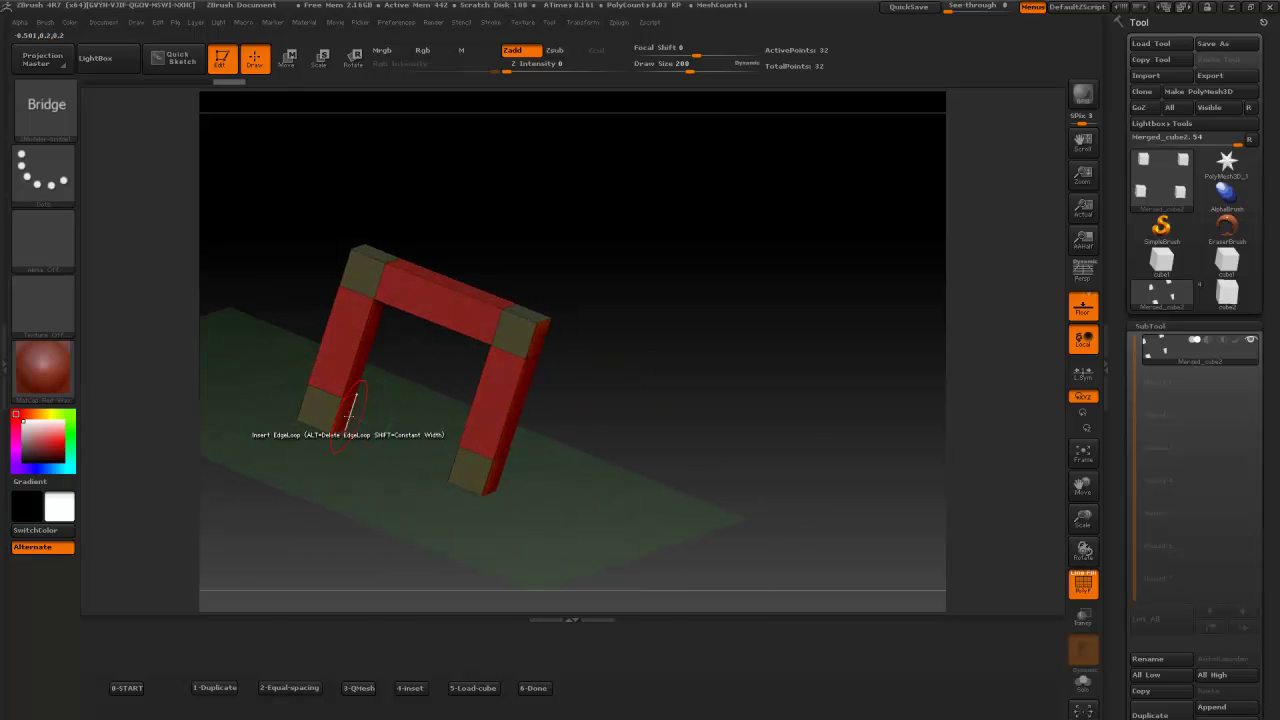
pyautogui.click(338, 415)
pyautogui.press('b')
pyautogui.press('z')
pyautogui.press('m')
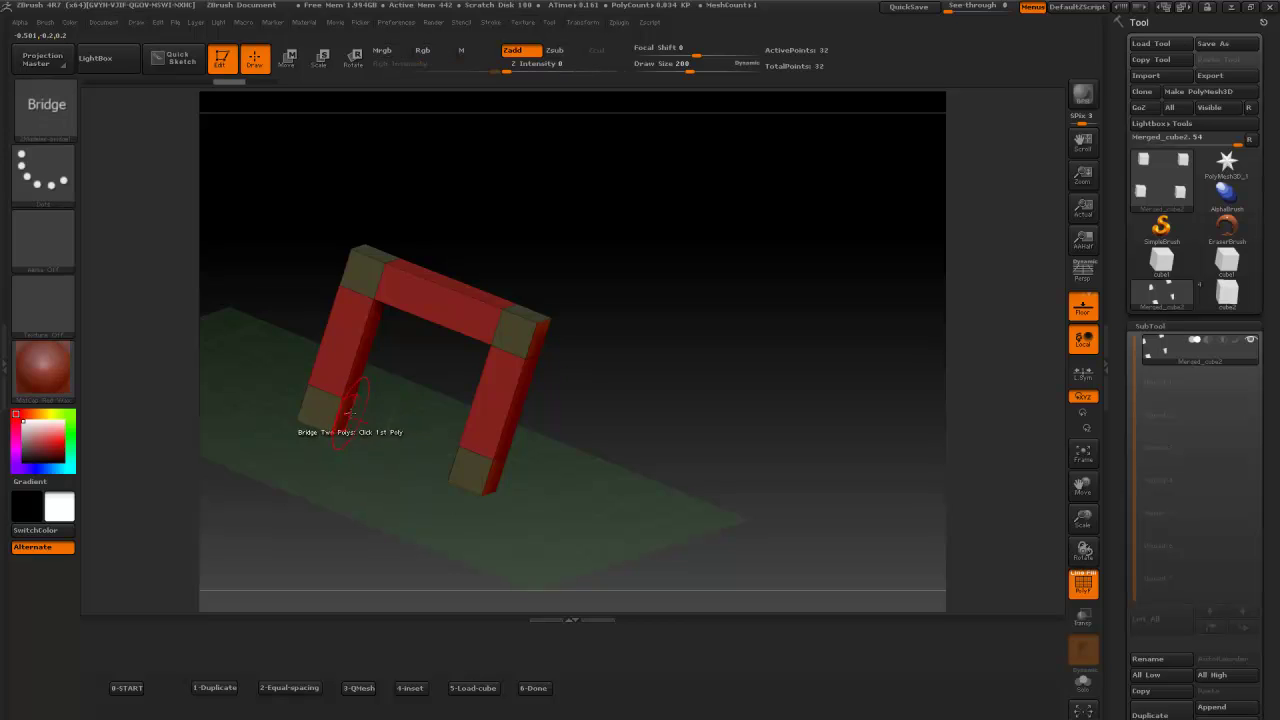
pyautogui.moveTo(400, 409)
pyautogui.mouseDown()
pyautogui.moveTo(449, 426)
pyautogui.moveTo(368, 432)
pyautogui.mouseUp()
pyautogui.press('b')
pyautogui.press('s')
pyautogui.press('t')
pyautogui.press('b')
pyautogui.press('z')
pyautogui.press('m')
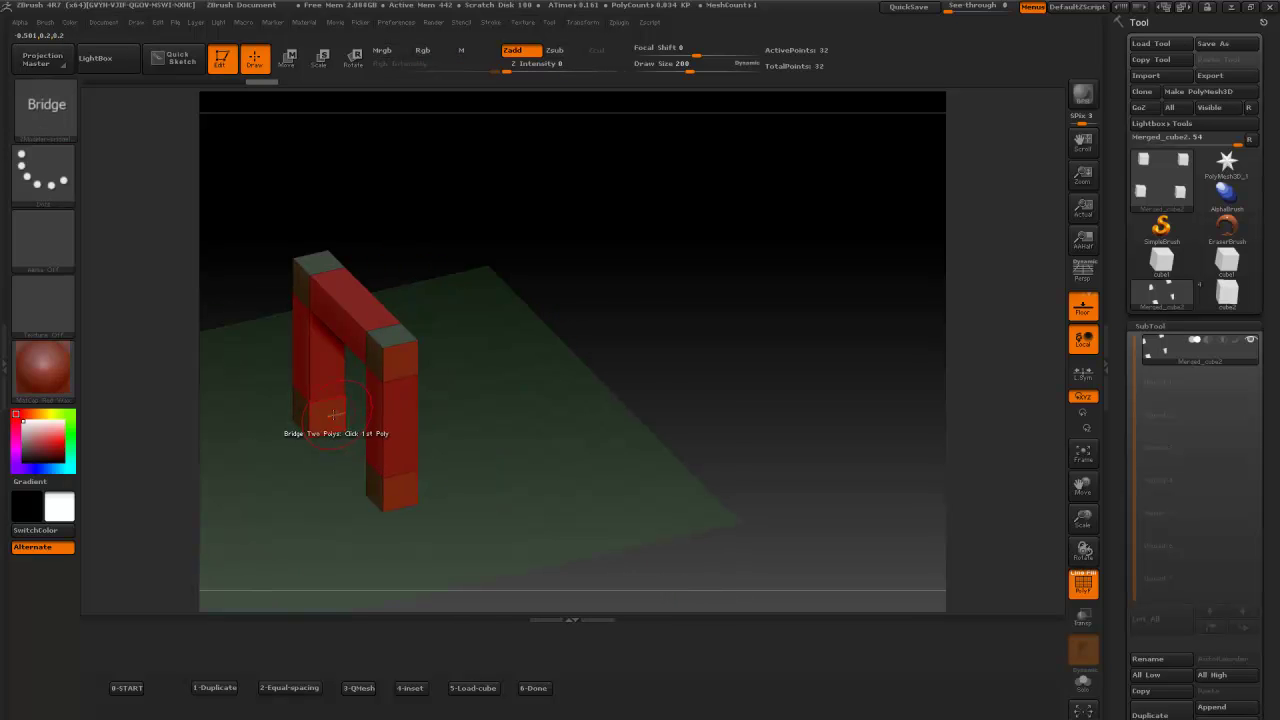
pyautogui.moveTo(547, 436); pyautogui.dragTo(768, 352)
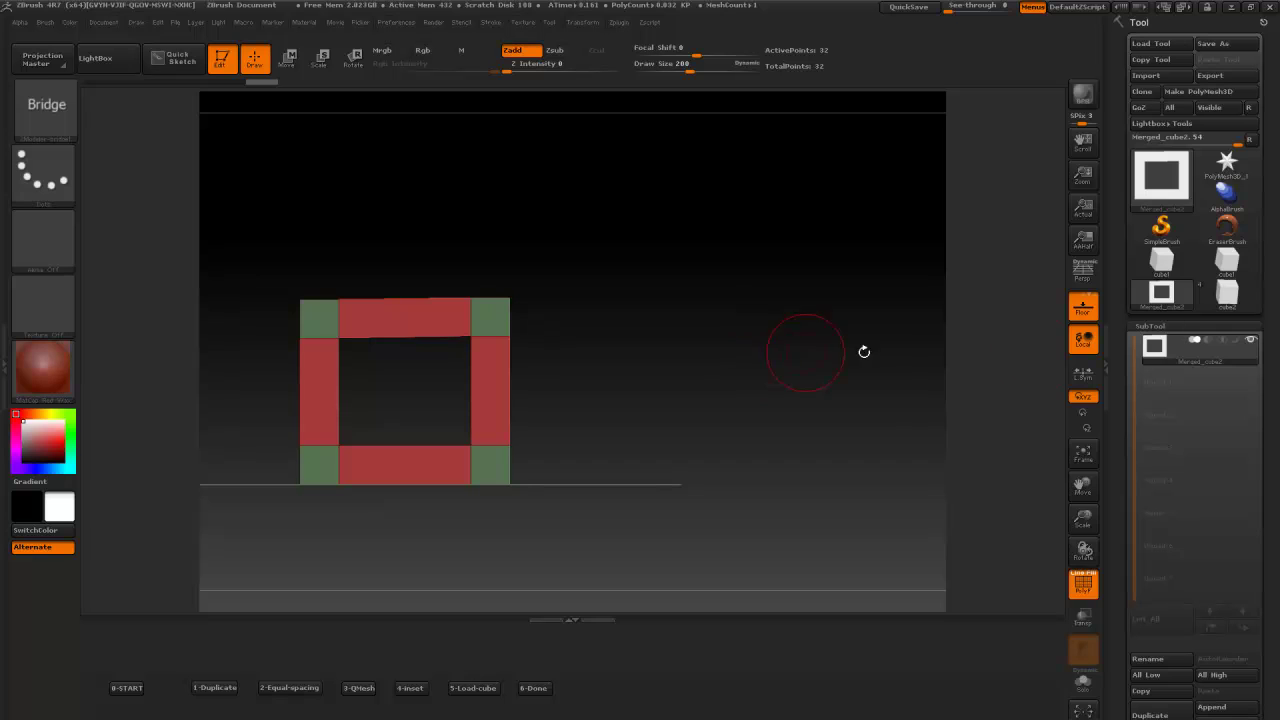
# Step: Duplicate the square frame with the 1-Duplicate macro, move the copy beside the original and merge both with 6-Done
pyautogui.moveTo(1156, 346)
pyautogui.click(219, 688)
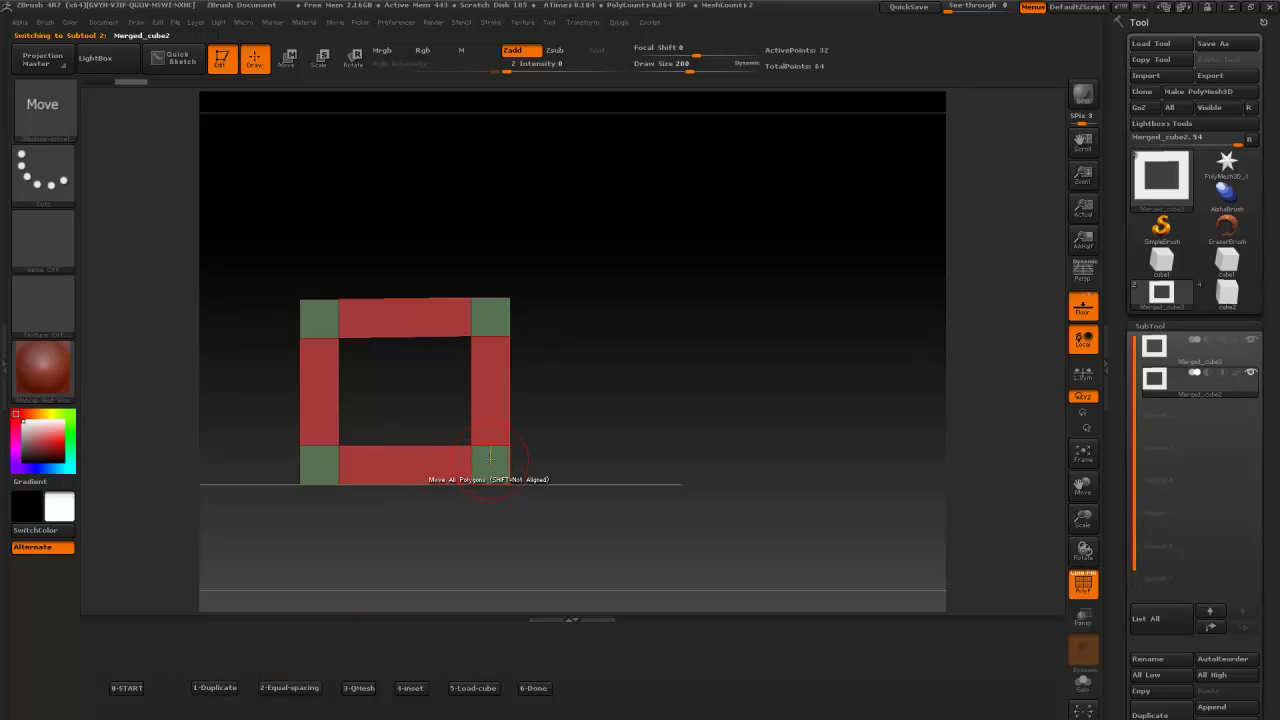
pyautogui.moveTo(593, 426); pyautogui.dragTo(571, 440)
pyautogui.moveTo(508, 469); pyautogui.dragTo(585, 465)
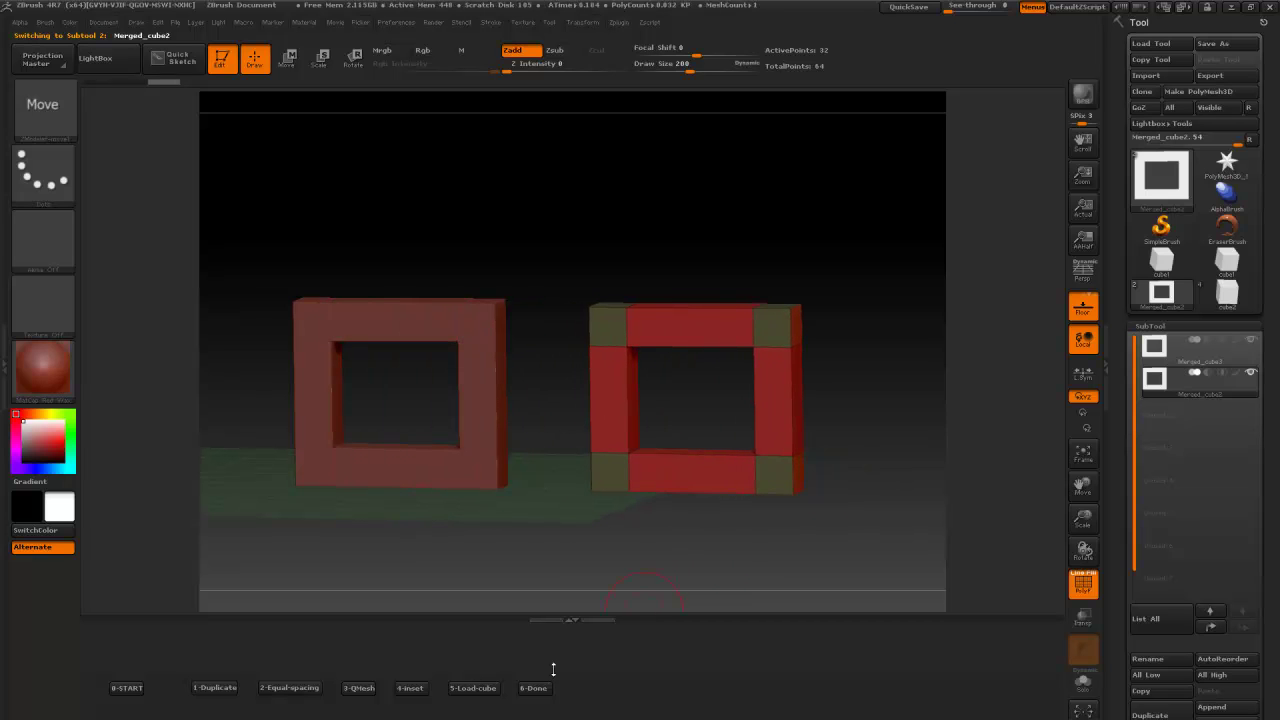
pyautogui.click(531, 689)
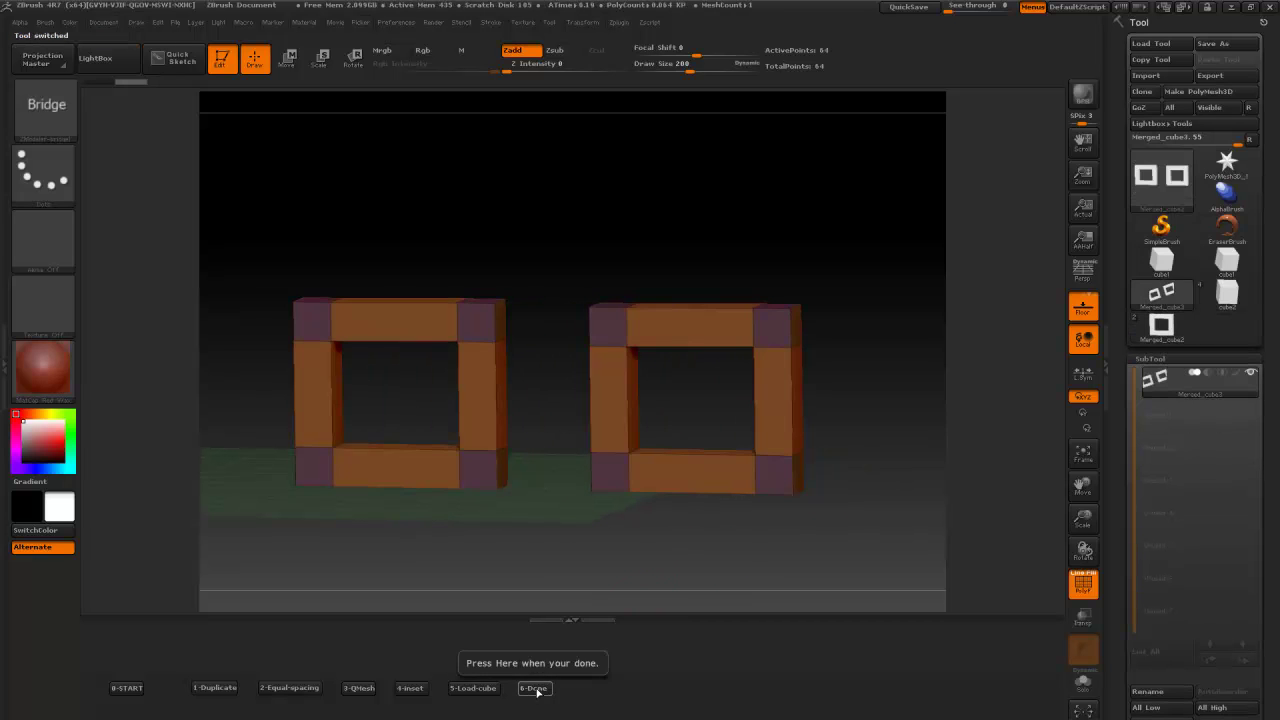
# Step: Bridge the two square frames together at their facing lower and upper corner blocks
pyautogui.moveTo(537, 566); pyautogui.dragTo(492, 545)
pyautogui.click(588, 502)
pyautogui.click(553, 503)
pyautogui.moveTo(511, 294); pyautogui.dragTo(590, 300)
pyautogui.click(543, 328)
pyautogui.moveTo(606, 250); pyautogui.dragTo(581, 233)
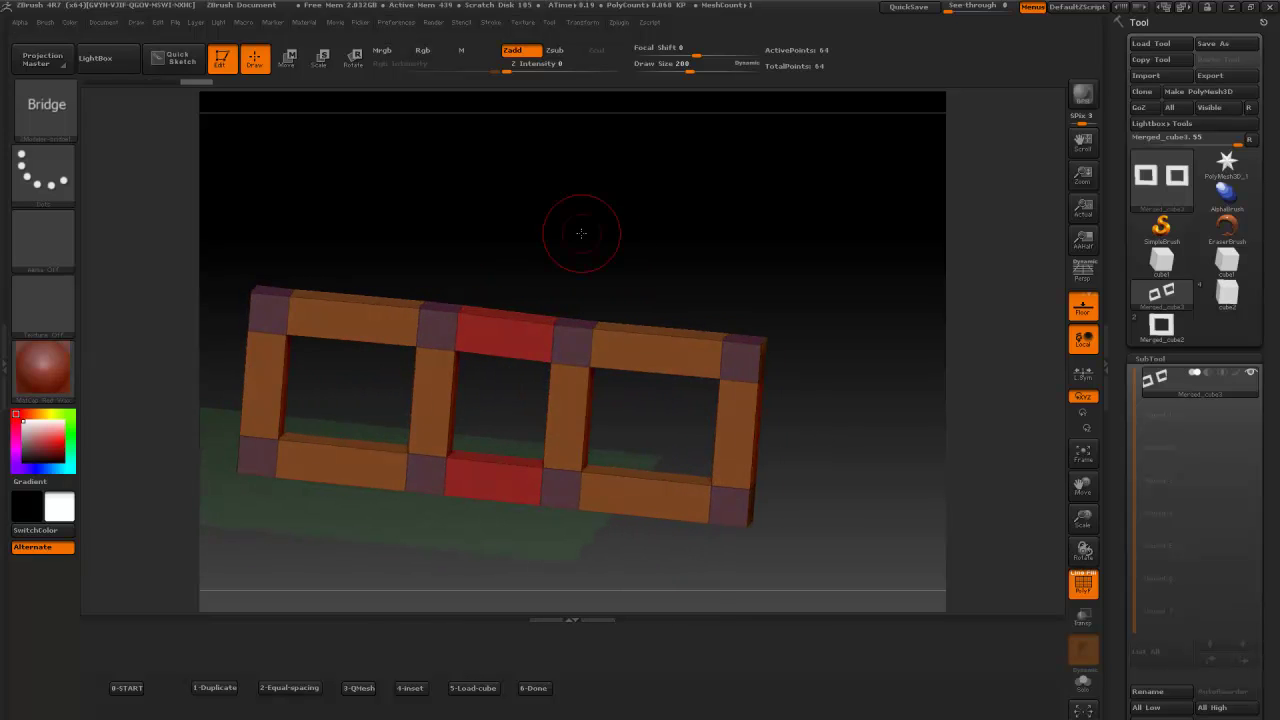
# Step: Start again from a fresh single cube and set the Draw Size to 200
pyautogui.press('5')
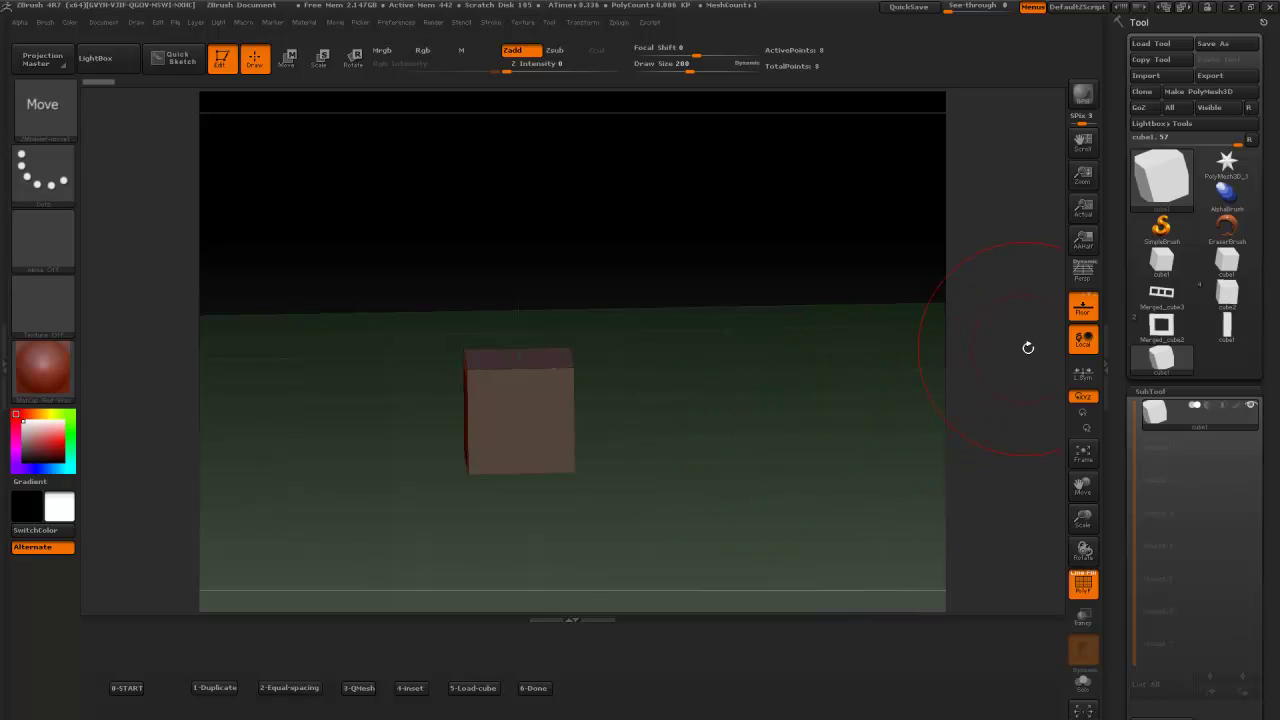
pyautogui.keyDown('shift'); pyautogui.moveTo(826, 395); pyautogui.dragTo(818, 386); pyautogui.keyUp('shift')
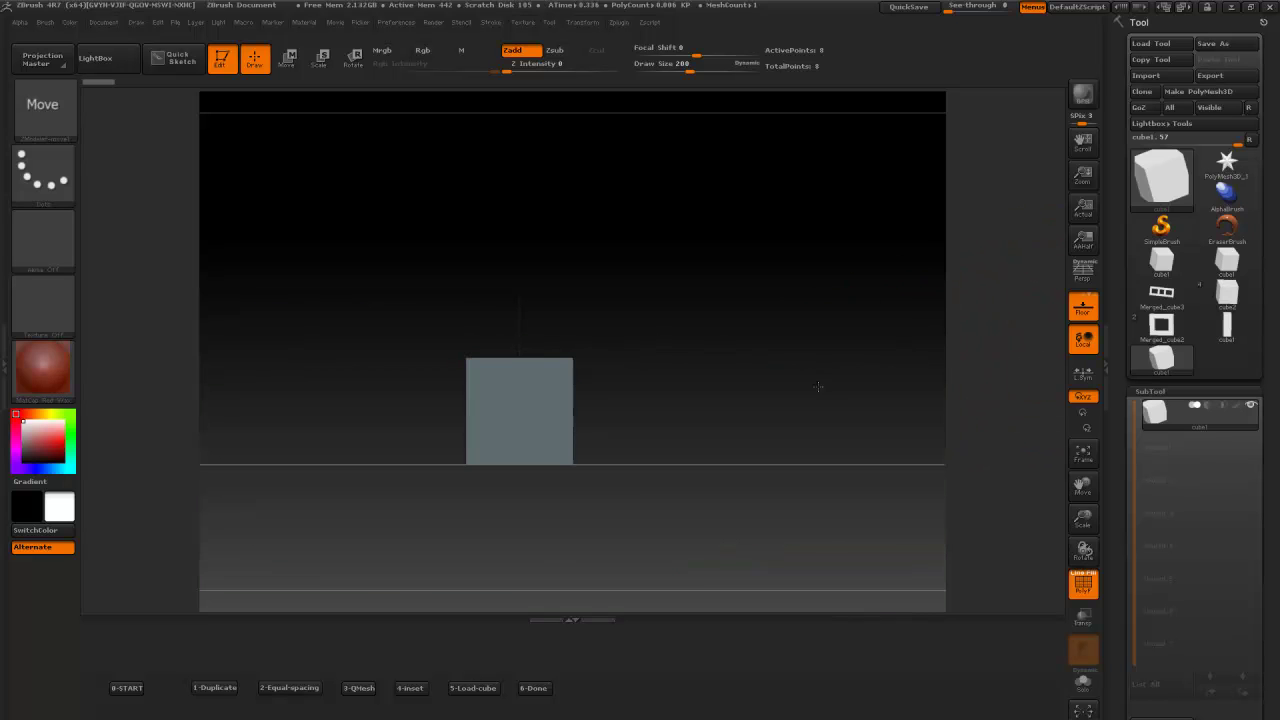
pyautogui.press('f')
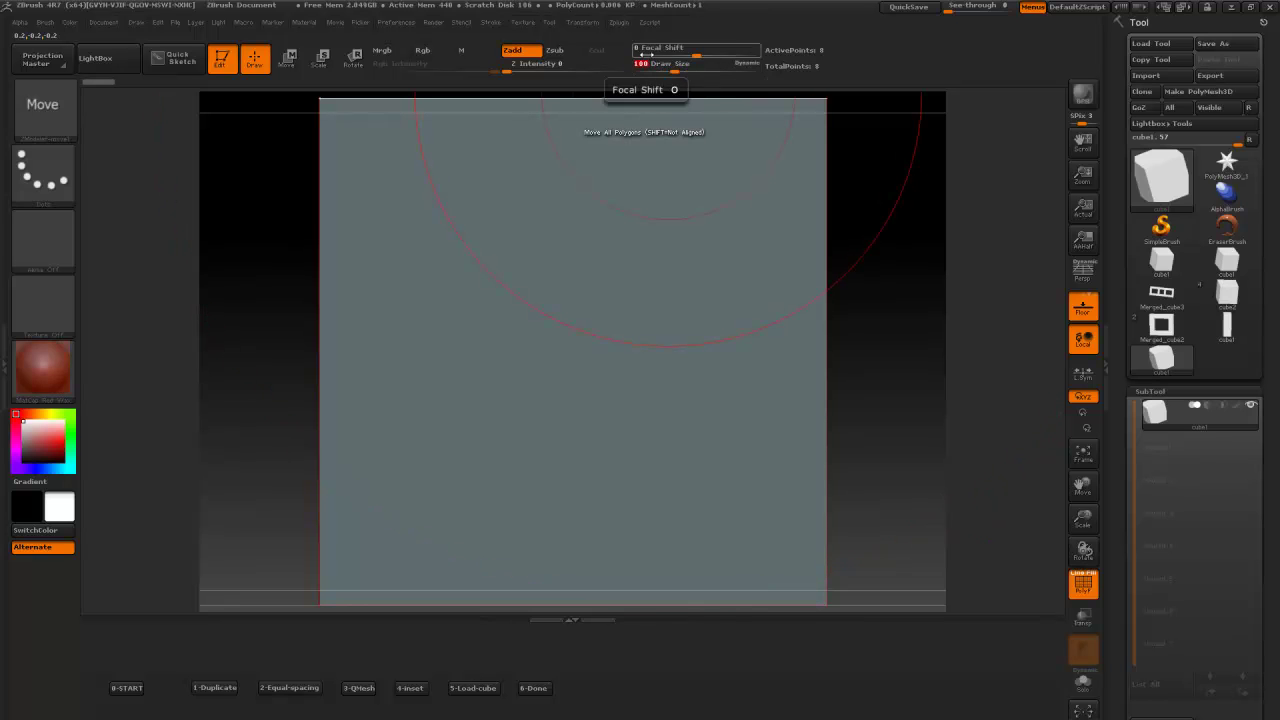
pyautogui.moveTo(905, 361); pyautogui.dragTo(903, 340)
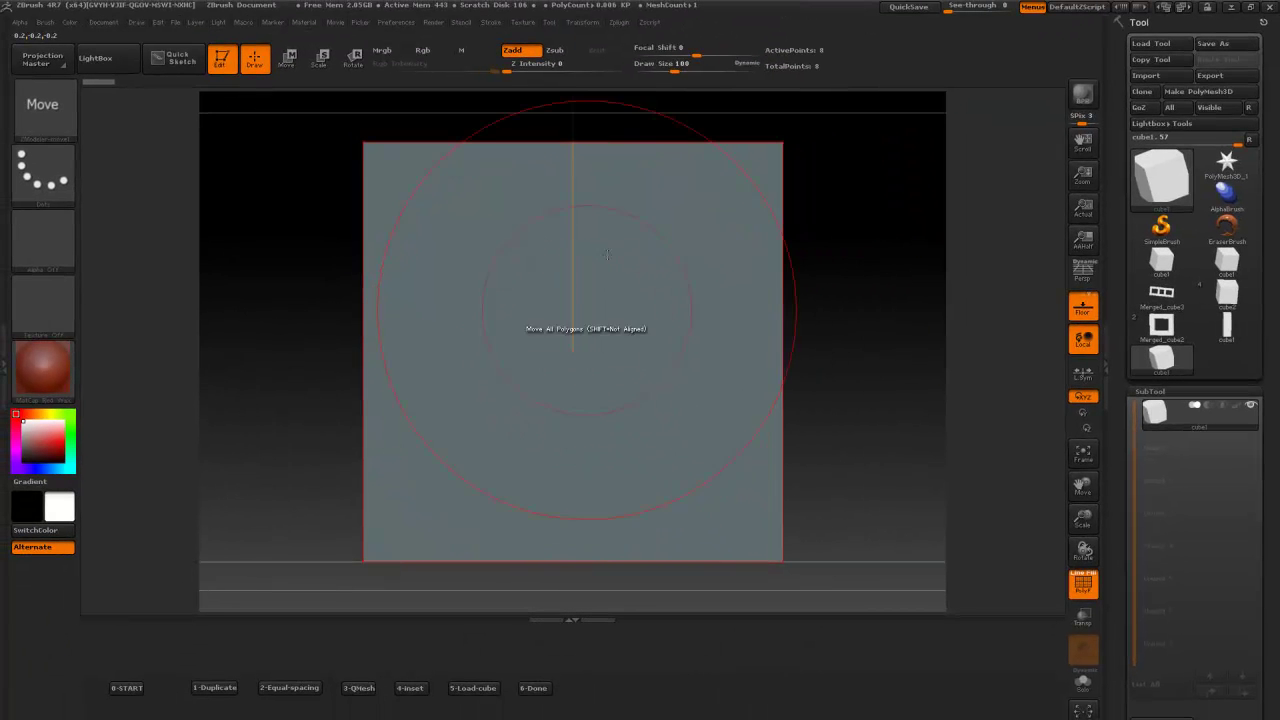
pyautogui.click(674, 64)
pyautogui.write('200')
pyautogui.press('Return')
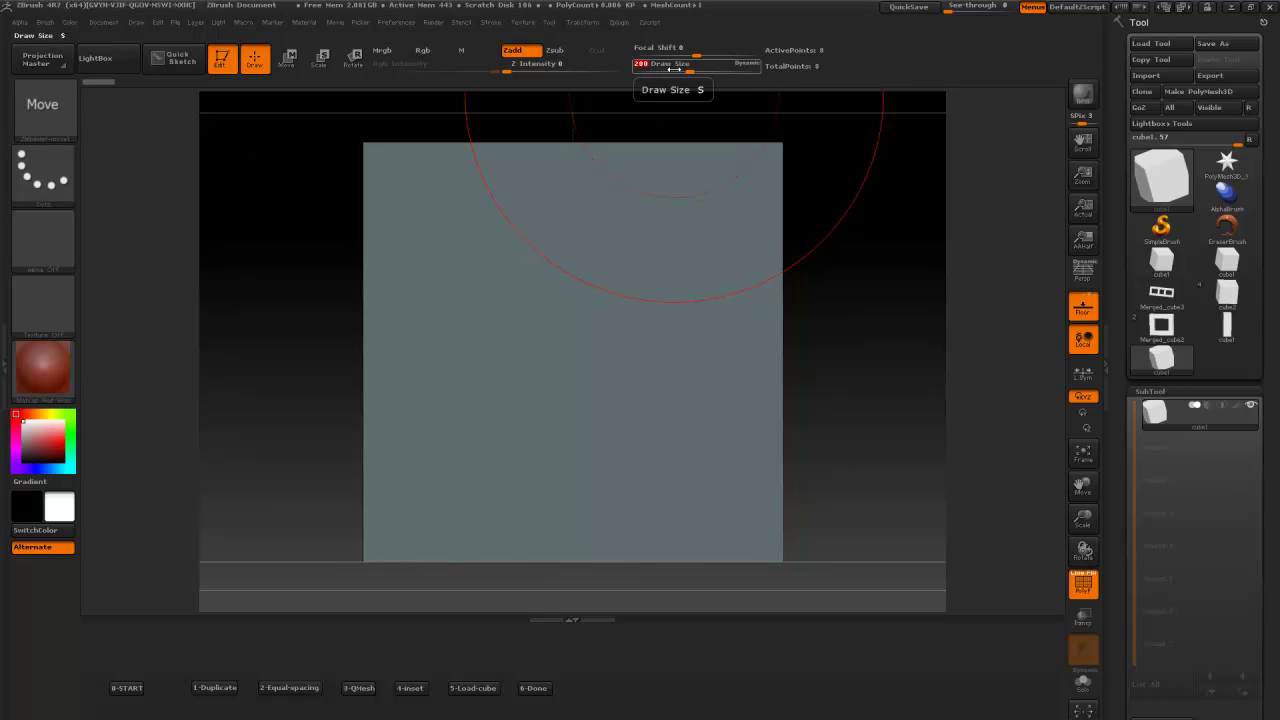
pyautogui.keyDown('ctrl'); pyautogui.moveTo(906, 292); pyautogui.dragTo(857, 149, button='right'); pyautogui.keyUp('ctrl')
# Step: Run the 2-Equal-spacing macro, choose the Step By Brush modifier and extrude the cube's top face up by two equal blocks
pyautogui.click(292, 688)
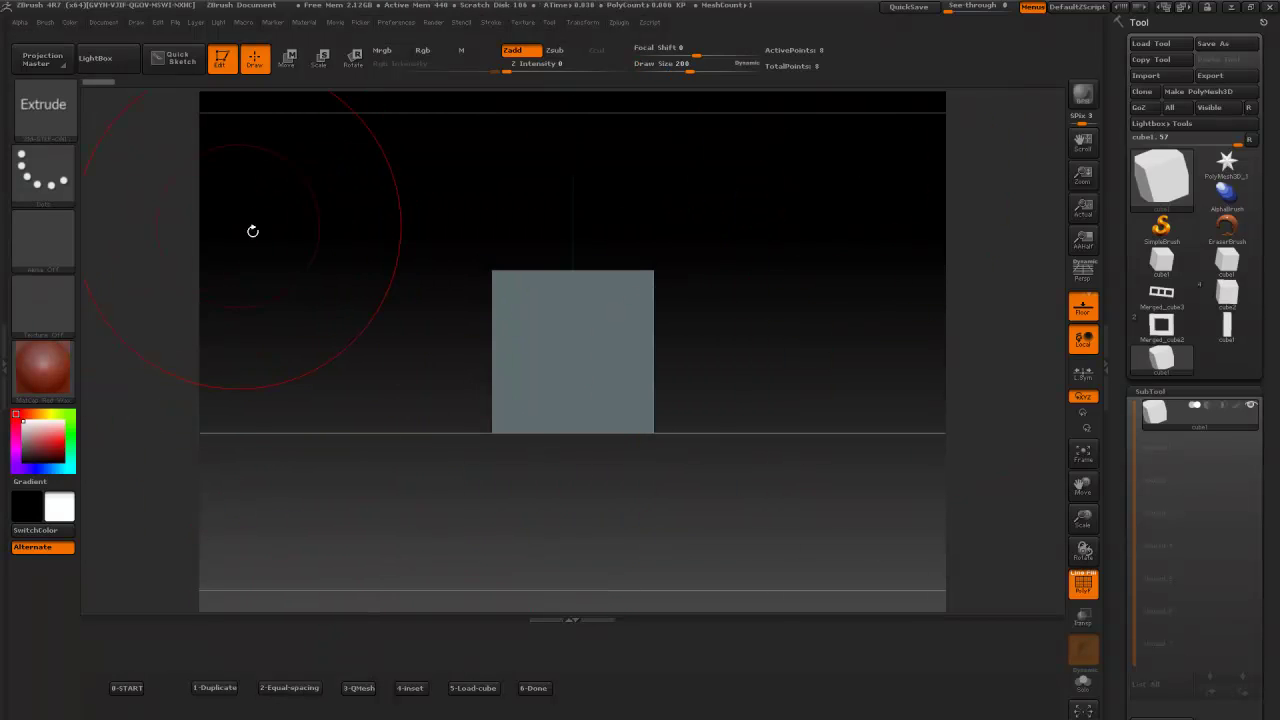
pyautogui.moveTo(317, 270); pyautogui.dragTo(322, 289)
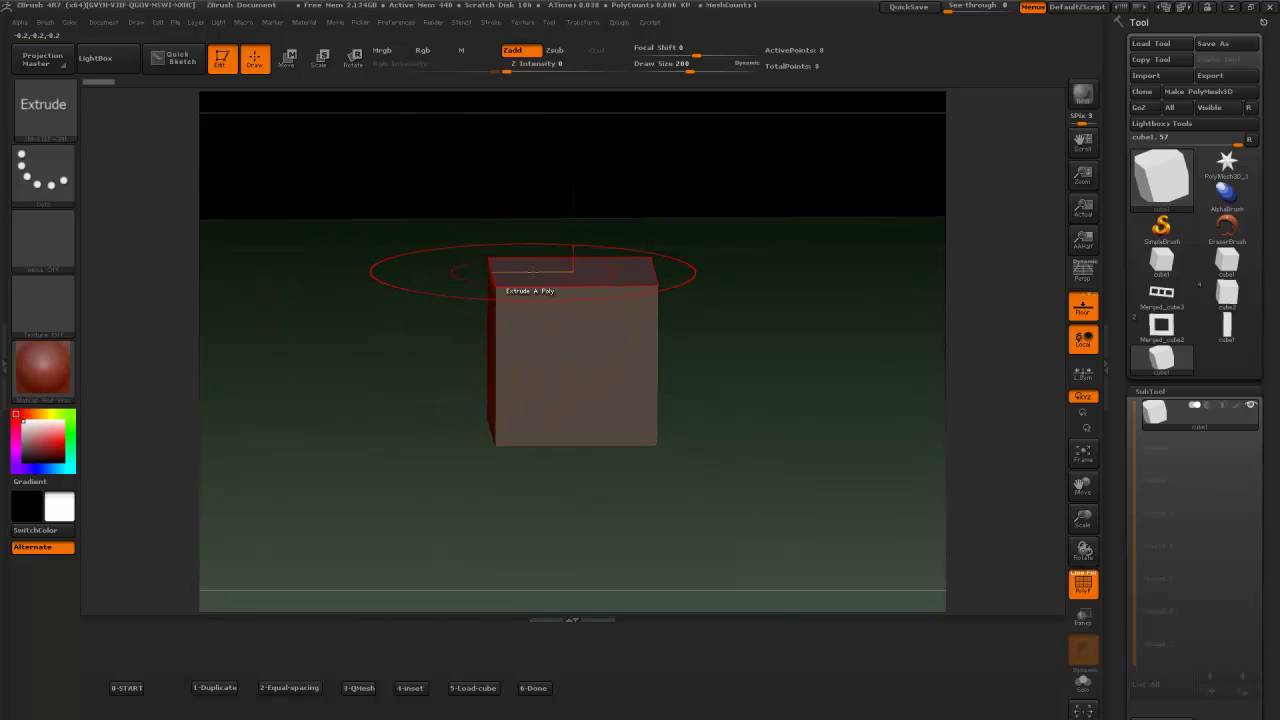
pyautogui.press('space')
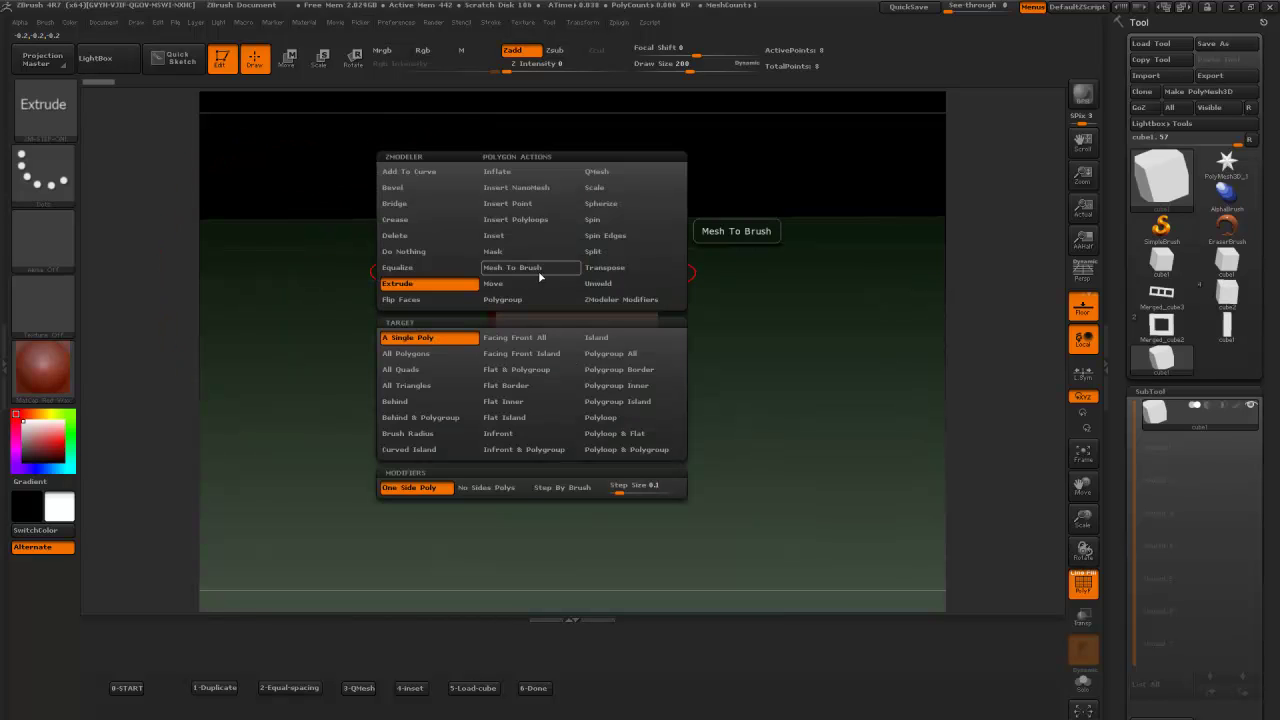
pyautogui.click(563, 487)
pyautogui.moveTo(750, 300); pyautogui.dragTo(740, 410)
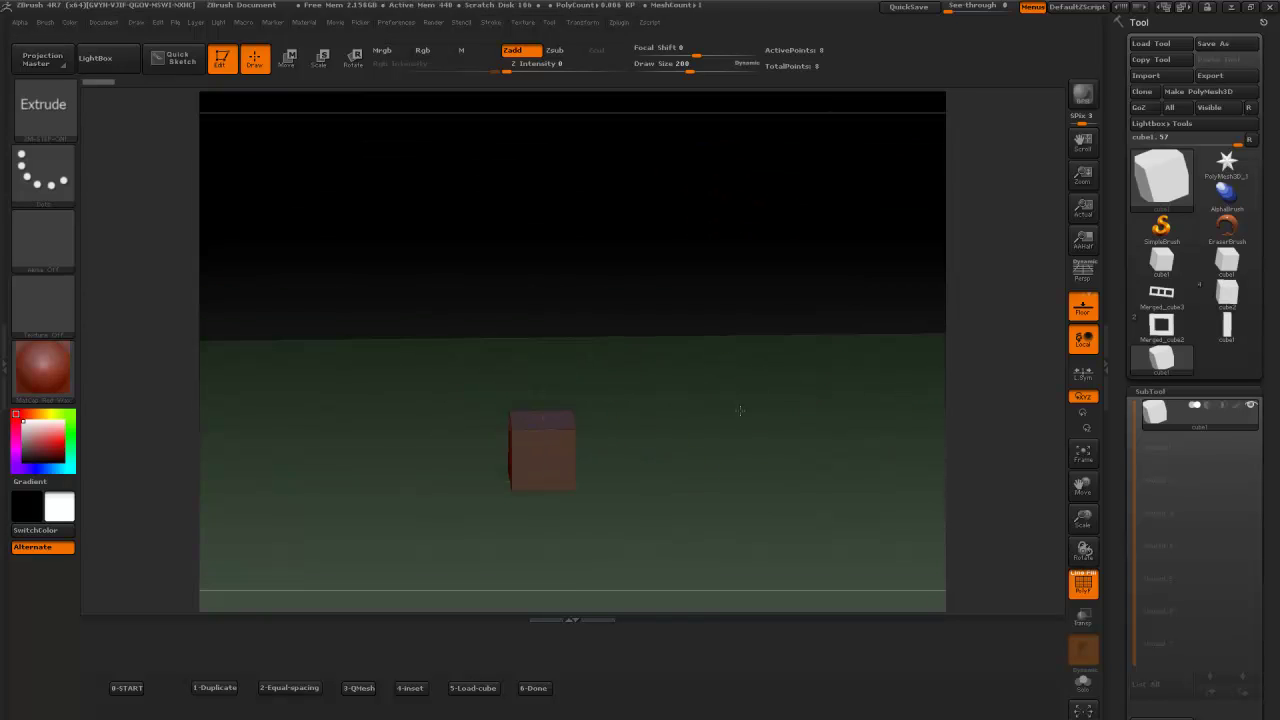
pyautogui.moveTo(546, 414); pyautogui.dragTo(549, 256)
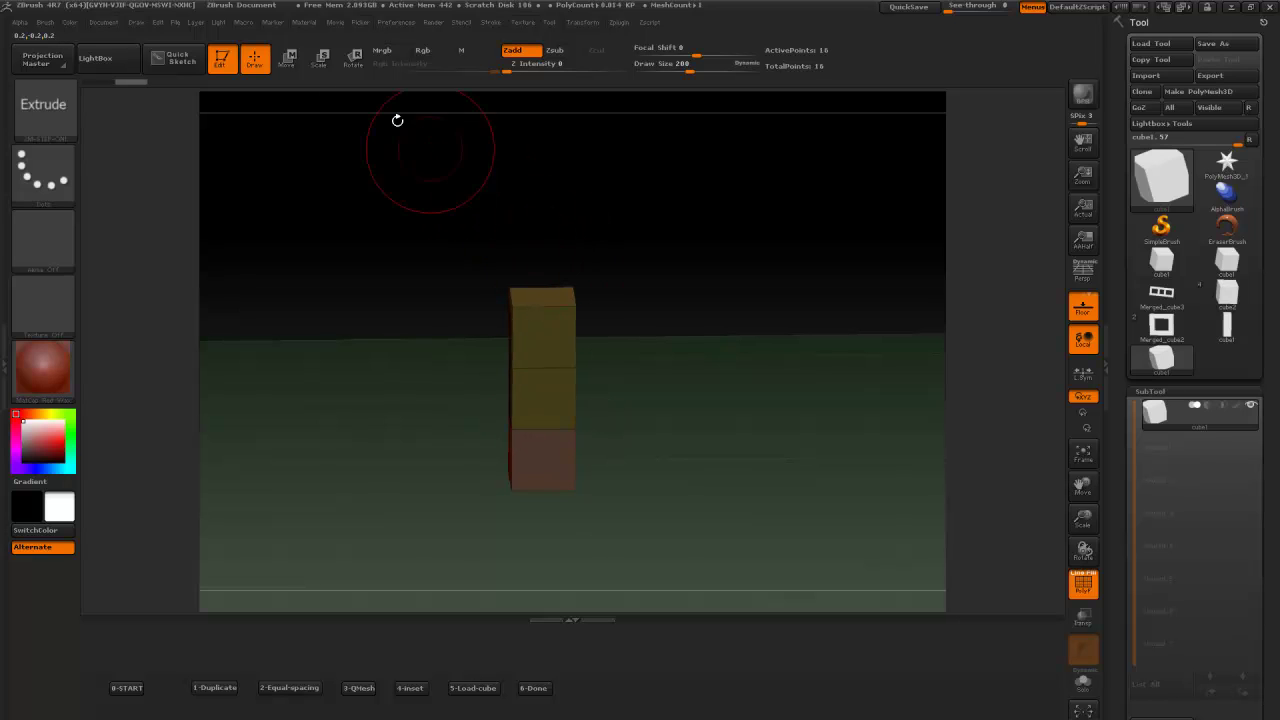
# Step: Measure the width and height of the extruded column's blocks with the Transpose line, and return to the 2-Equal-spacing macro
pyautogui.click(287, 57)
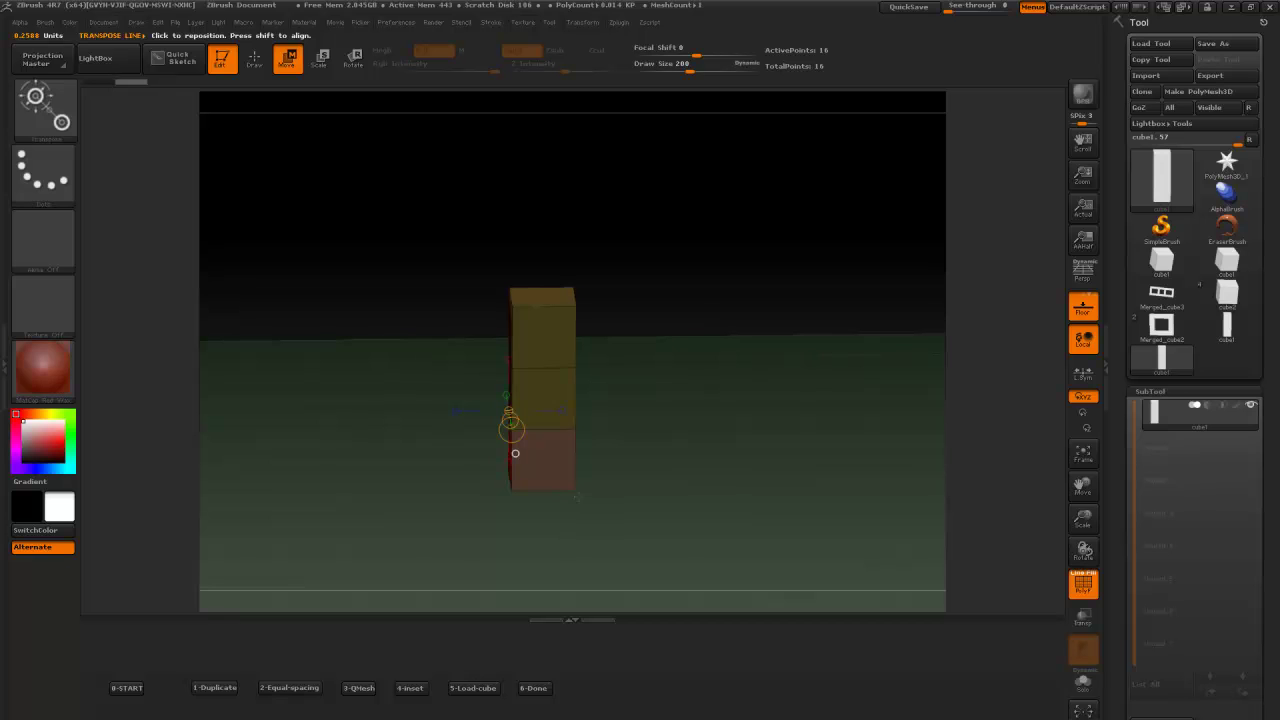
pyautogui.moveTo(577, 489); pyautogui.dragTo(511, 491)
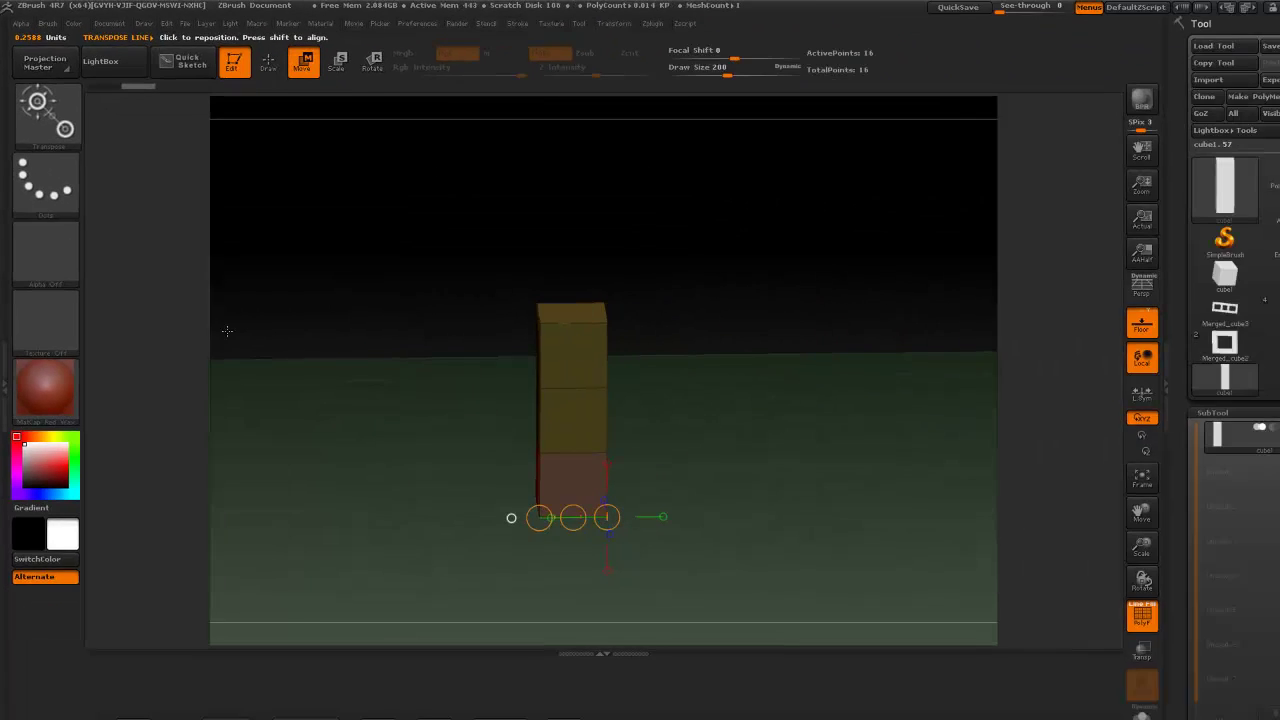
pyautogui.moveTo(226, 331)
pyautogui.mouseDown()
pyautogui.moveTo(251, 321)
pyautogui.moveTo(559, 500)
pyautogui.mouseUp()
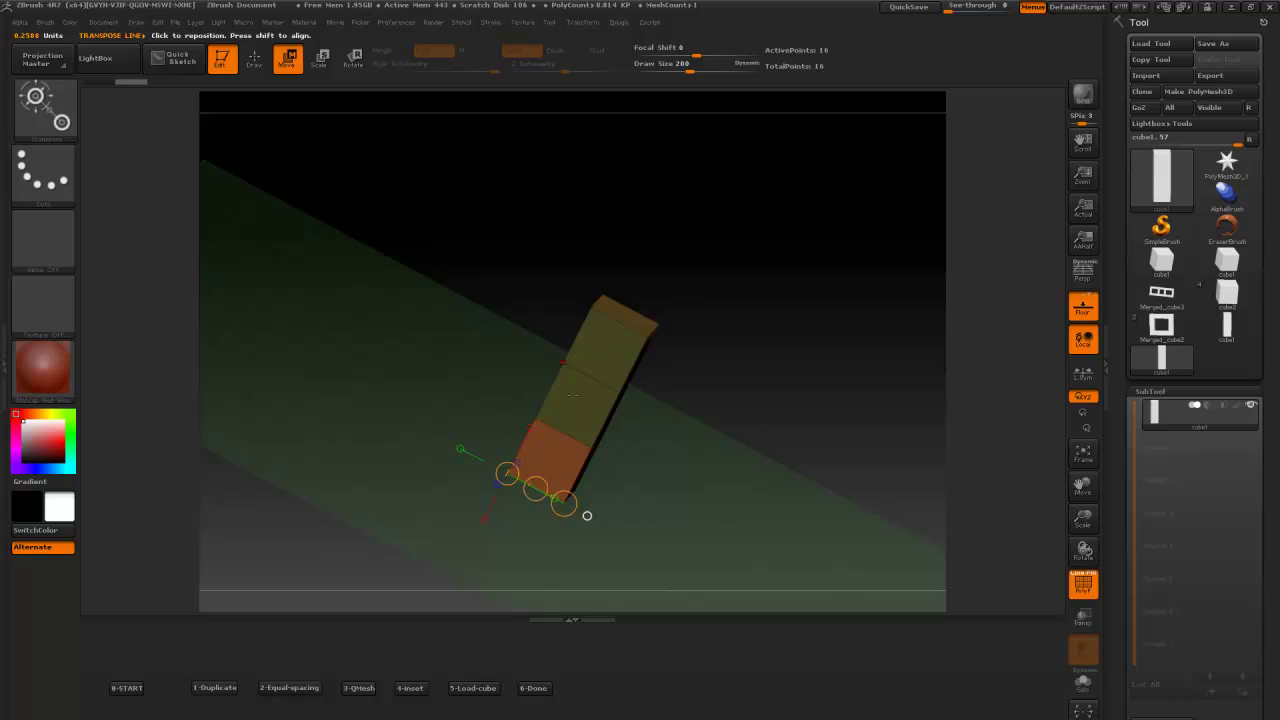
pyautogui.moveTo(598, 305)
pyautogui.mouseDown()
pyautogui.moveTo(555, 382)
pyautogui.moveTo(585, 370)
pyautogui.moveTo(563, 362)
pyautogui.mouseUp()
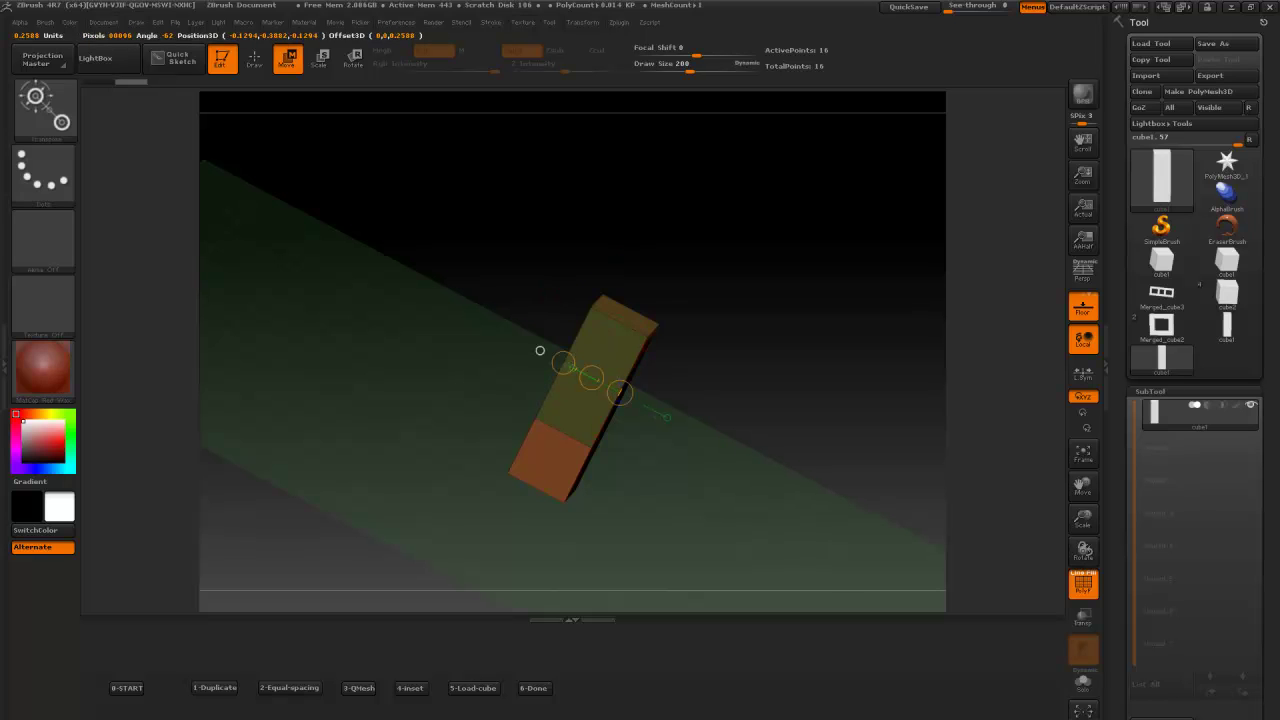
pyautogui.moveTo(591, 307); pyautogui.dragTo(551, 385)
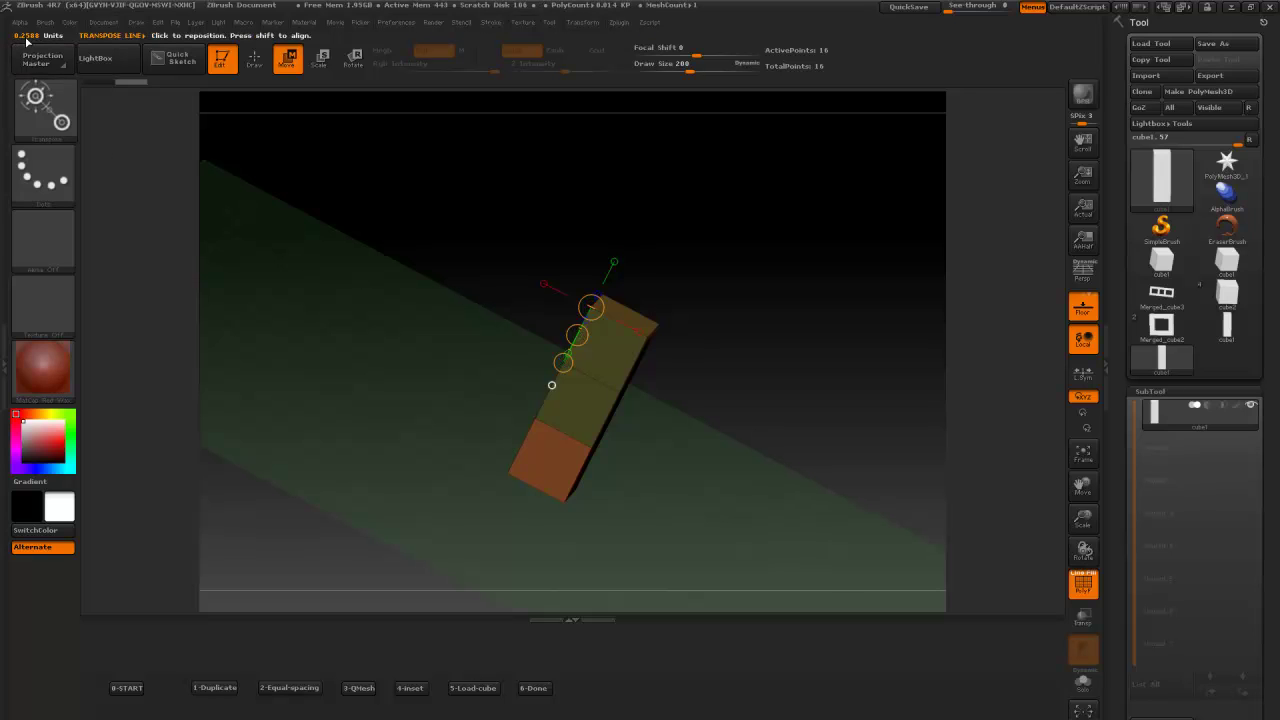
pyautogui.click(254, 57)
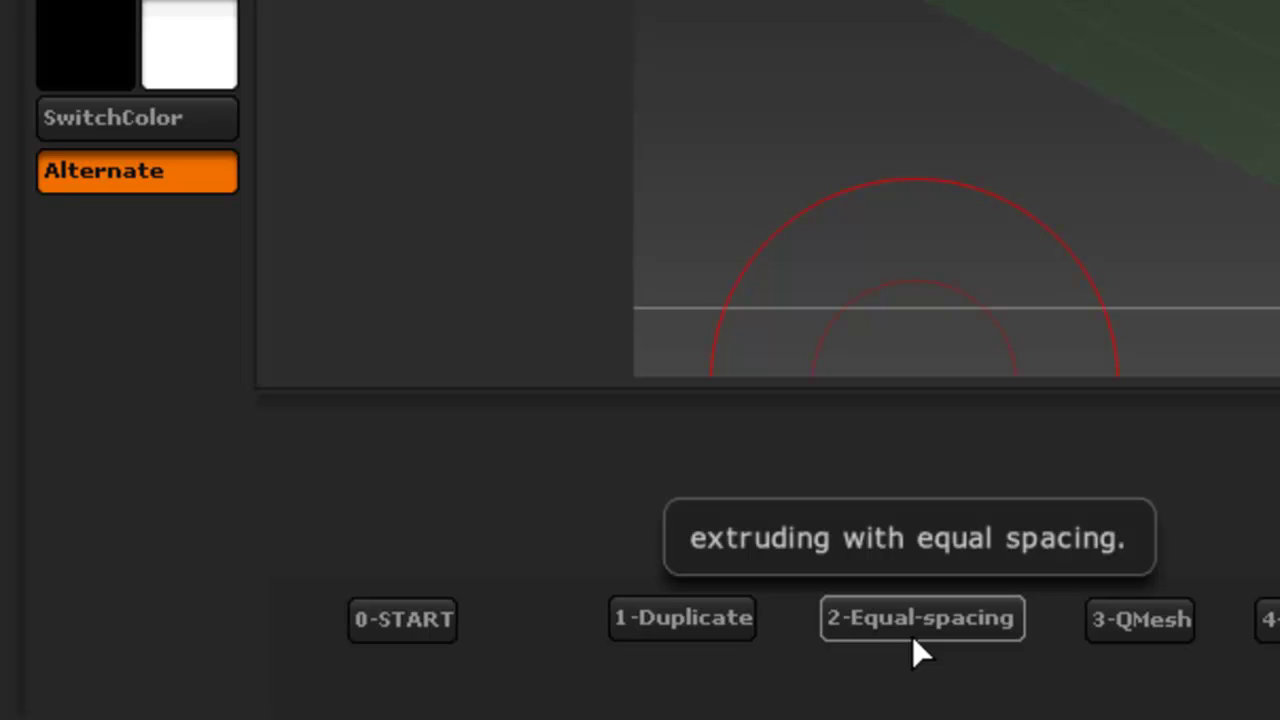
pyautogui.click(912, 638)
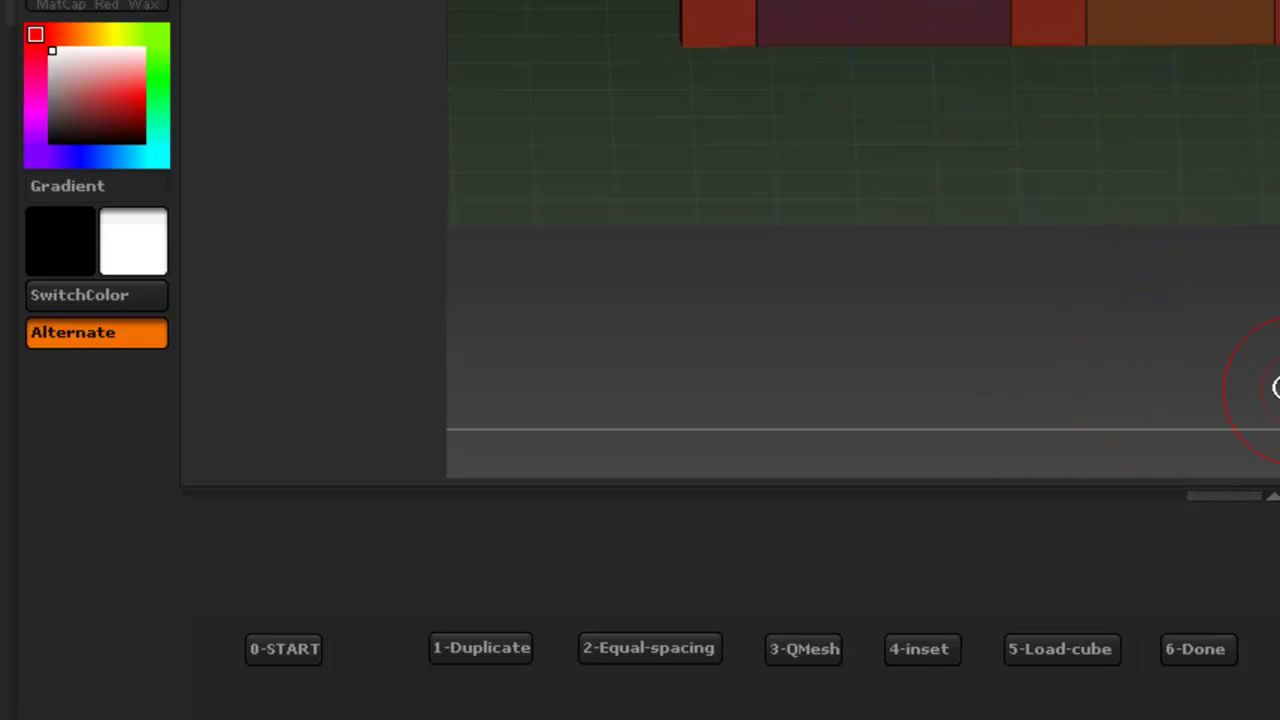
# Step: Add a new cube to the three-opening frame with the 5-Load-cube macro and raise it into the left opening
pyautogui.click(1035, 657)
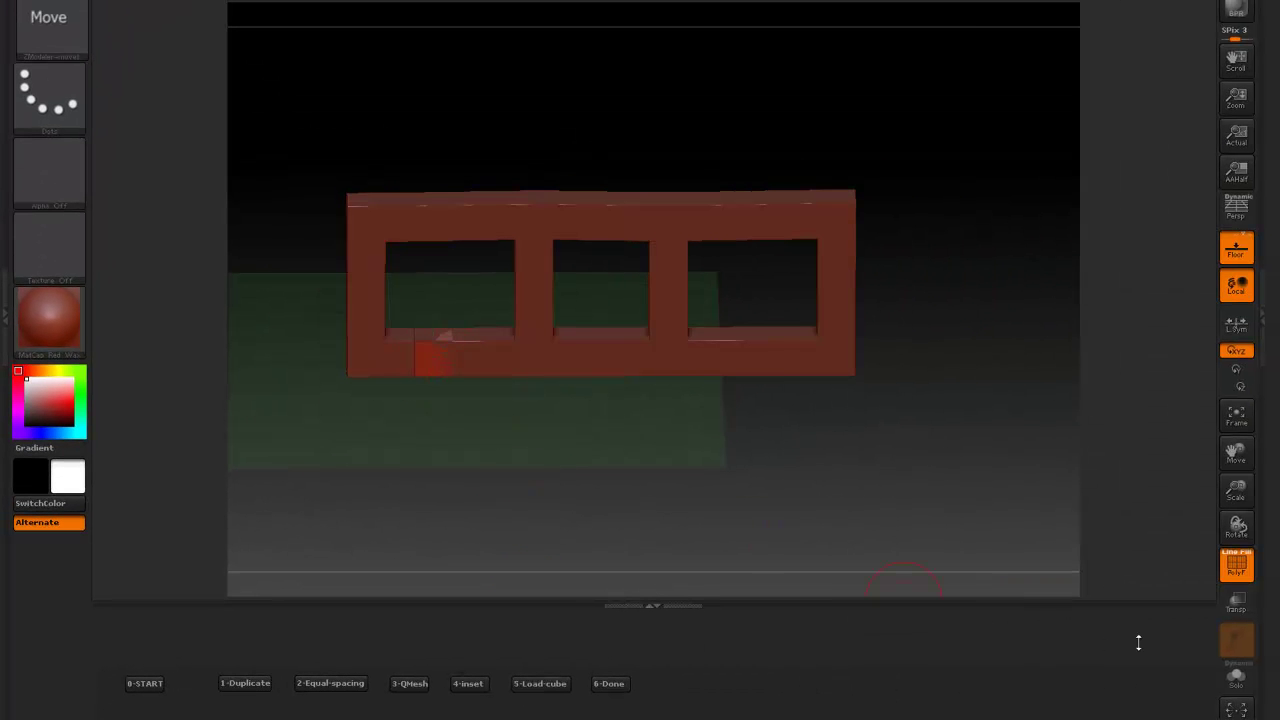
pyautogui.click(1236, 677)
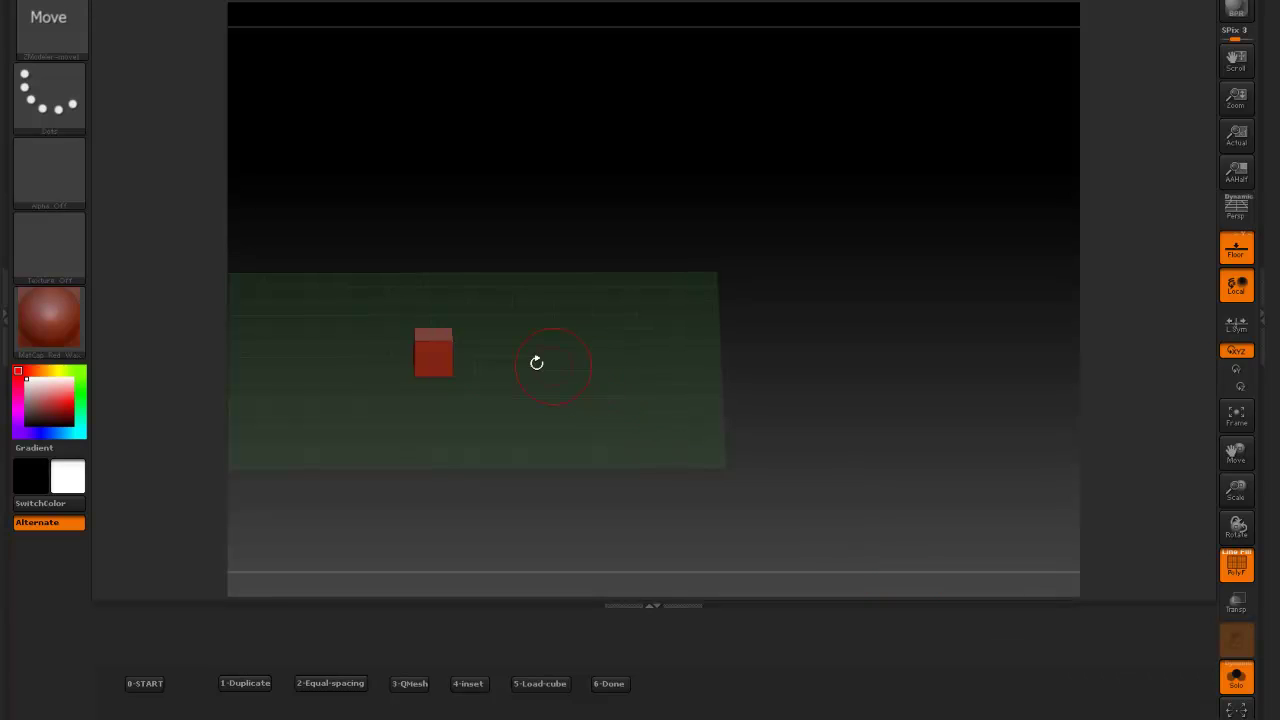
pyautogui.click(1232, 680)
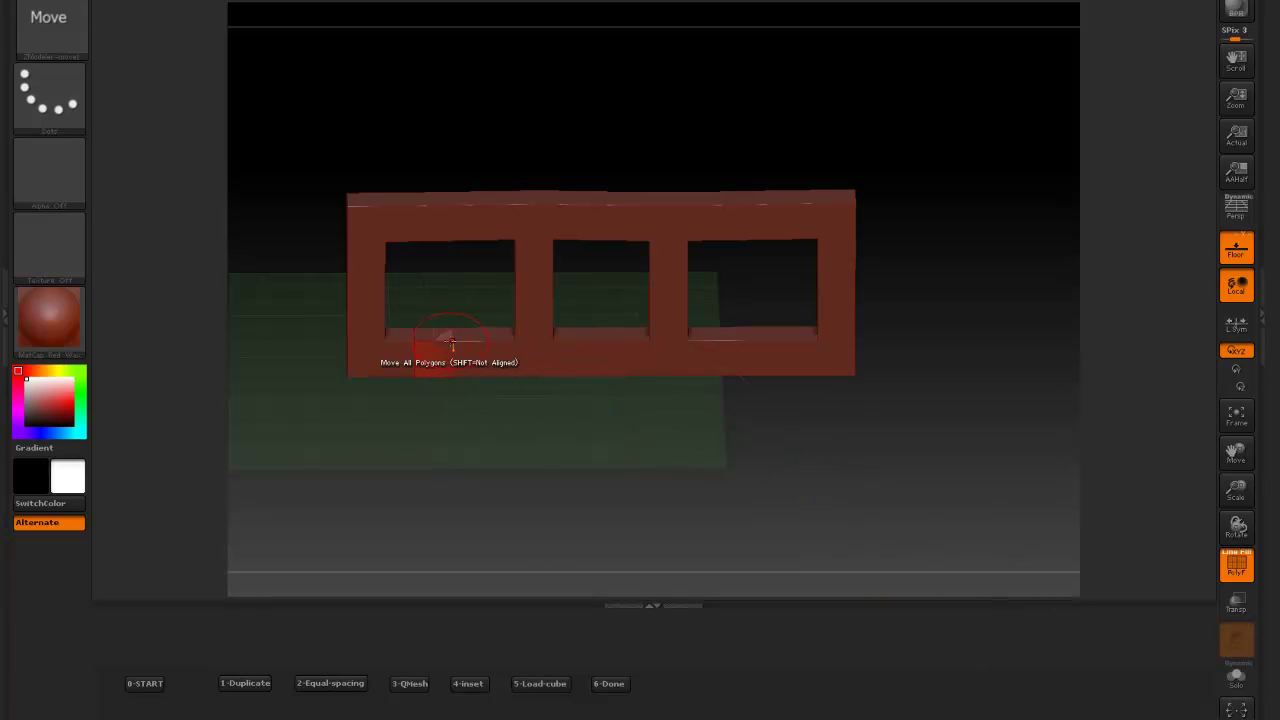
pyautogui.moveTo(435, 327); pyautogui.dragTo(432, 251)
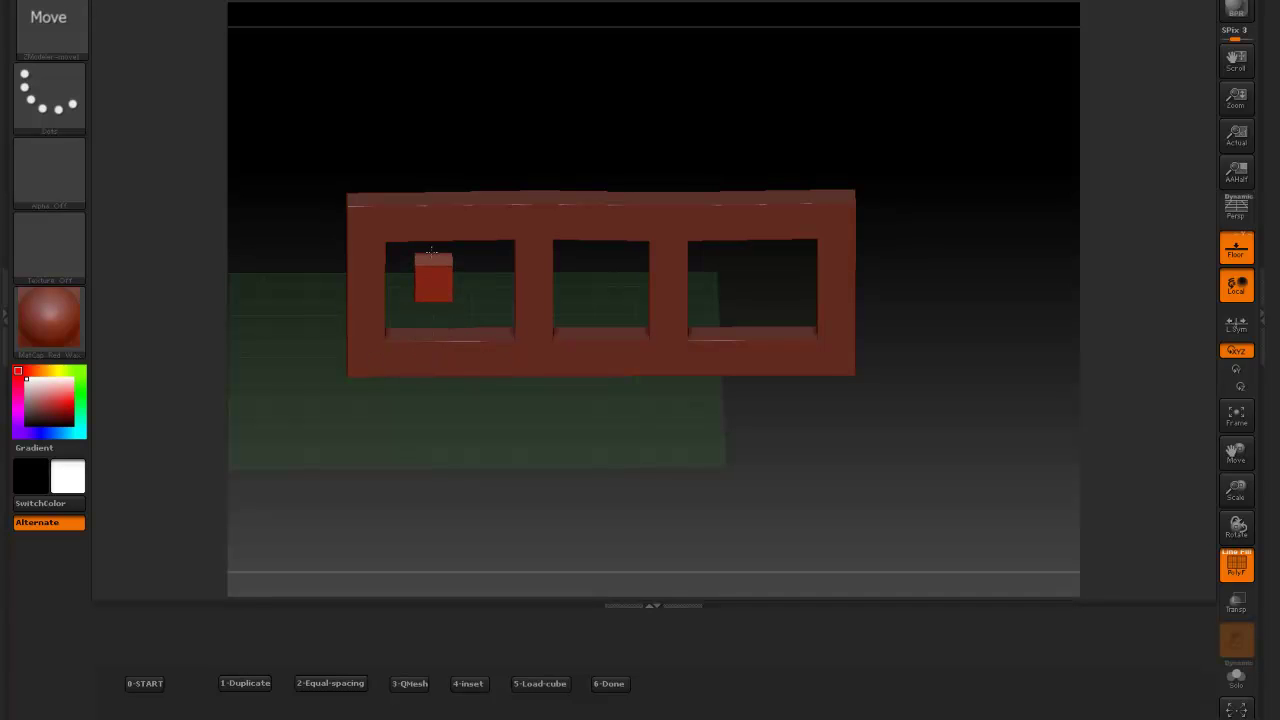
# Step: Run the 0-START and 5-Load-cube macros, then duplicate the loaded cube above the frame with 1-Duplicate and finish with 6-Done
pyautogui.click(154, 684)
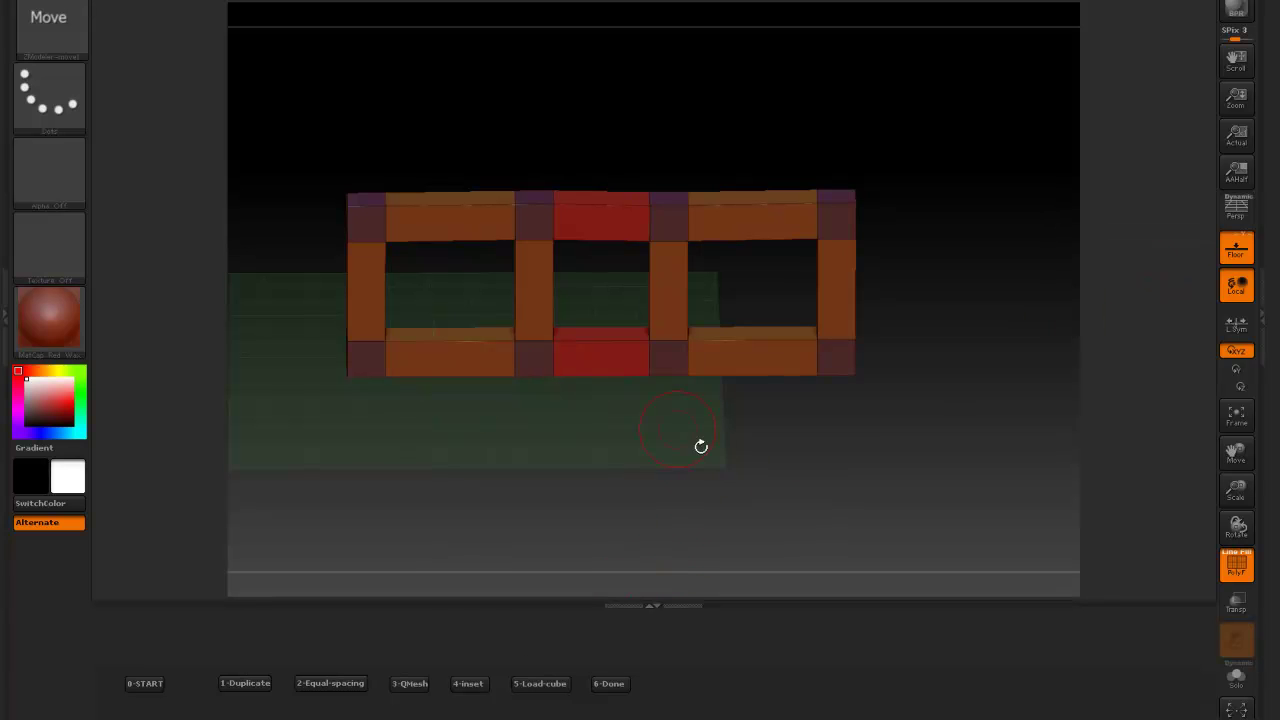
pyautogui.click(547, 684)
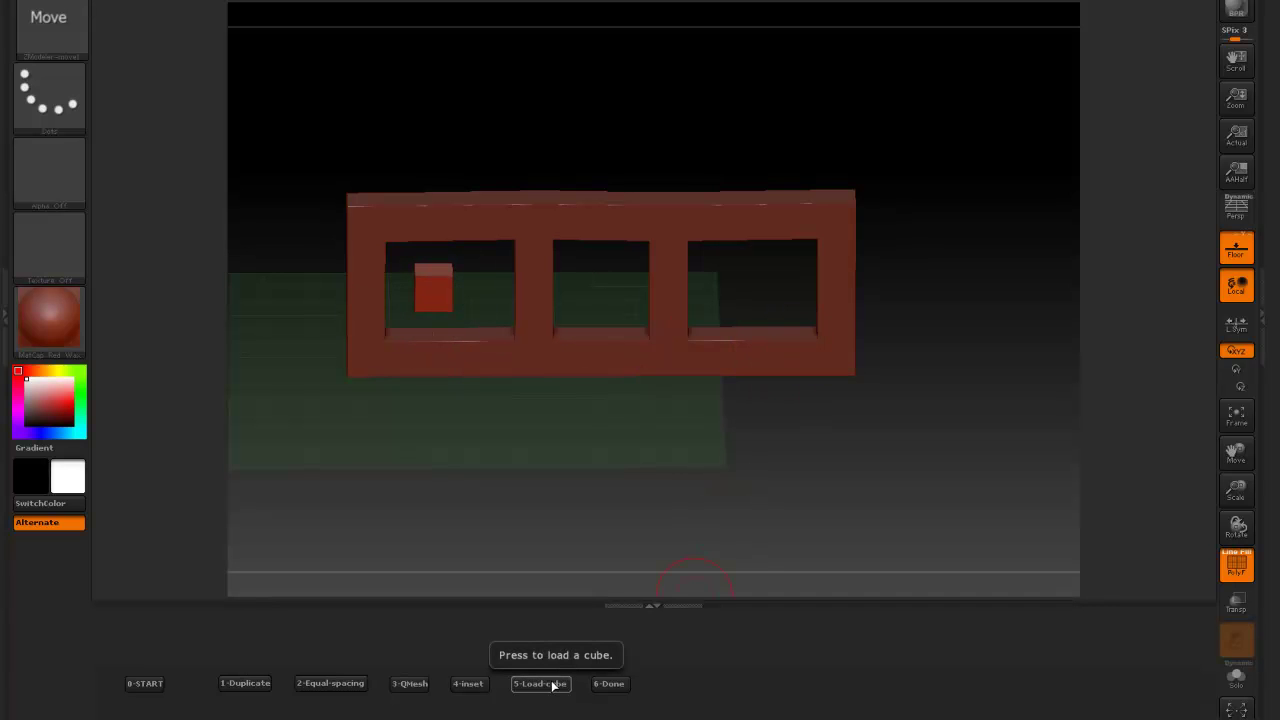
pyautogui.click(247, 685)
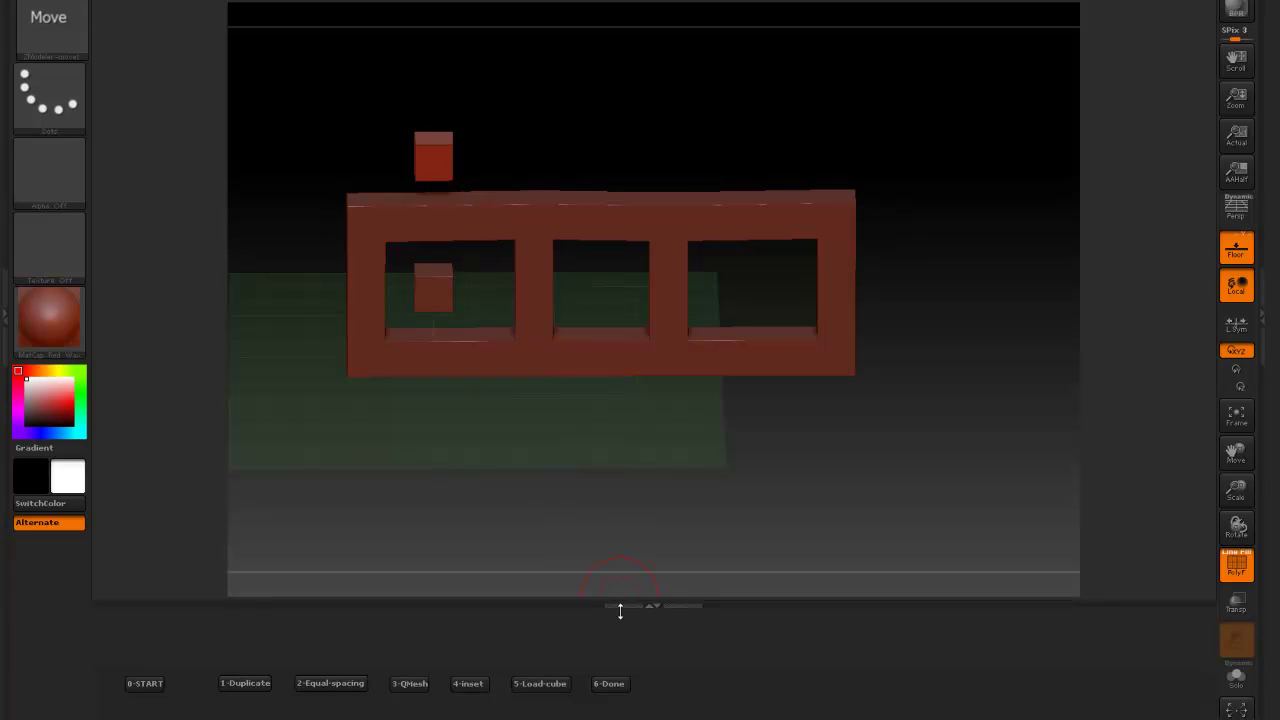
pyautogui.click(609, 685)
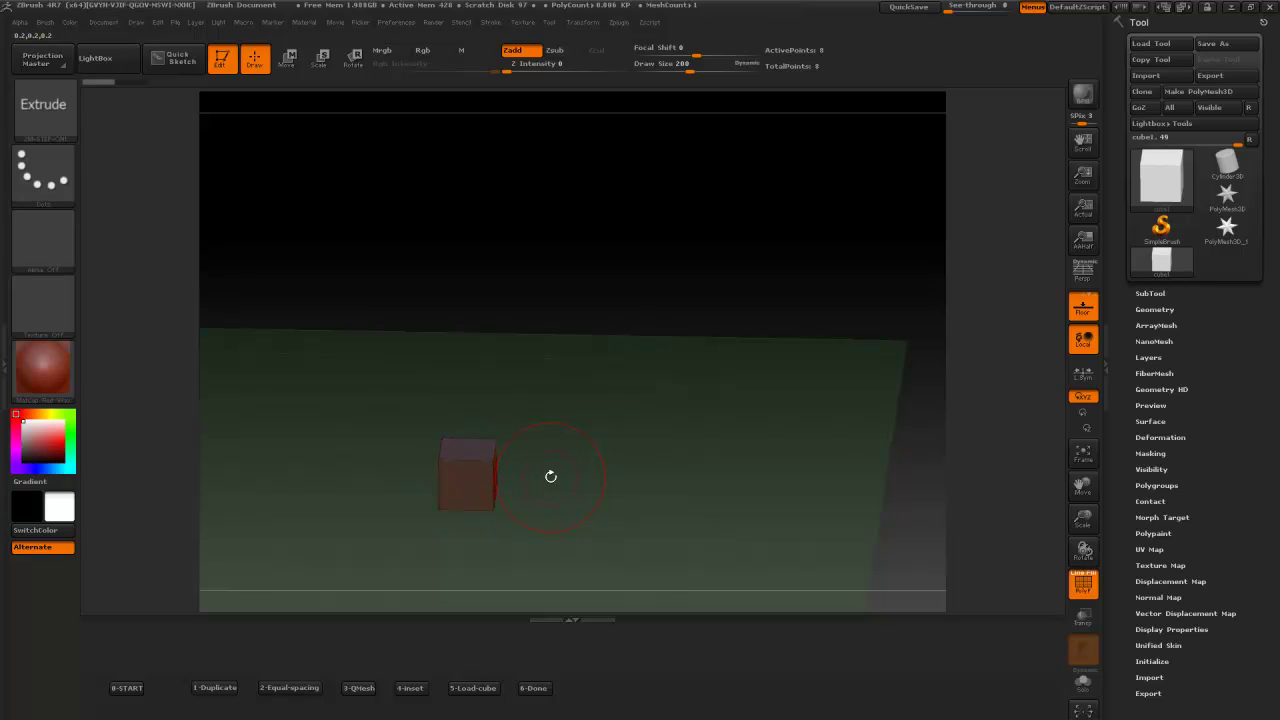
# Step: Undo a trial equal-spacing extrusion of a fresh cube and pull its top face up as one long segment with the 3-QMesh macro
pyautogui.moveTo(467, 449); pyautogui.dragTo(471, 217)
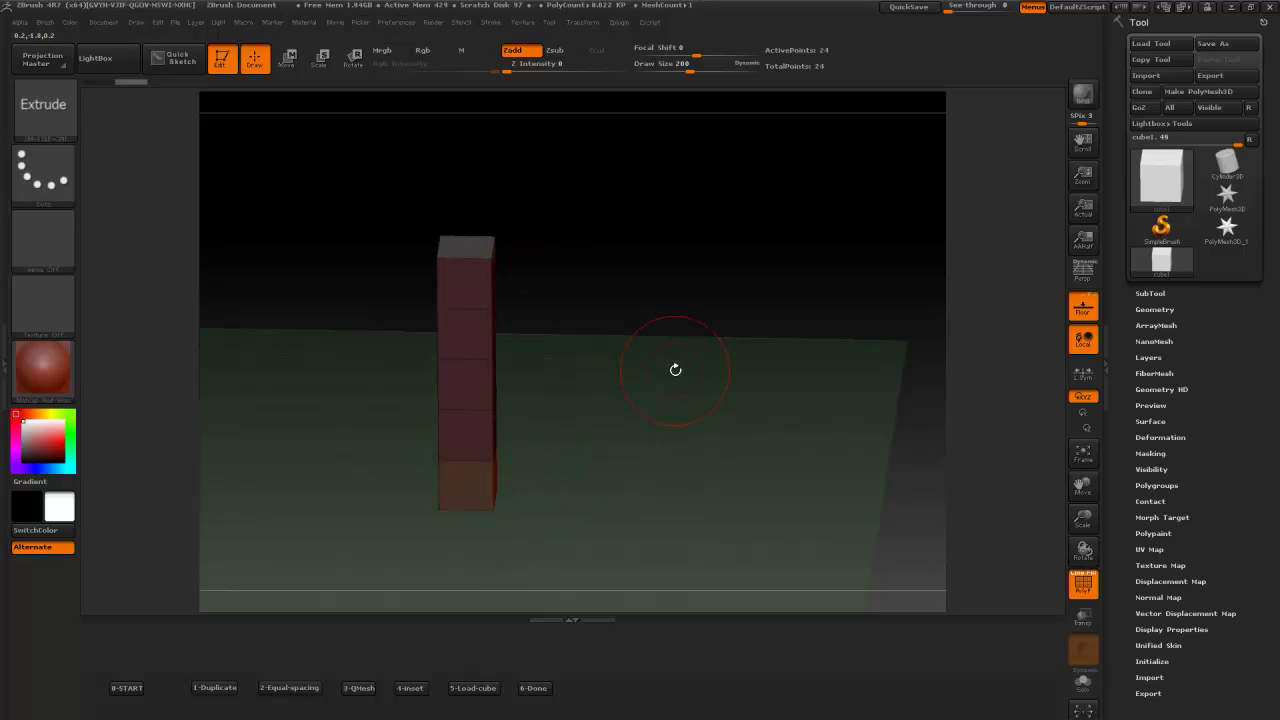
pyautogui.hotkey('ctrl', 'z')
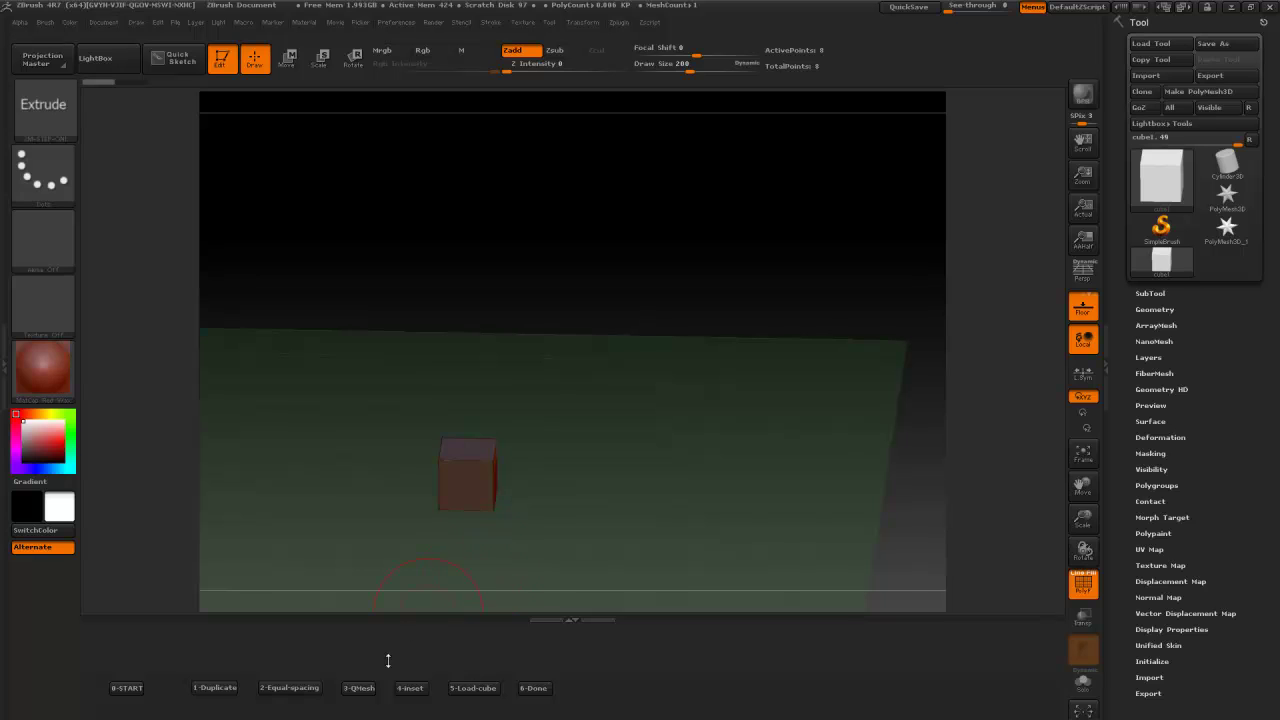
pyautogui.click(362, 688)
pyautogui.moveTo(472, 453); pyautogui.dragTo(462, 177)
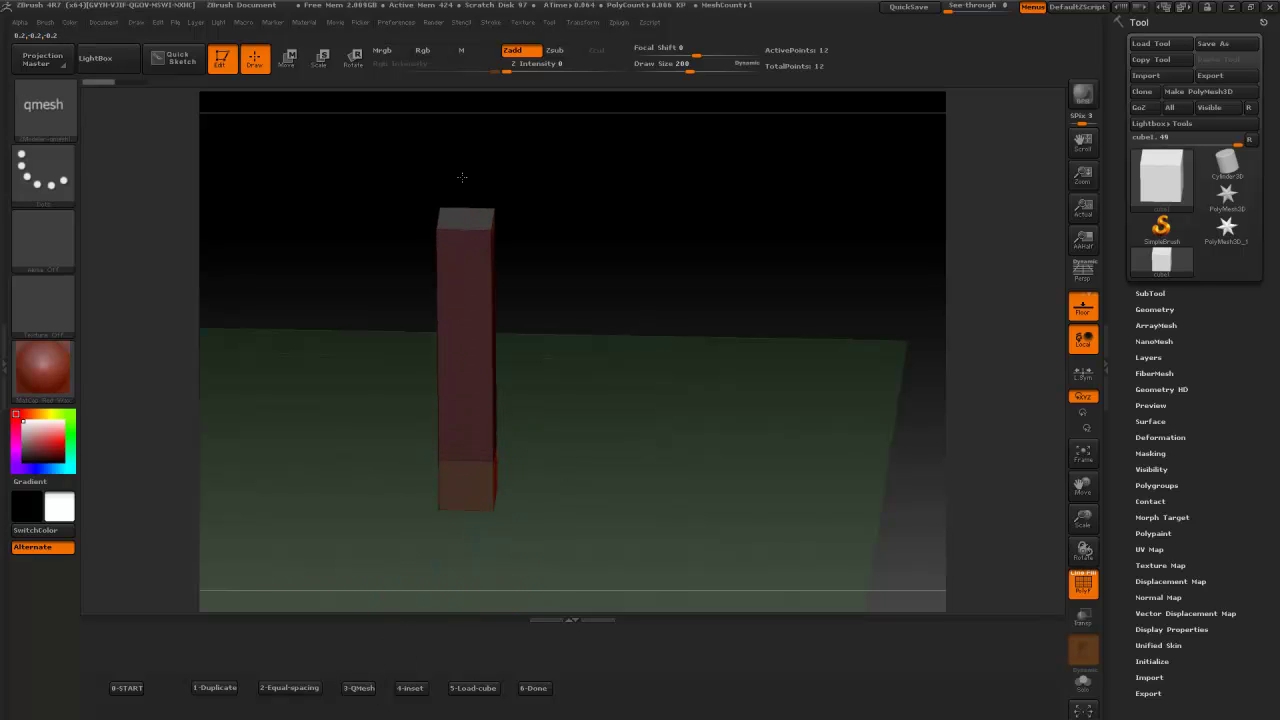
# Step: Add one equal block on top of the column with 2-Equal-spacing and pull its side face out into a long horizontal beam with 3-QMesh
pyautogui.click(301, 687)
pyautogui.moveTo(464, 221); pyautogui.dragTo(464, 162)
pyautogui.moveTo(606, 209); pyautogui.dragTo(586, 194)
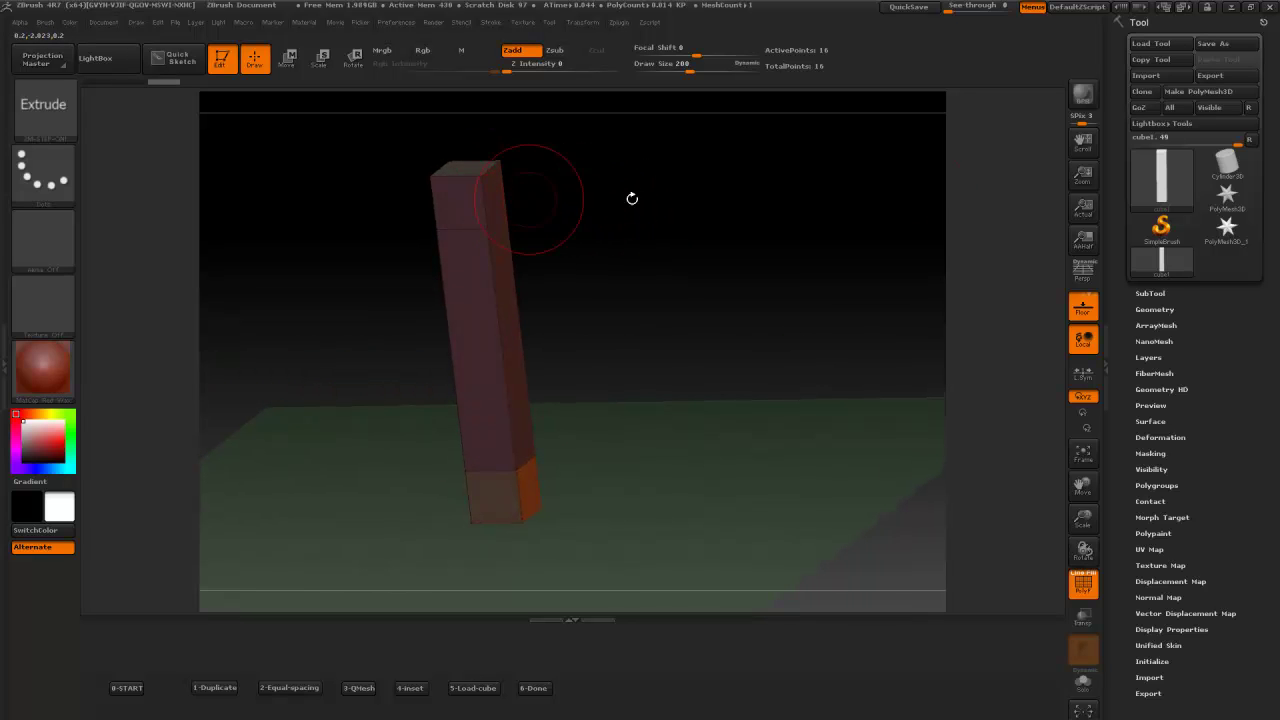
pyautogui.click(359, 688)
pyautogui.moveTo(494, 205); pyautogui.dragTo(802, 192)
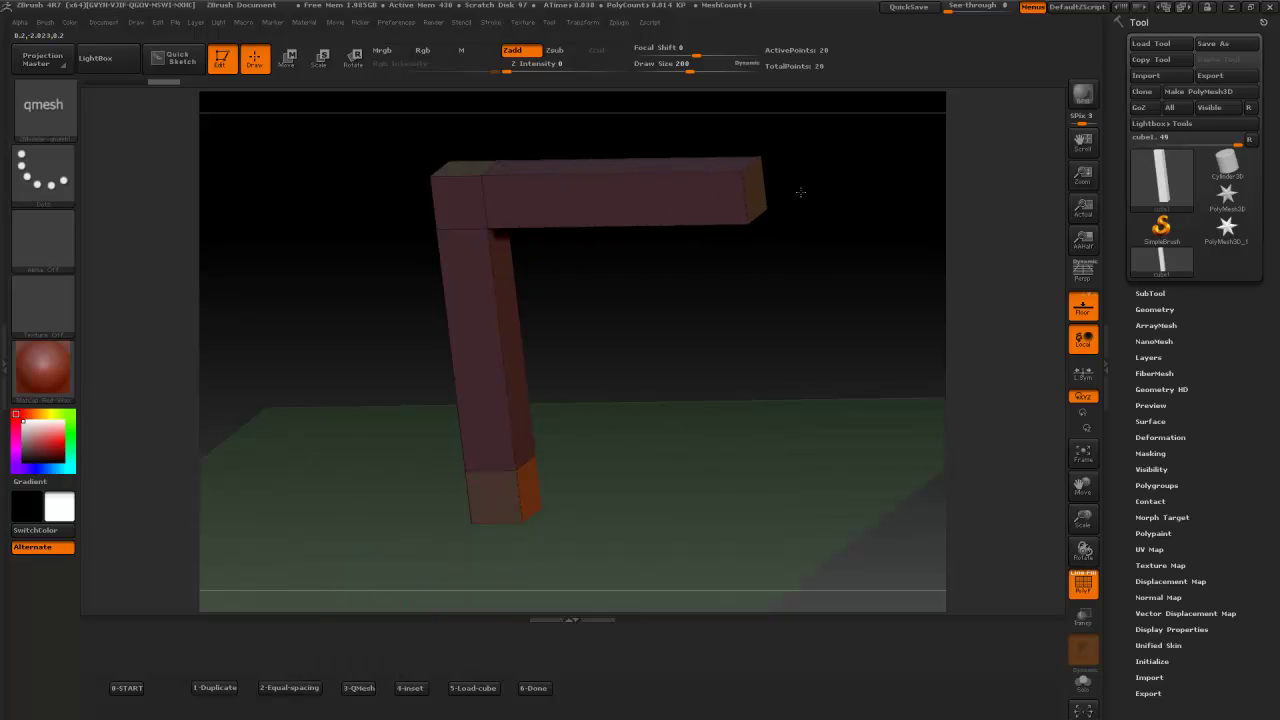
# Step: Extrude one equal block from the beam's free end and three more downward from it with the 2-Equal-spacing macro
pyautogui.click(311, 688)
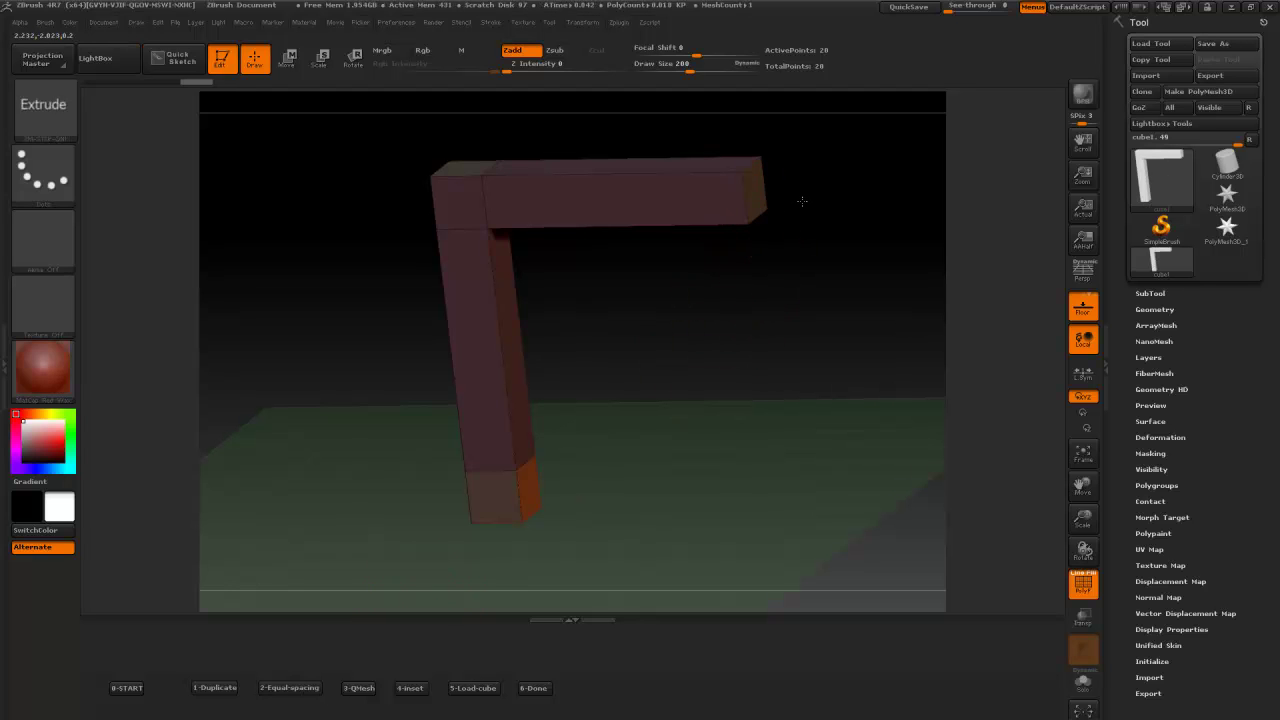
pyautogui.moveTo(802, 201); pyautogui.dragTo(812, 203)
pyautogui.moveTo(811, 298)
pyautogui.mouseDown()
pyautogui.moveTo(854, 254)
pyautogui.moveTo(827, 278)
pyautogui.moveTo(797, 214)
pyautogui.moveTo(779, 379)
pyautogui.mouseUp()
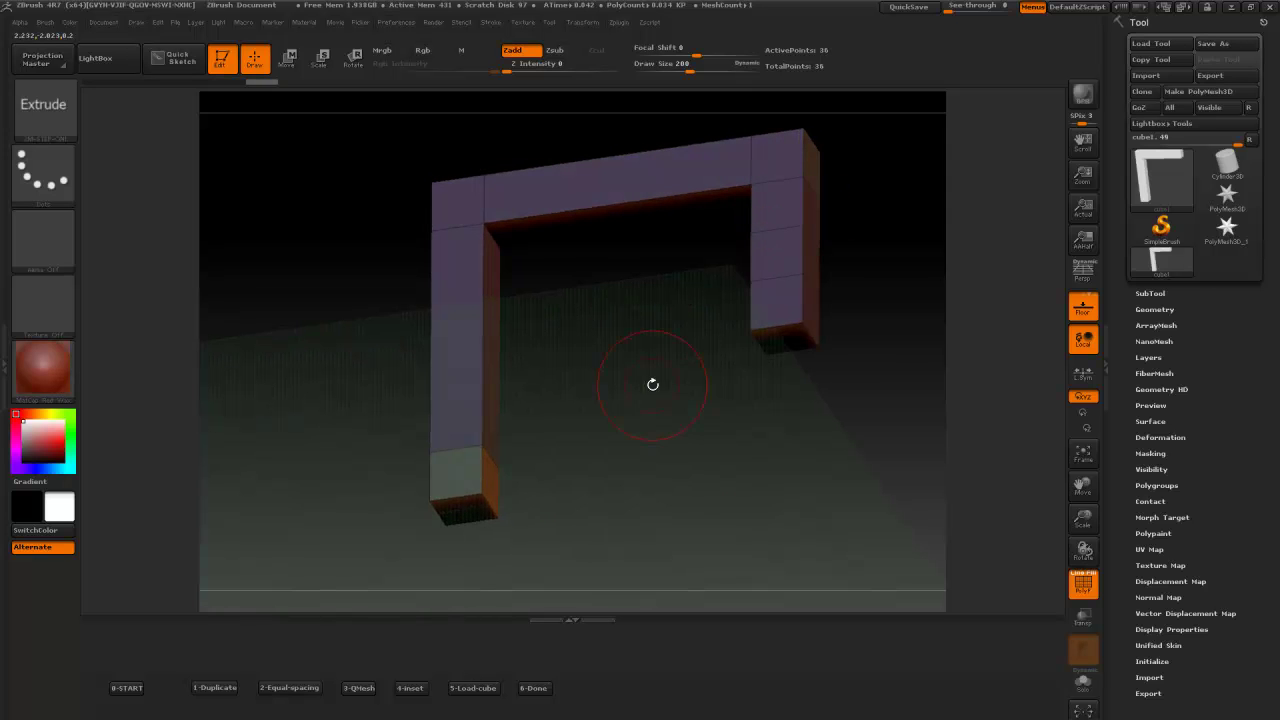
pyautogui.moveTo(654, 380); pyautogui.dragTo(660, 474)
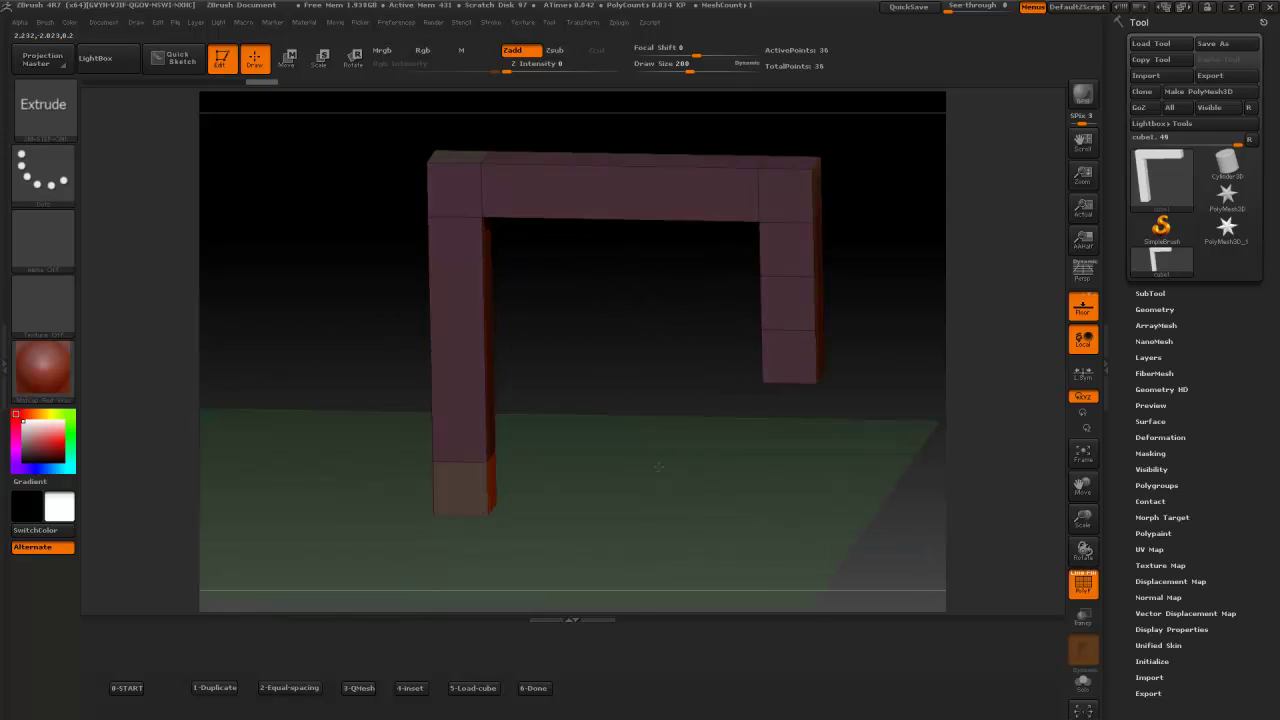
# Step: Bridge the inner faces of the two legs' lowest blocks with the 6-Done macro and preview the closed frame with Dynamic Subdivision
pyautogui.click(533, 687)
pyautogui.click(643, 196)
pyautogui.moveTo(637, 323); pyautogui.dragTo(556, 464)
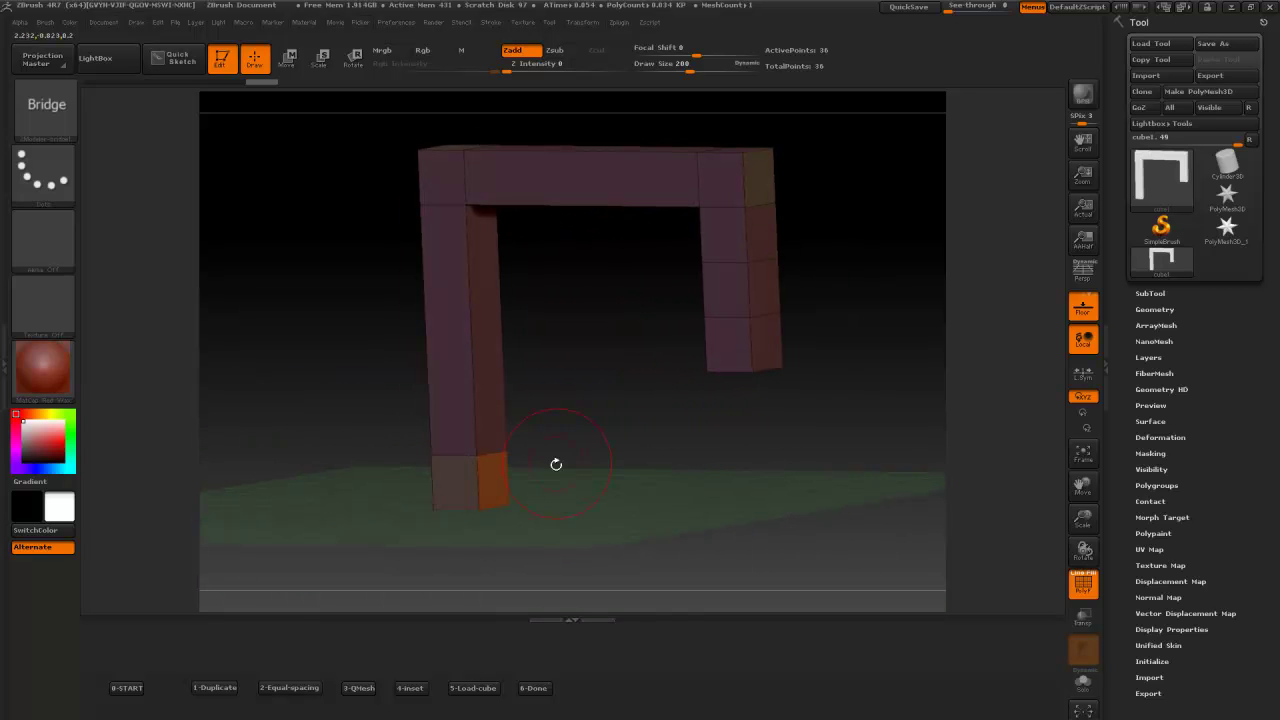
pyautogui.click(490, 480)
pyautogui.moveTo(684, 522); pyautogui.dragTo(614, 570)
pyautogui.press('d')
pyautogui.hotkey('shift', 'd')
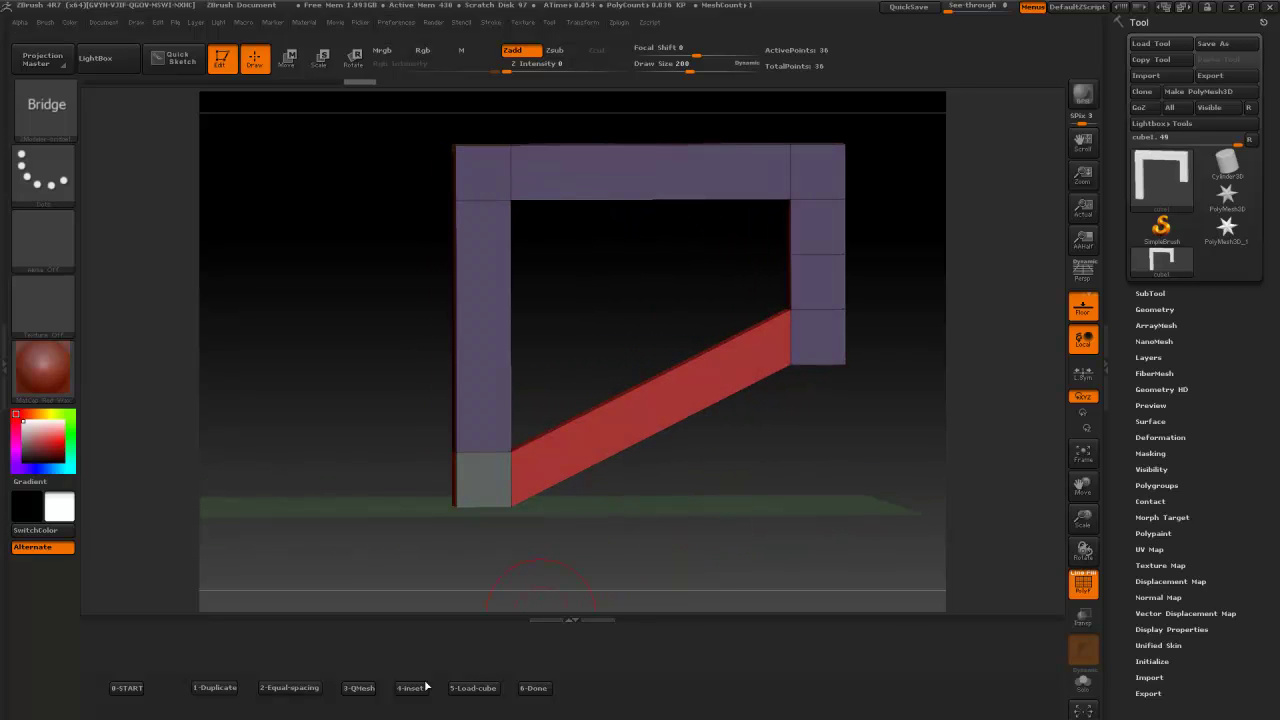
# Step: Inset the front face of the frame's upper-left corner block with the 4-inset macro, undoing the first attempt
pyautogui.click(412, 688)
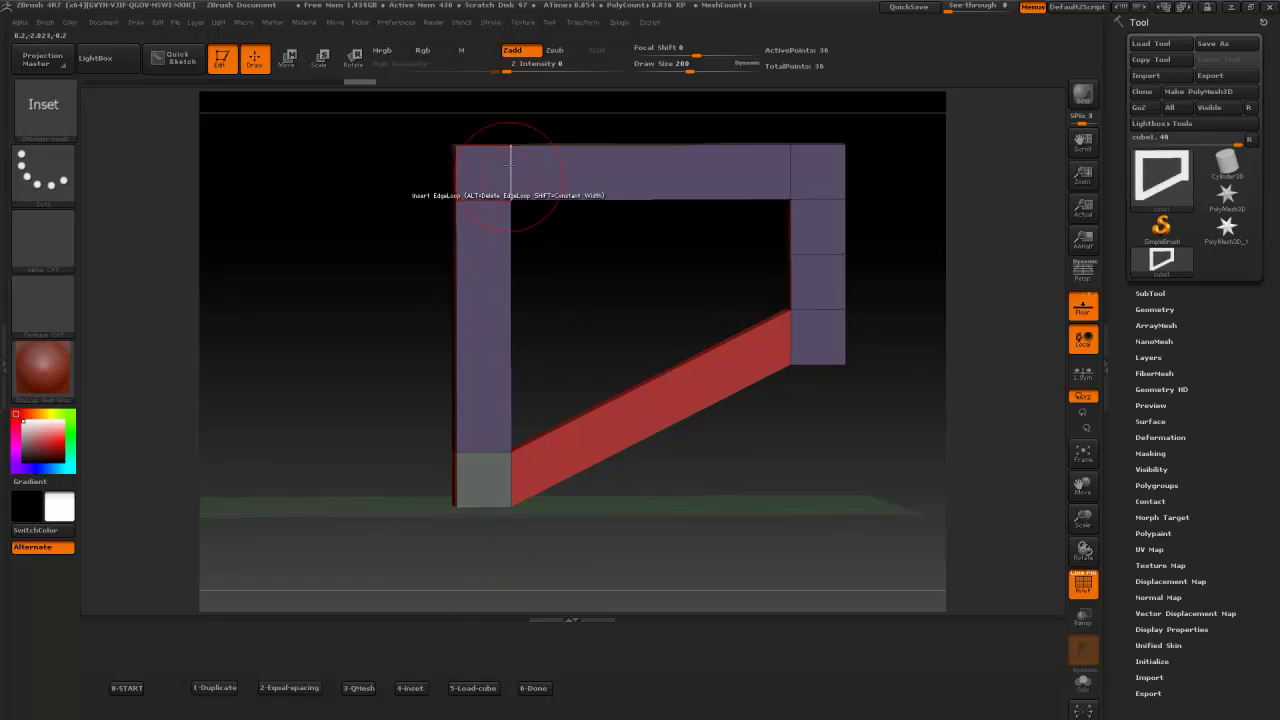
pyautogui.moveTo(483, 168)
pyautogui.mouseDown()
pyautogui.moveTo(493, 191)
pyautogui.moveTo(423, 323)
pyautogui.moveTo(471, 349)
pyautogui.moveTo(593, 362)
pyautogui.mouseUp()
pyautogui.hotkey('ctrl', 'z')
pyautogui.moveTo(671, 251); pyautogui.dragTo(598, 236)
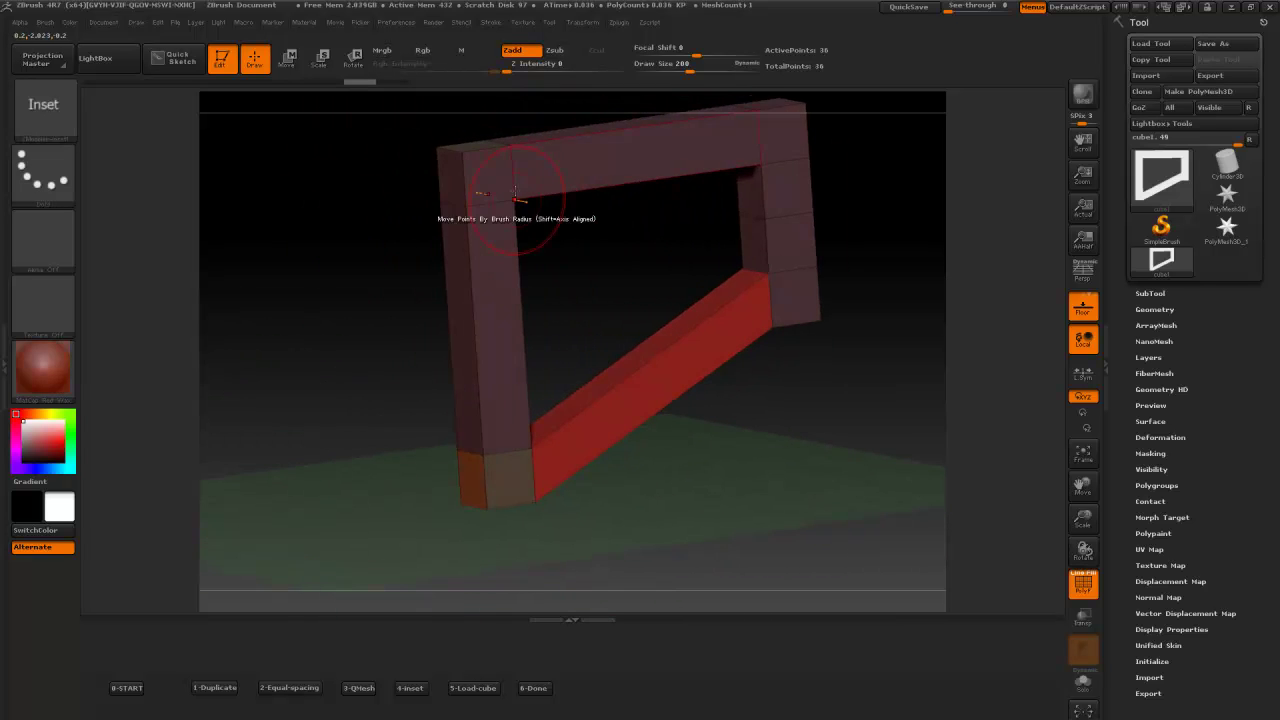
pyautogui.moveTo(489, 174); pyautogui.dragTo(496, 199)
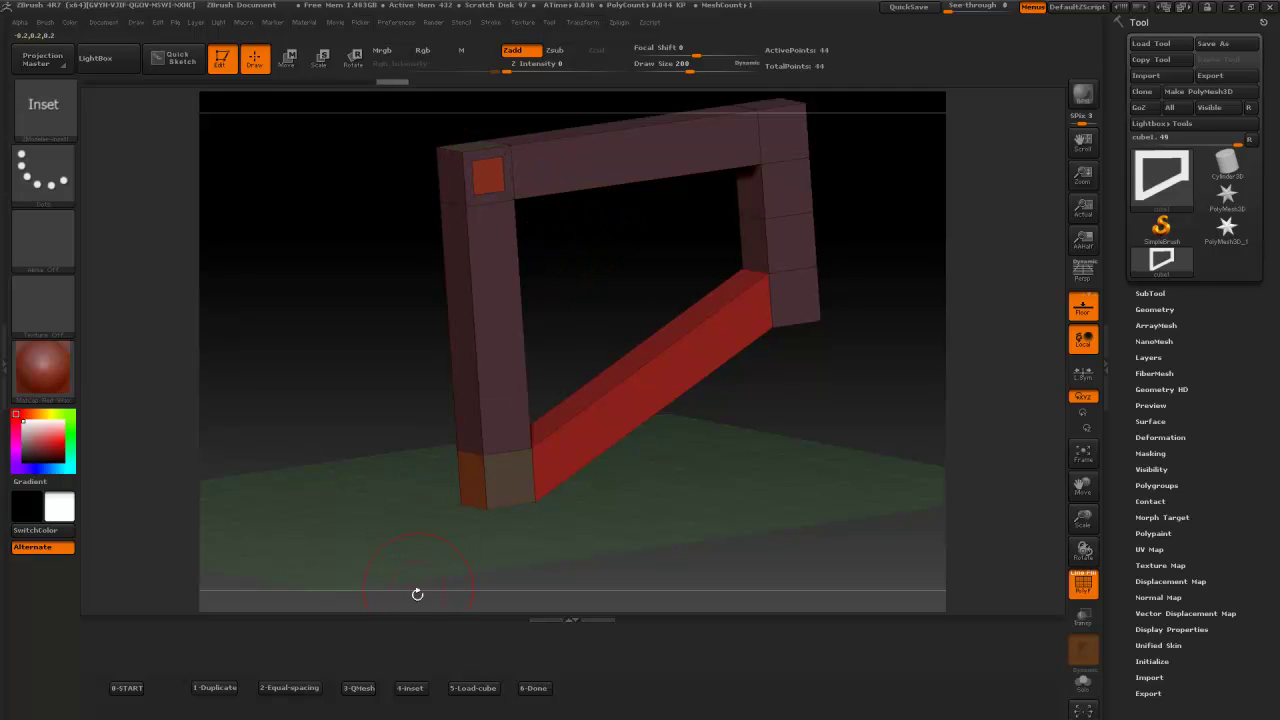
# Step: Push the inset face through the corner block with 3-QMesh to cut a square hole, and check the frame in a Dynamic Subdivision preview
pyautogui.click(360, 688)
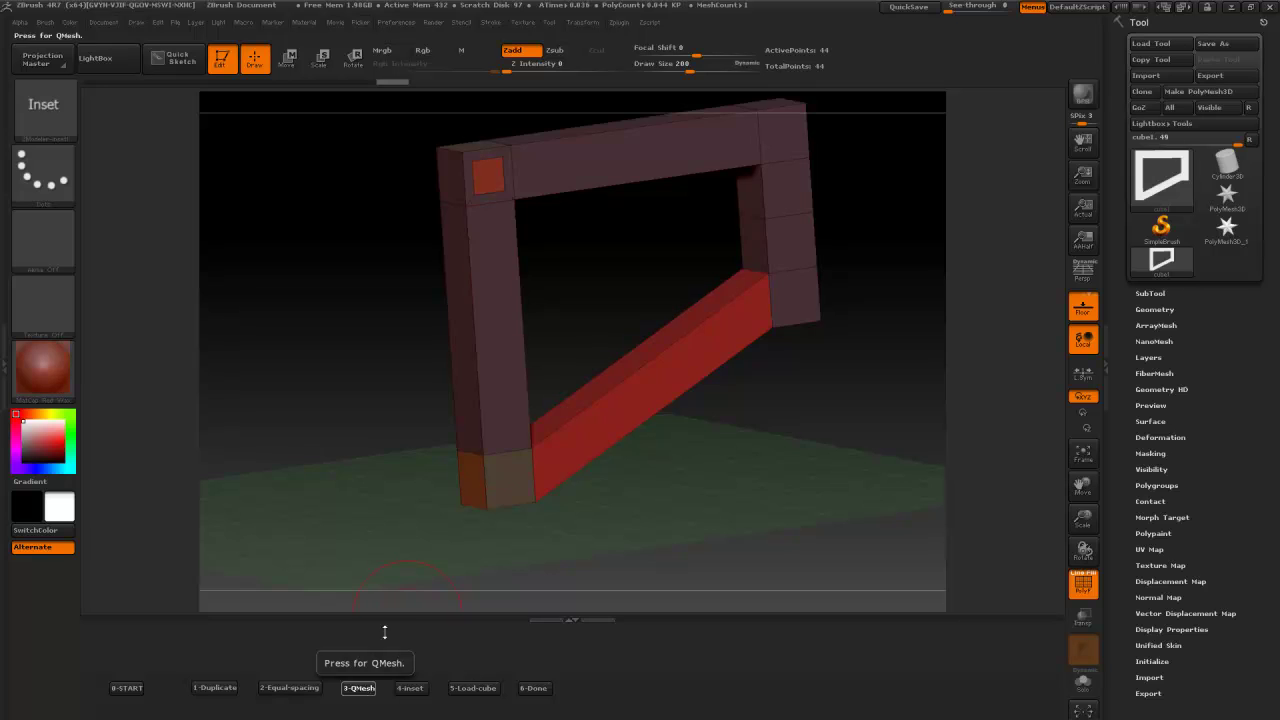
pyautogui.moveTo(586, 291); pyautogui.dragTo(572, 269)
pyautogui.moveTo(490, 186); pyautogui.dragTo(444, 174)
pyautogui.moveTo(769, 446)
pyautogui.mouseDown()
pyautogui.moveTo(735, 416)
pyautogui.moveTo(758, 444)
pyautogui.mouseUp()
pyautogui.press('d')
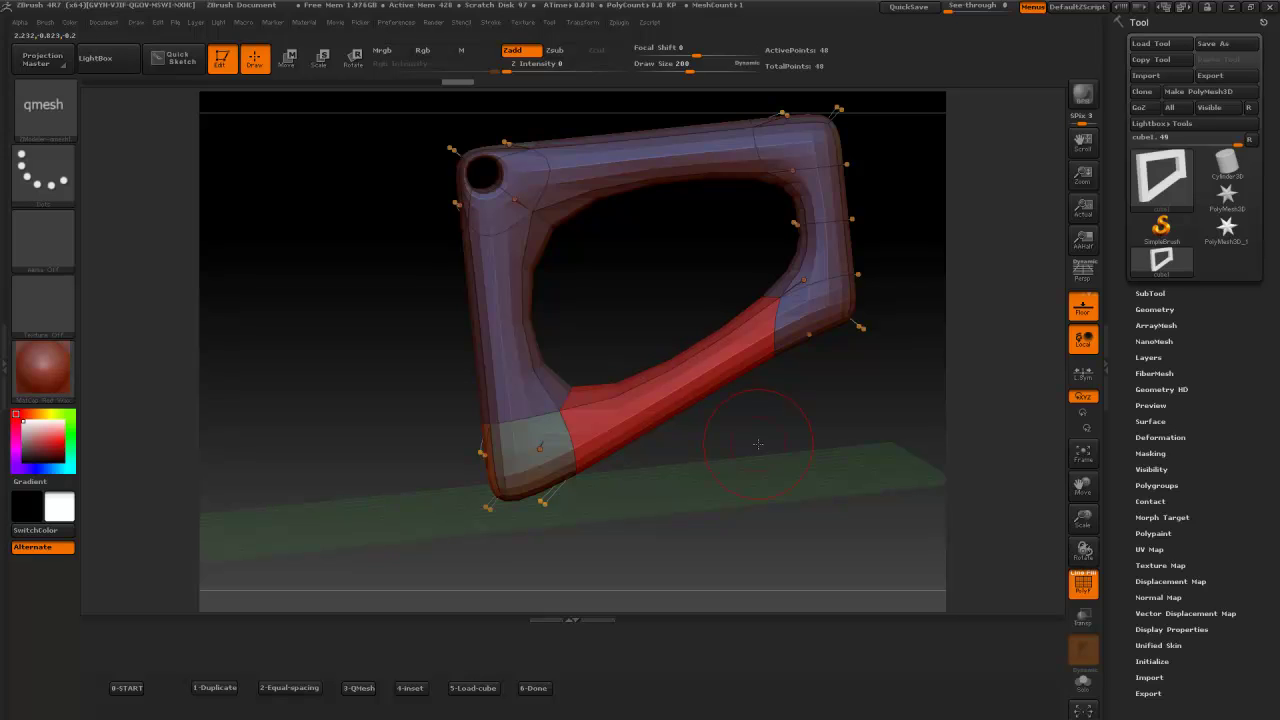
pyautogui.hotkey('shift', 'd')
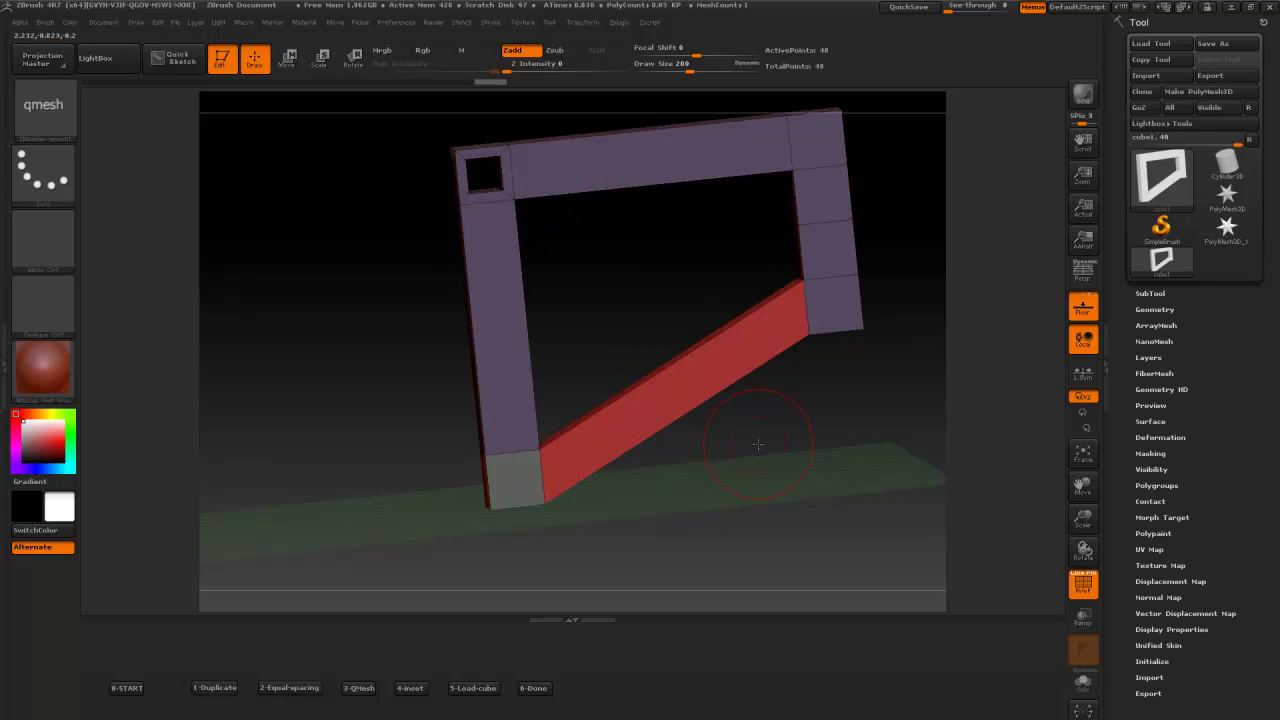
pyautogui.moveTo(758, 443); pyautogui.dragTo(765, 447)
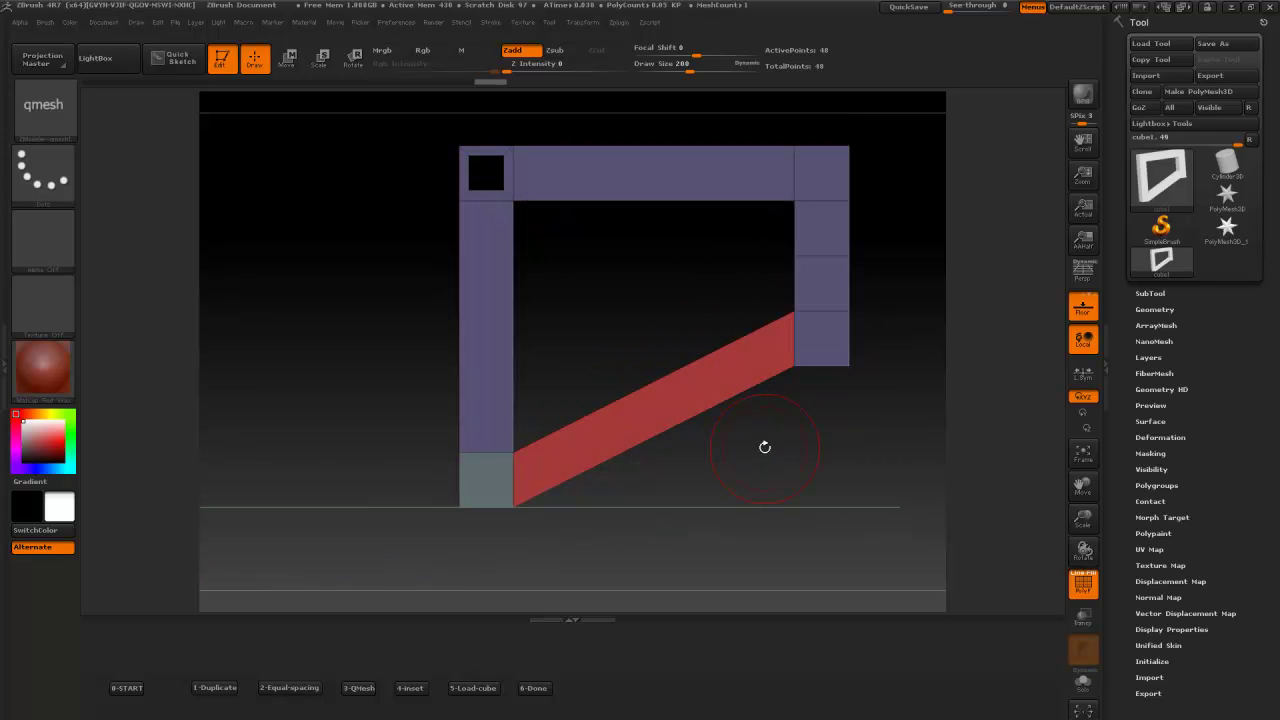